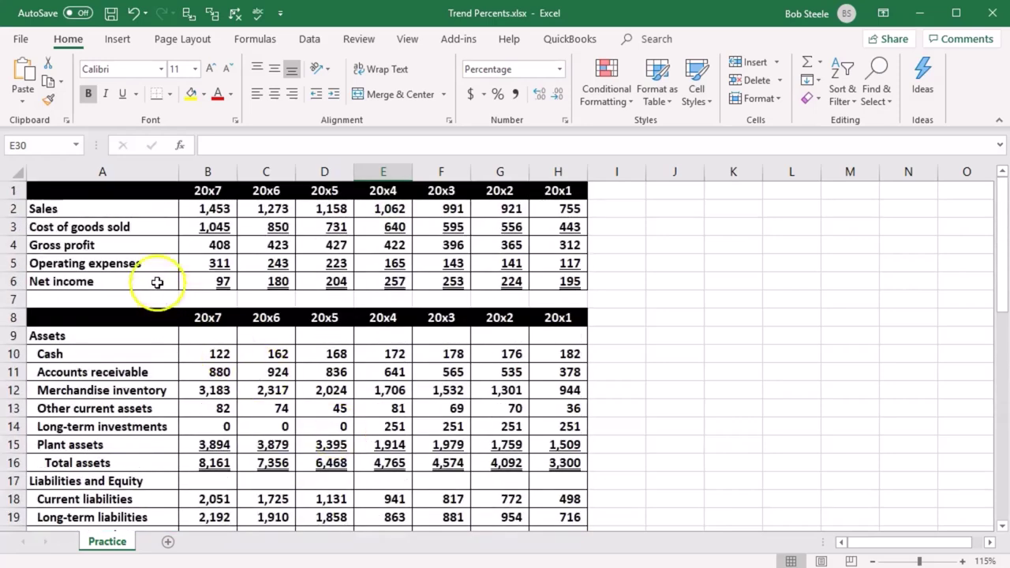
Step: Examine the income statement and balance sheet line items across the year columns from 20x1 to 20x7
left_click(144, 262)
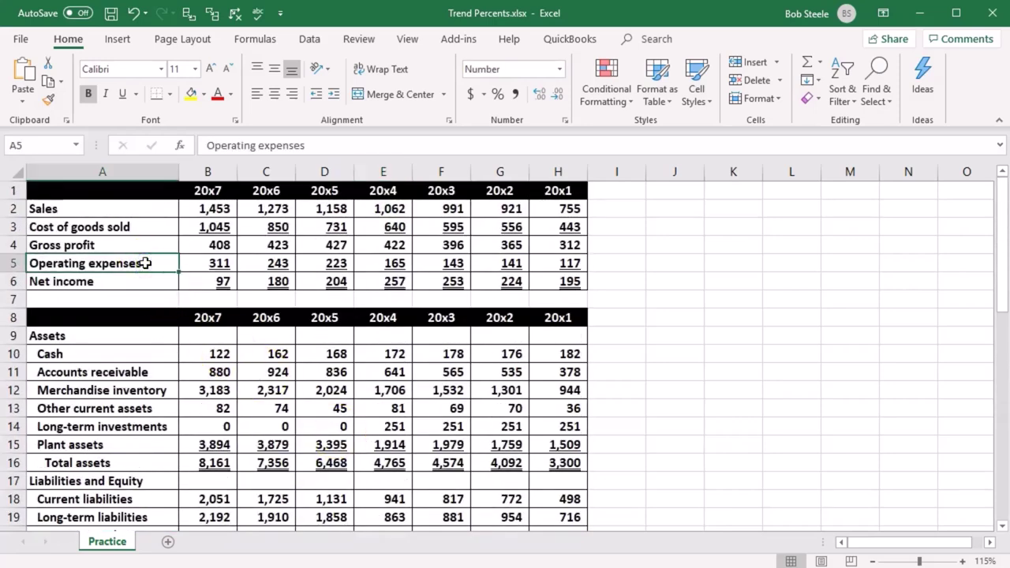
key("Right")
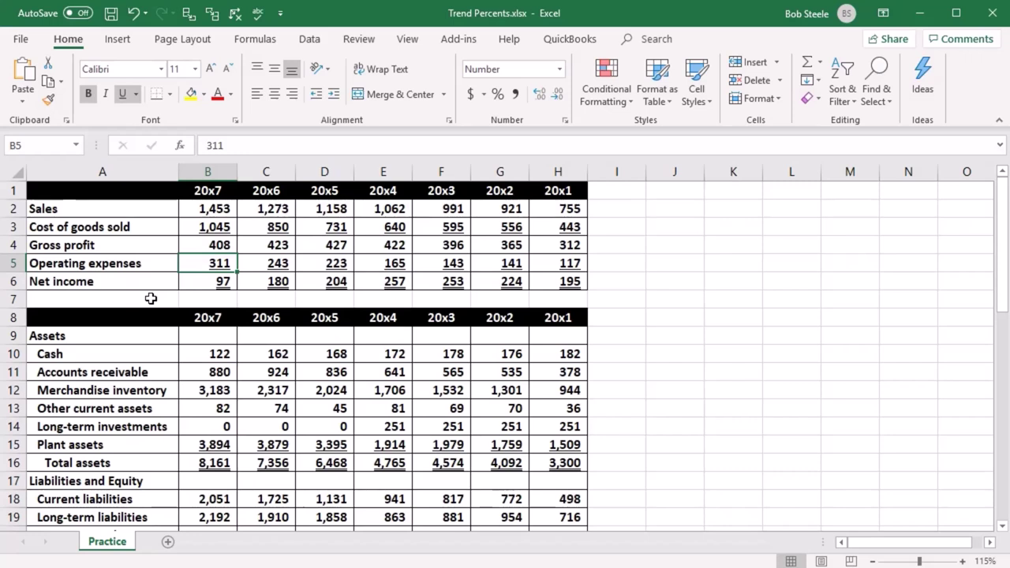
left_click(551, 412)
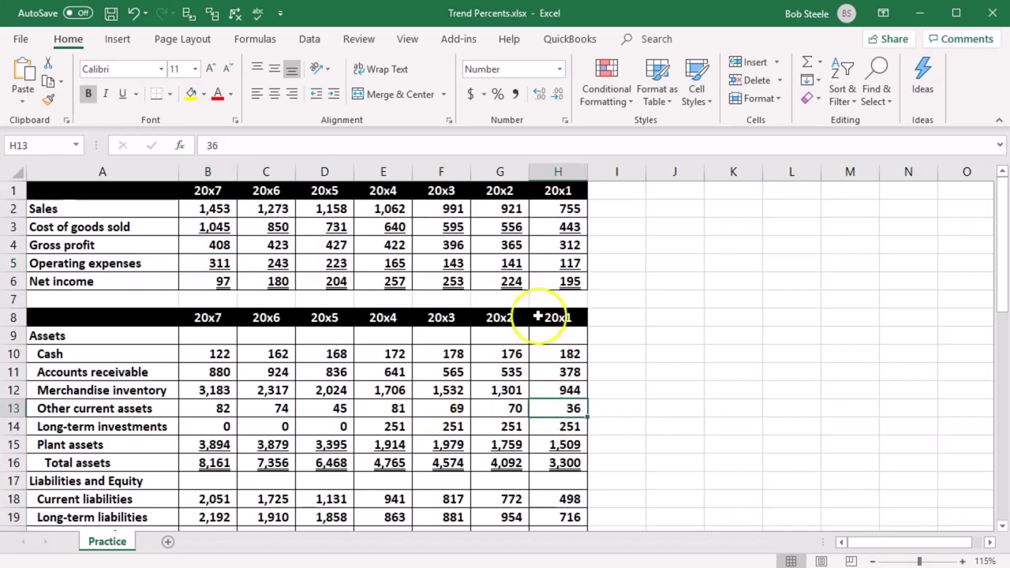
left_click(565, 205)
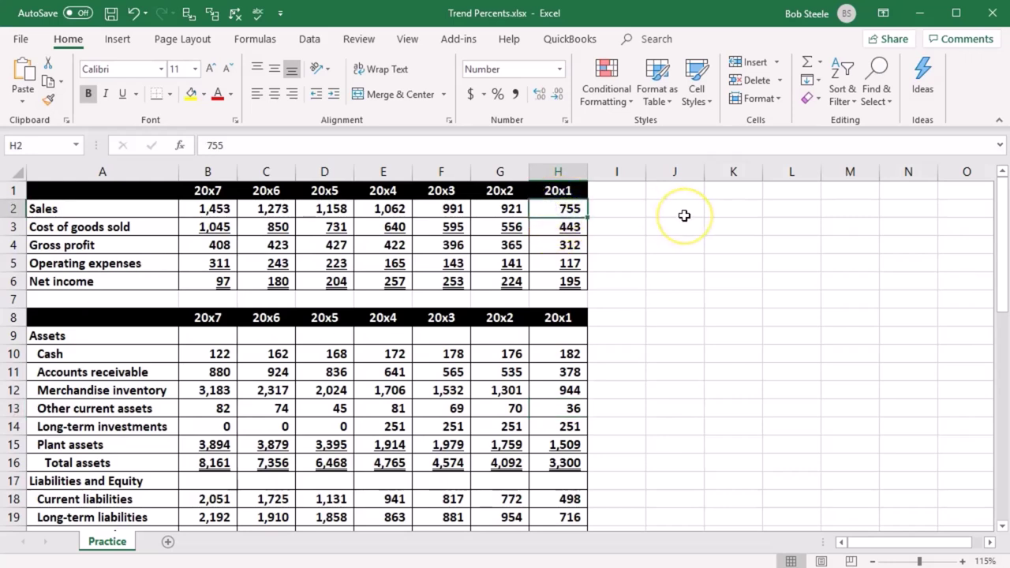
key("Up")
key("Left")
key("Left")
key("Left")
key("Left")
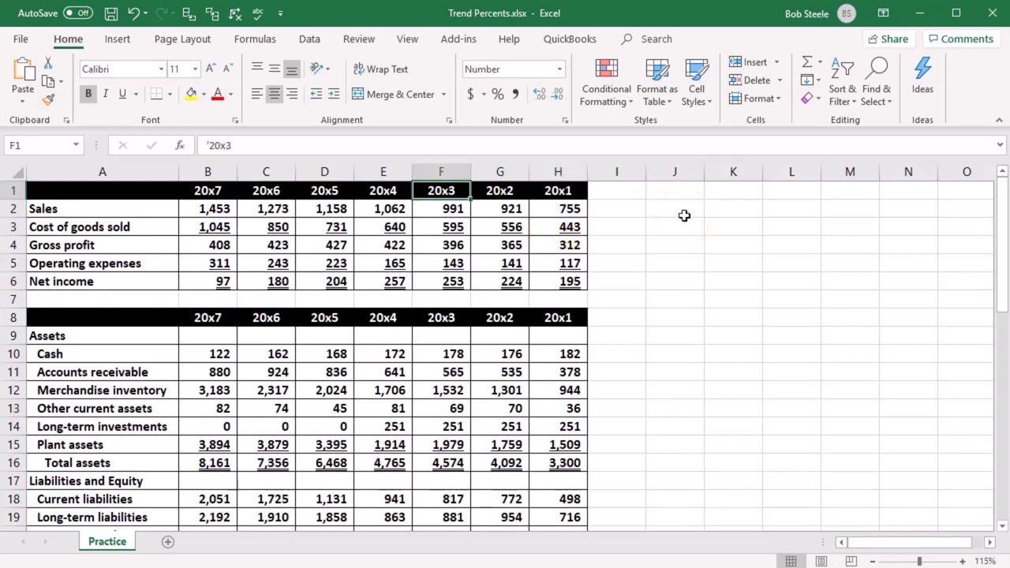
key("Left")
key("Left")
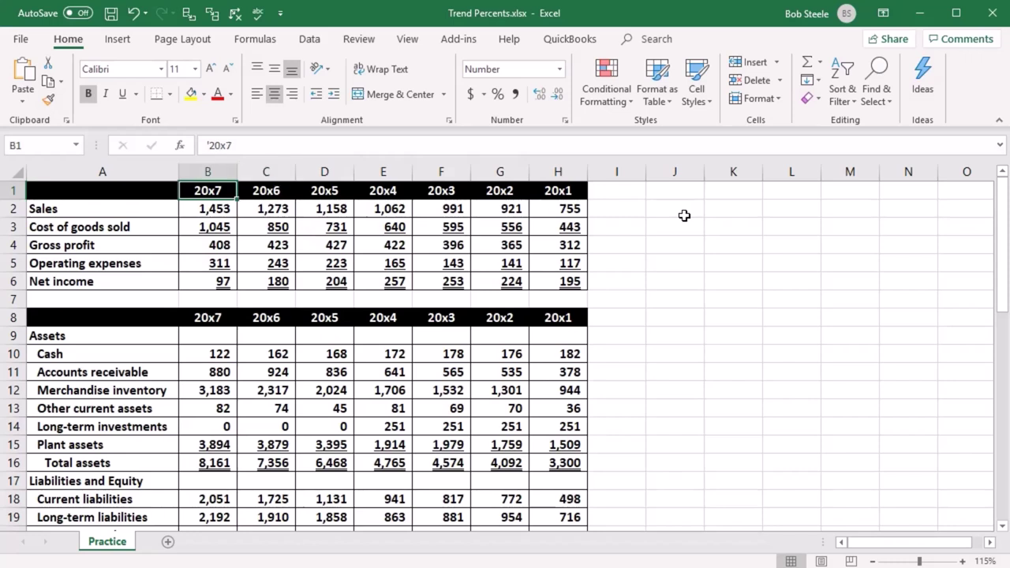
left_click(590, 384)
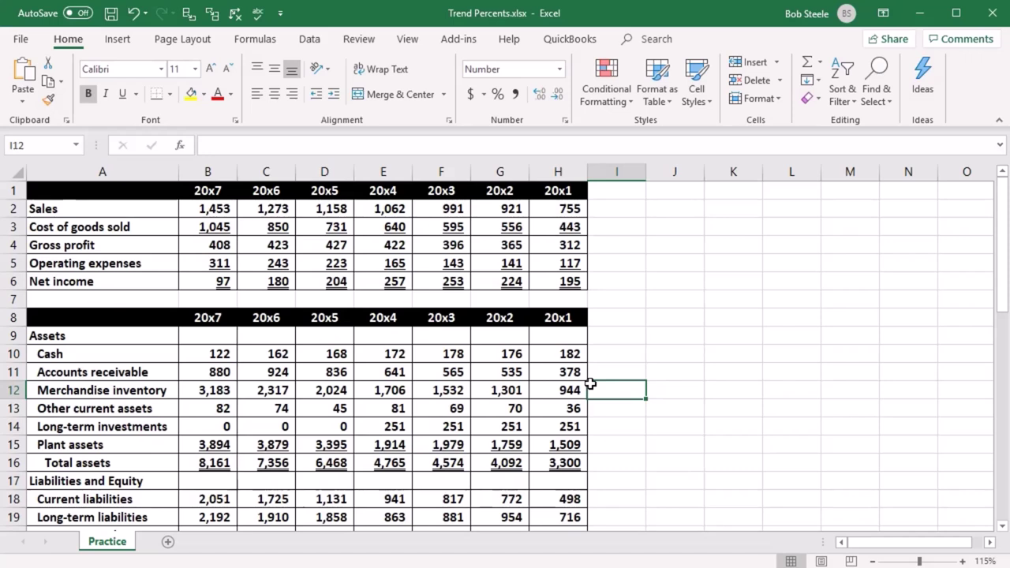
left_click(564, 192)
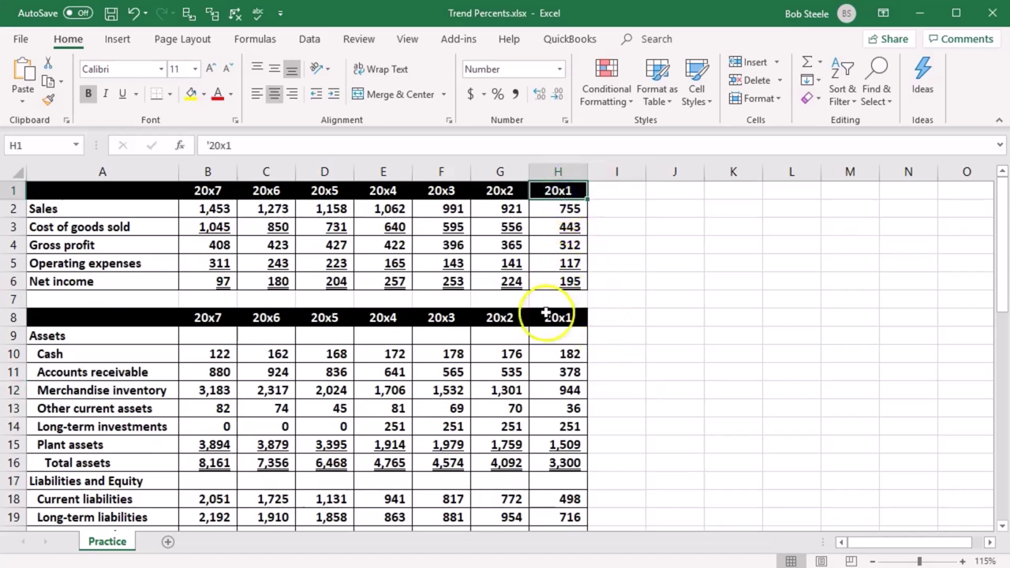
Step: Link cell A27 of the trend percents table to the Sales label with the formula =A2
scroll(543, 382, "down", 1)
scroll(543, 381, "down", 4)
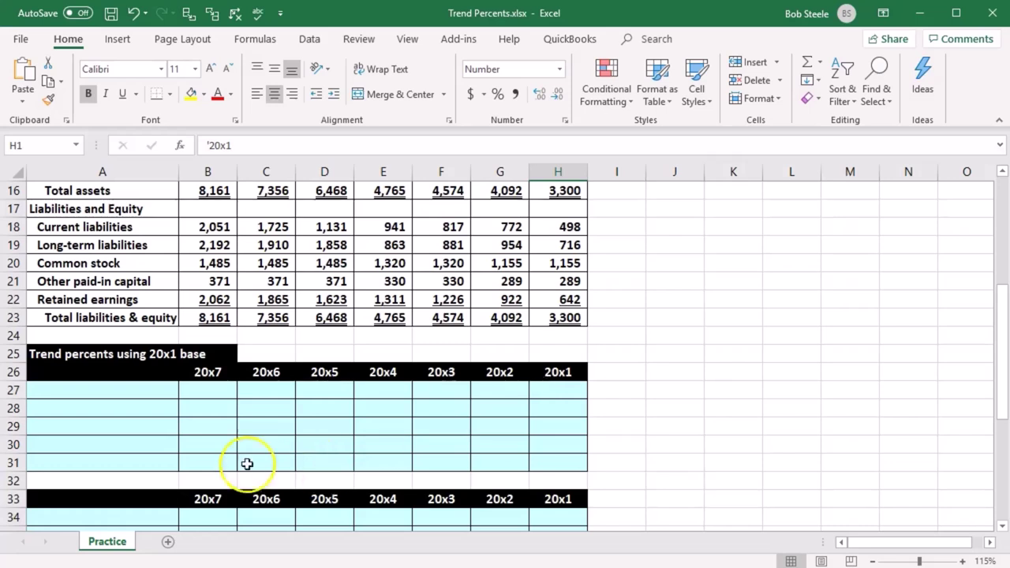
left_click(107, 390)
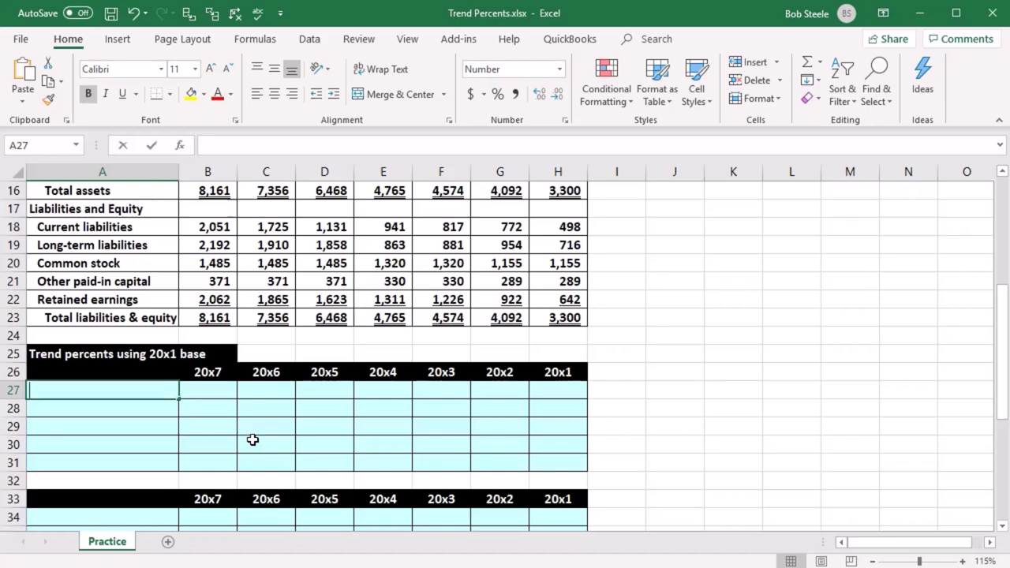
type("=")
scroll(252, 440, "up", 5)
left_click(224, 446)
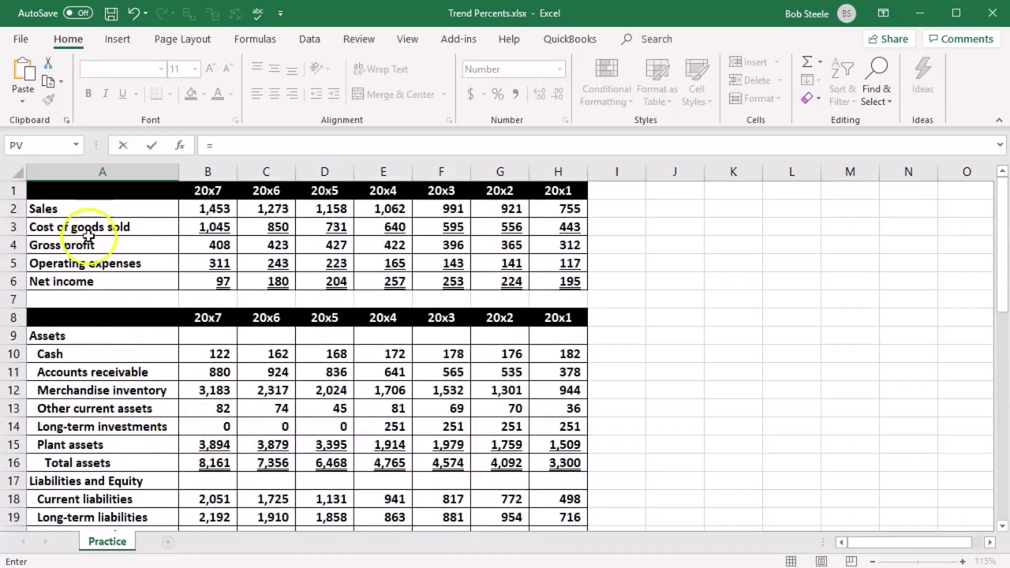
left_click(79, 213)
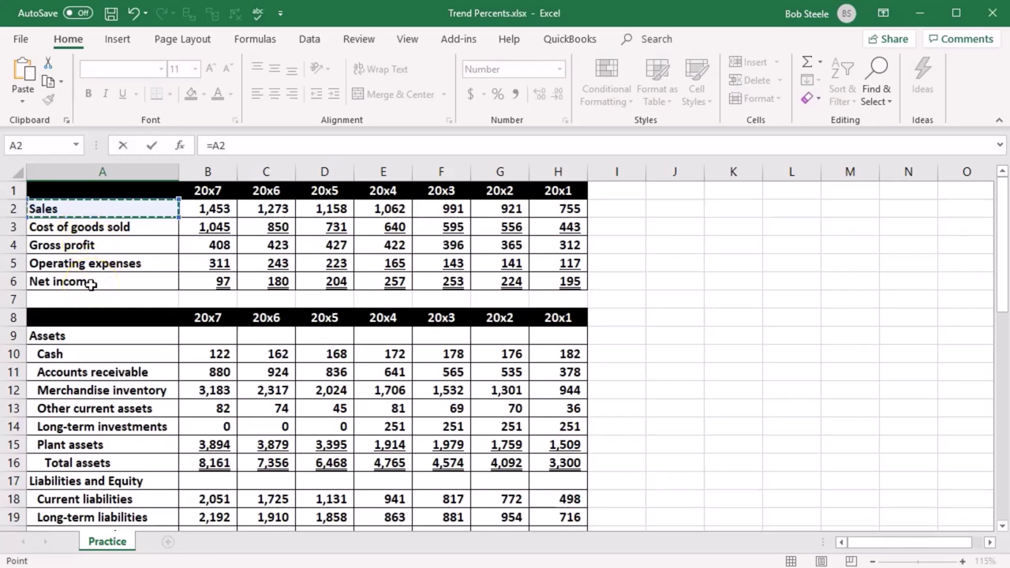
key("Return")
Step: Fill the label formula from A27 down through A31 to bring in the remaining income statement line names
scroll(95, 284, "down", 2)
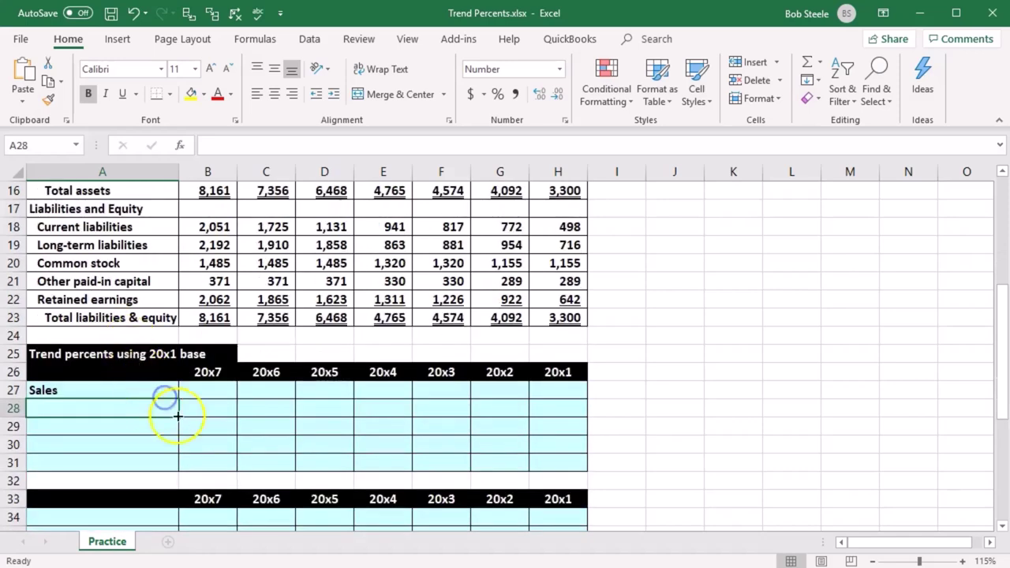
left_click(160, 392)
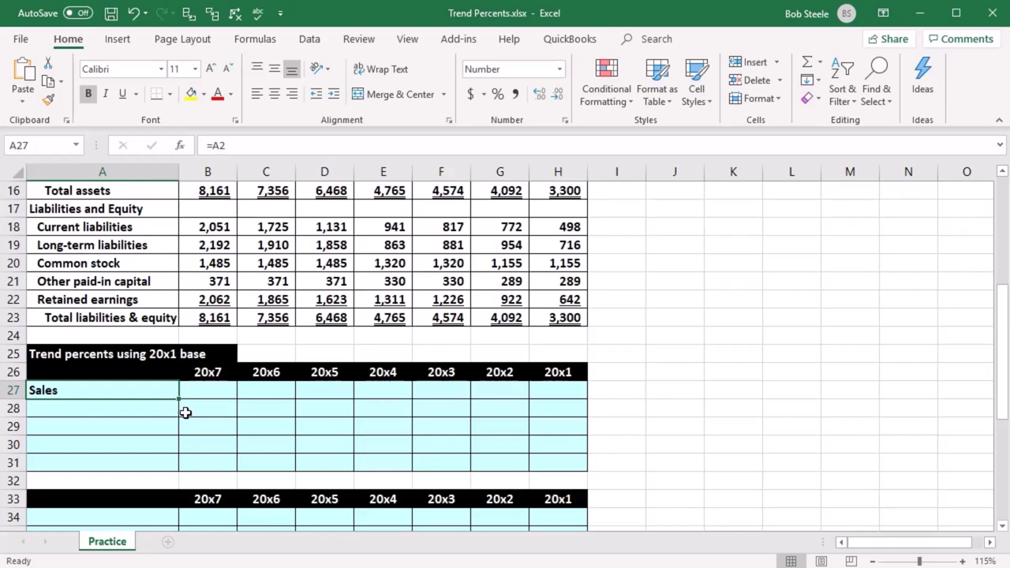
left_click_drag(180, 401, 167, 467)
left_click(157, 464)
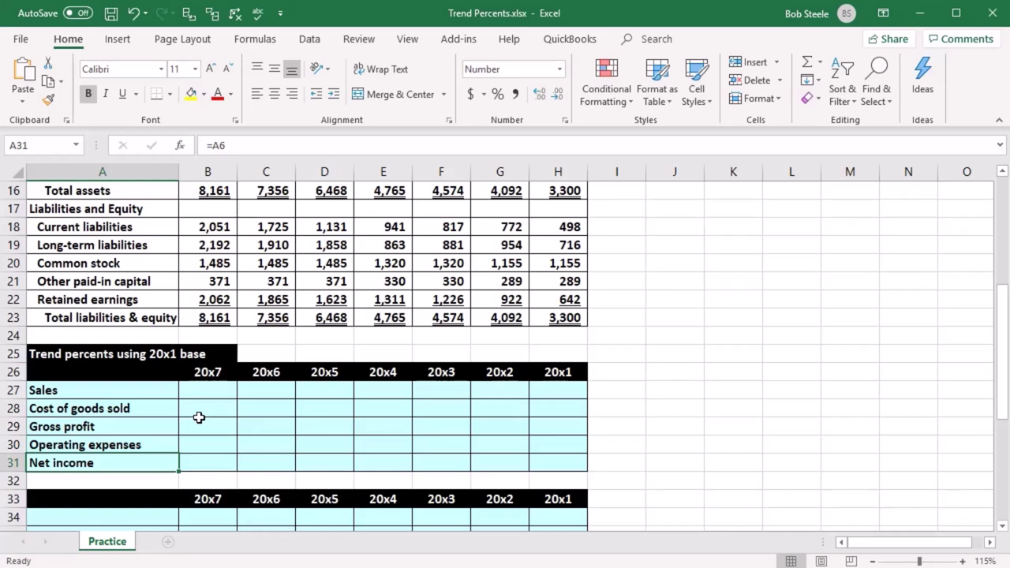
Step: Calculate the 20x7 Sales trend percent in B27 with the formula =B2/H2 and review it against the source figures
left_click(208, 388)
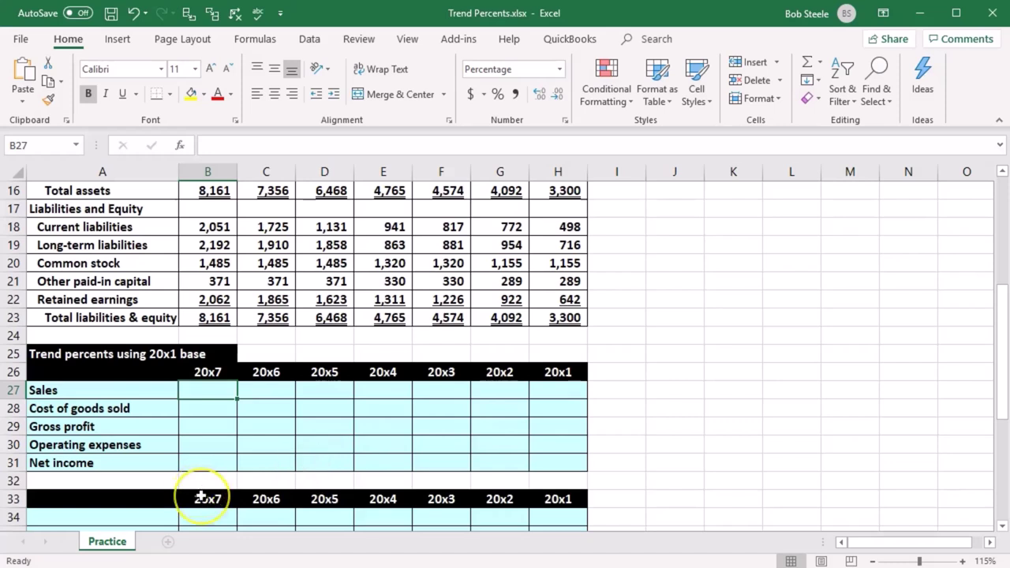
type("=")
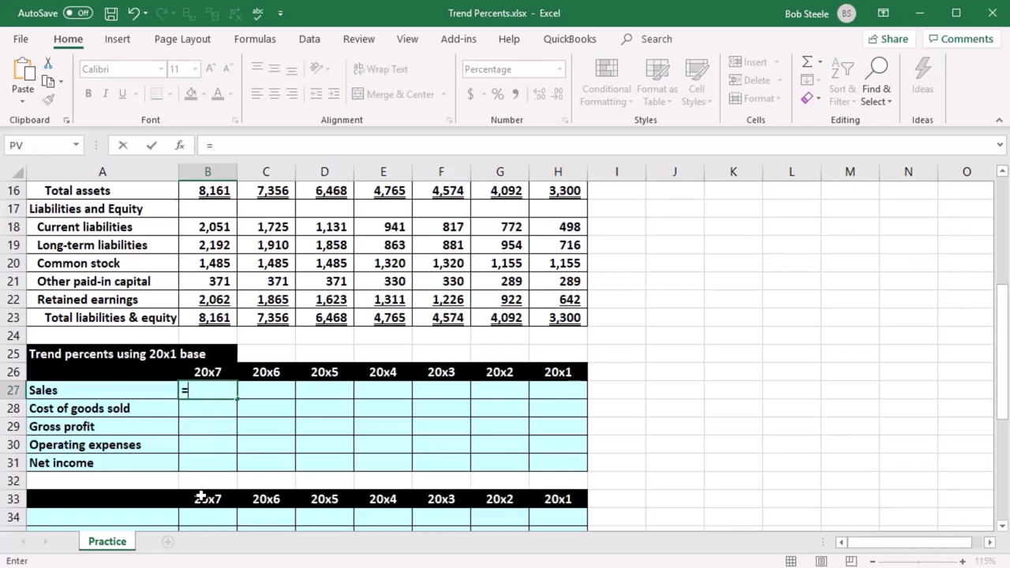
scroll(210, 484, "up", 4)
scroll(210, 485, "up", 1)
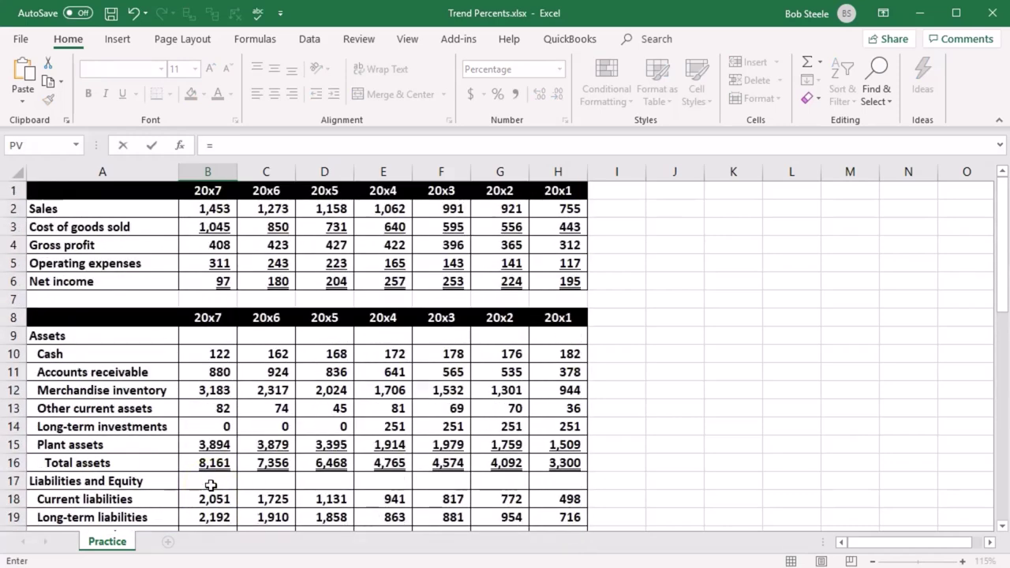
left_click(216, 208)
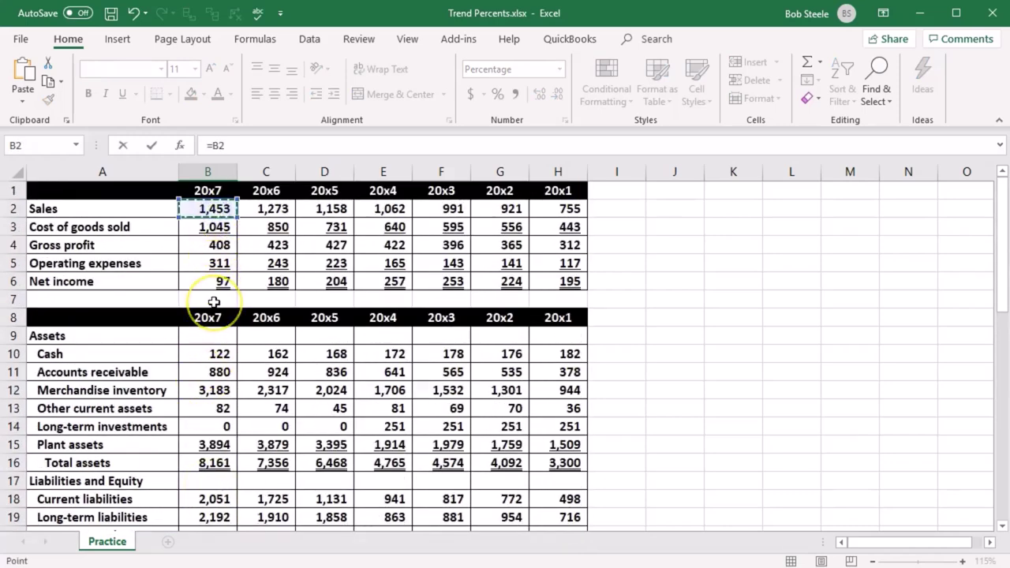
type("/")
scroll(300, 371, "down", 3)
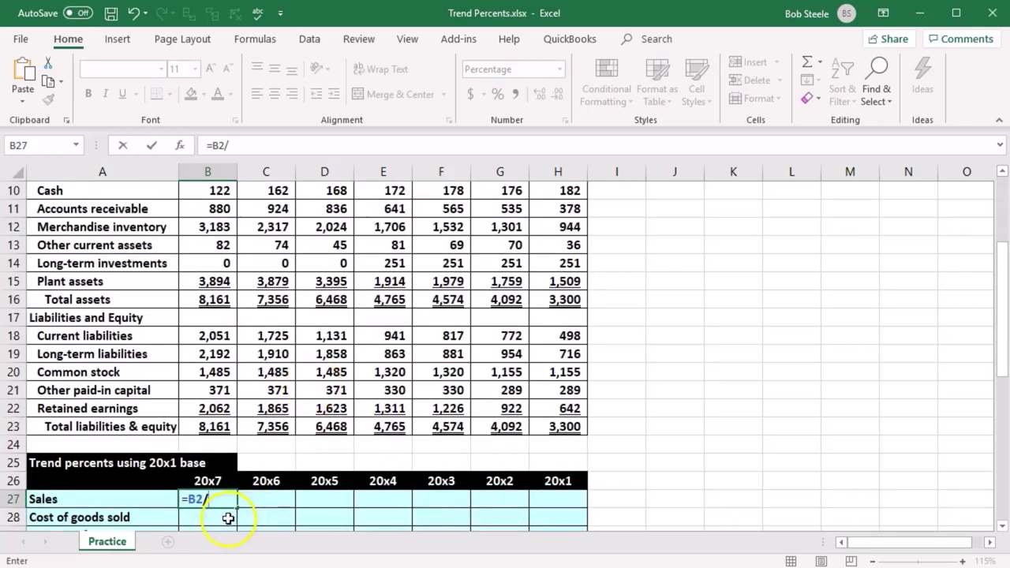
scroll(225, 517, "up", 3)
left_click(557, 209)
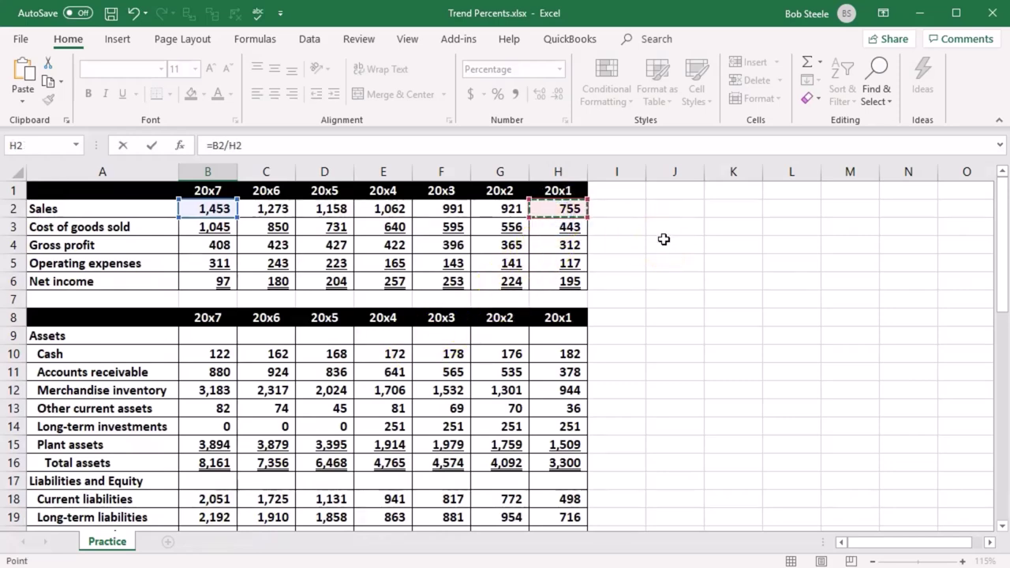
scroll(679, 303, "down", 5)
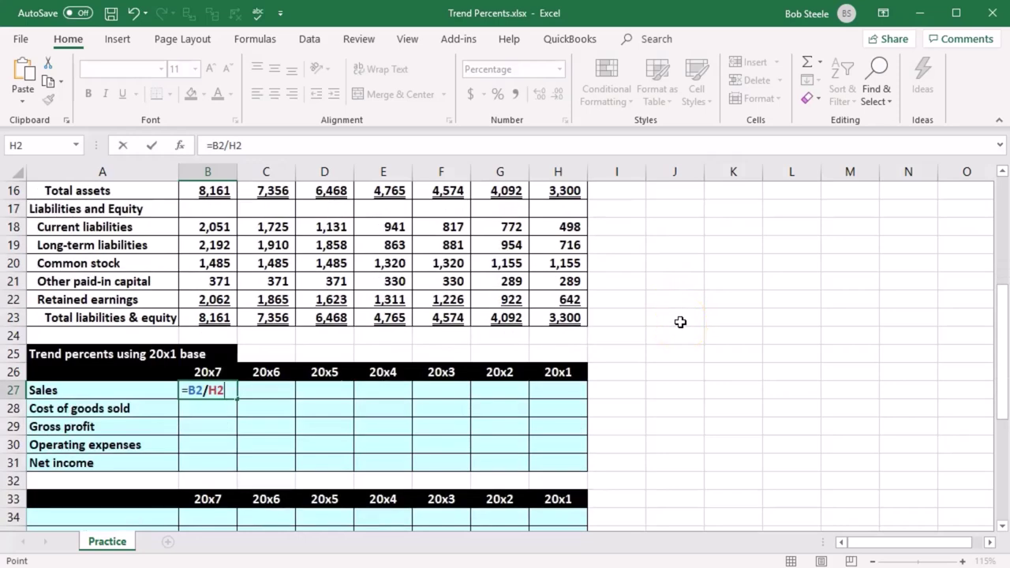
key("Return")
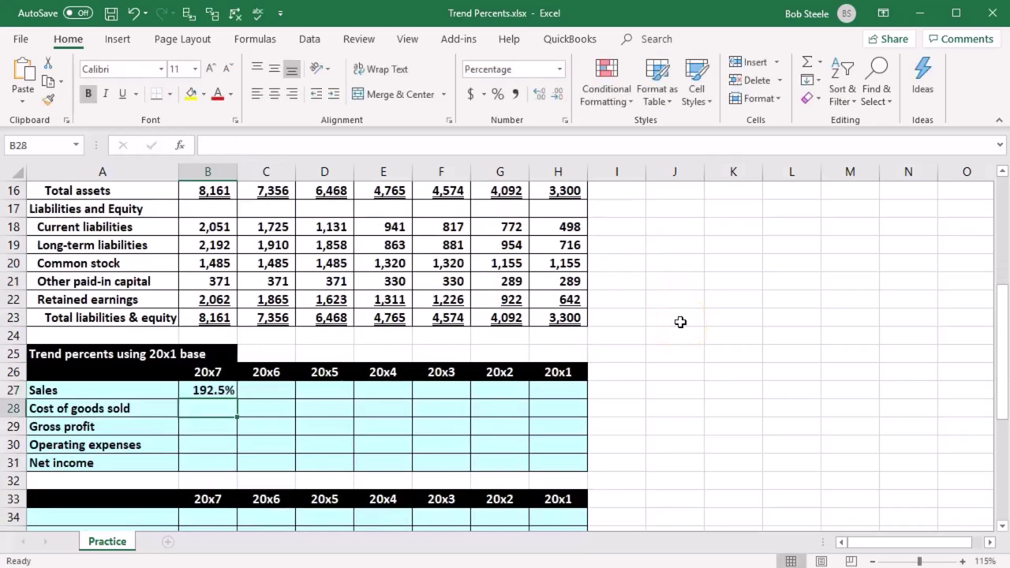
left_click(217, 389)
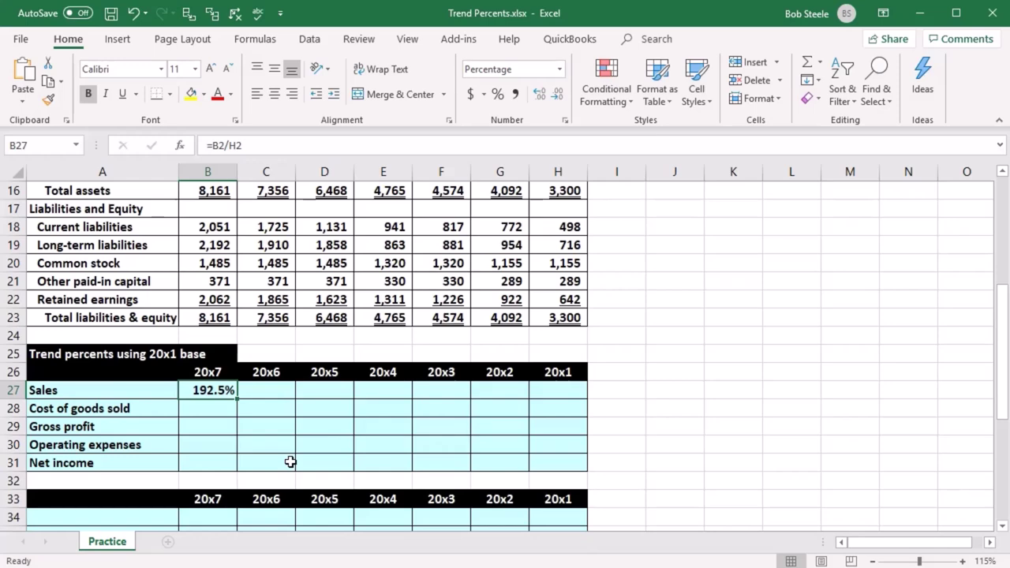
scroll(290, 462, "up", 5)
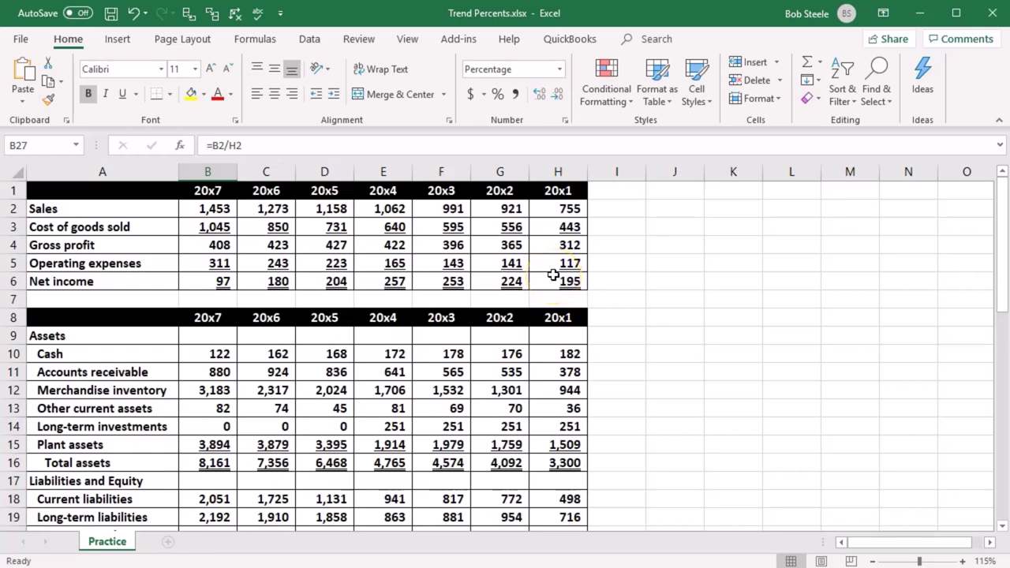
scroll(553, 273, "down", 5)
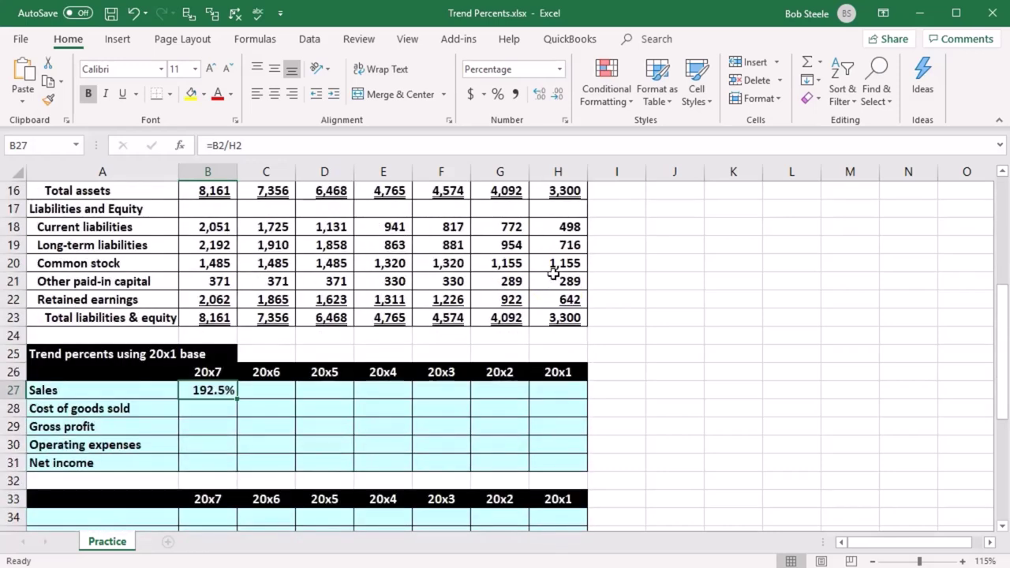
Step: Calculate the 20x7 Cost of goods sold trend percent in B28 with the formula =B3/H3
key("Down")
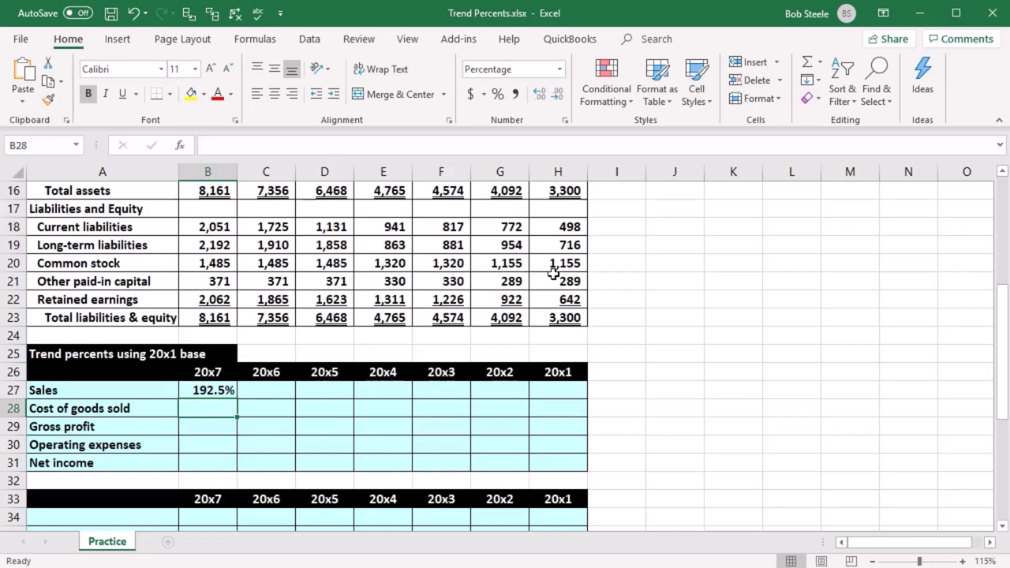
type("=")
scroll(572, 371, "up", 5)
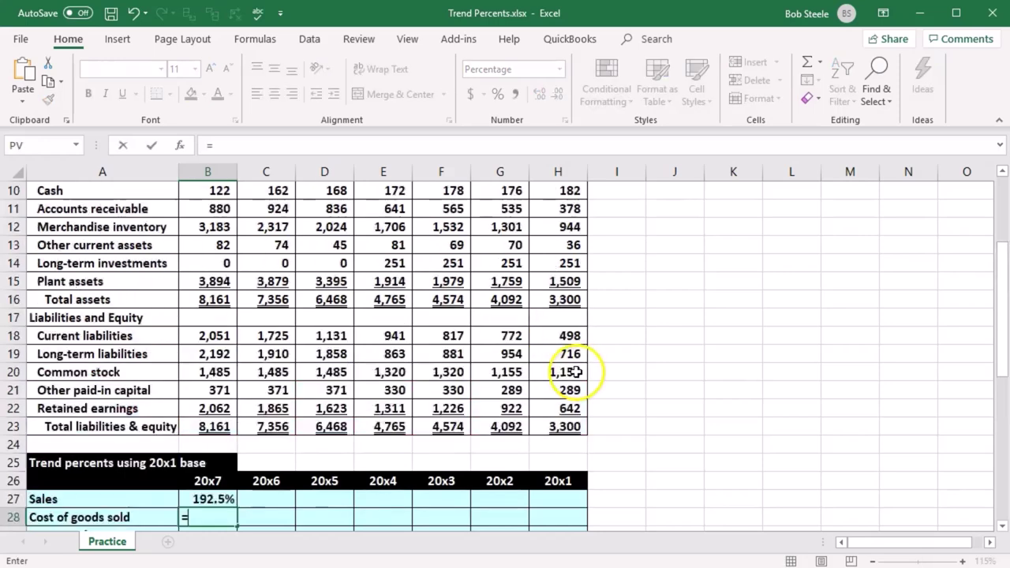
left_click(211, 229)
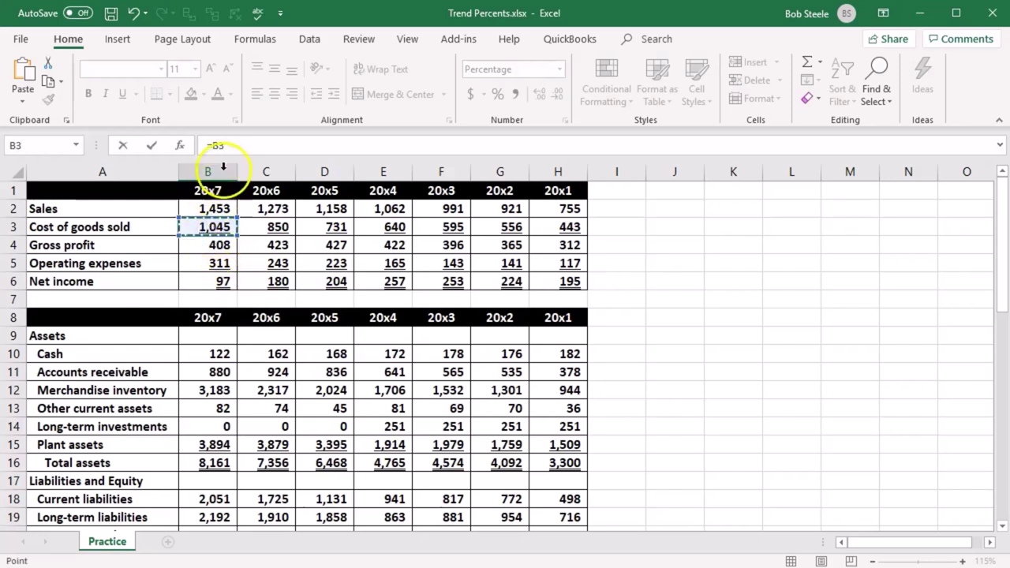
type("/")
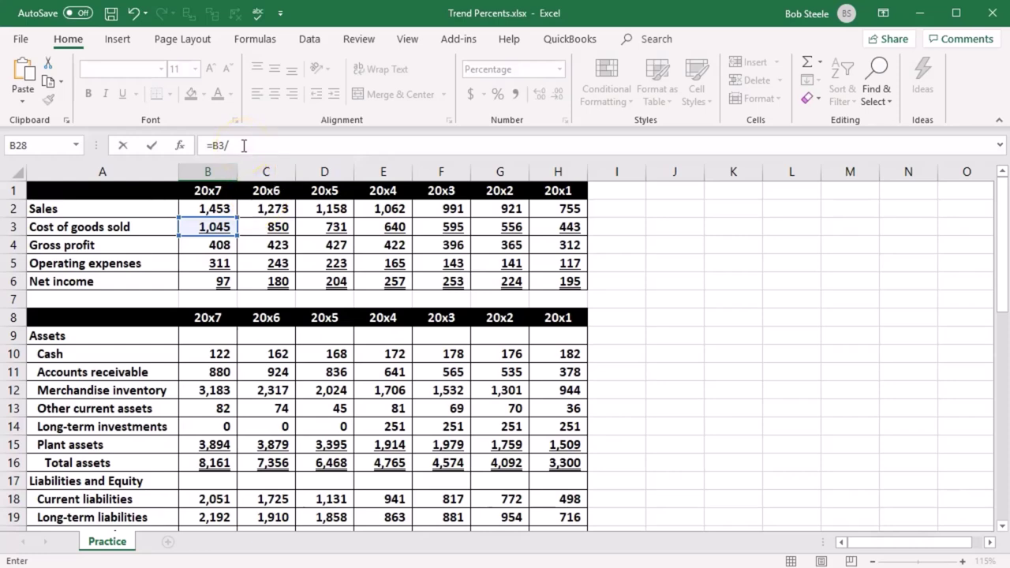
left_click(557, 227)
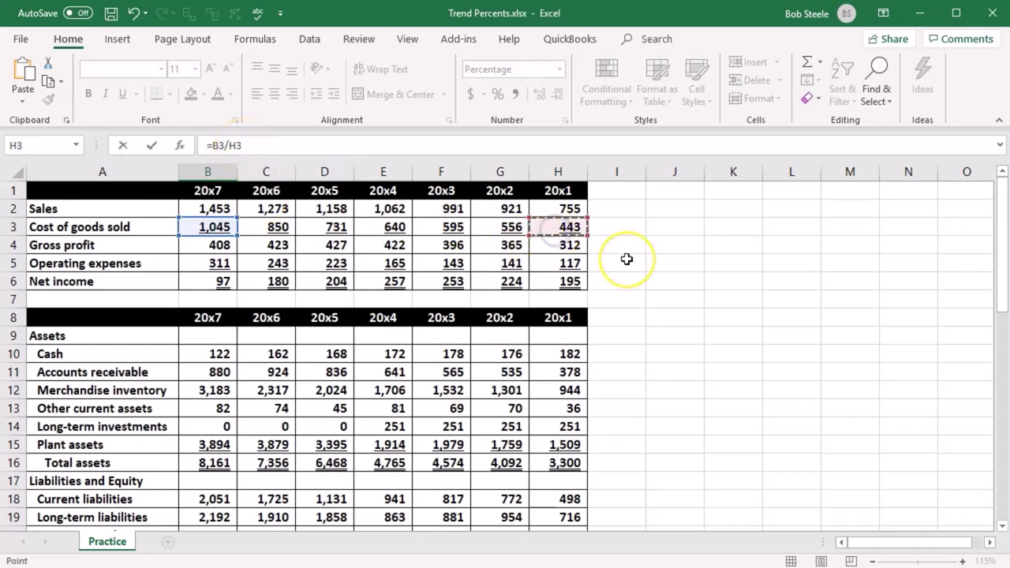
key("Return")
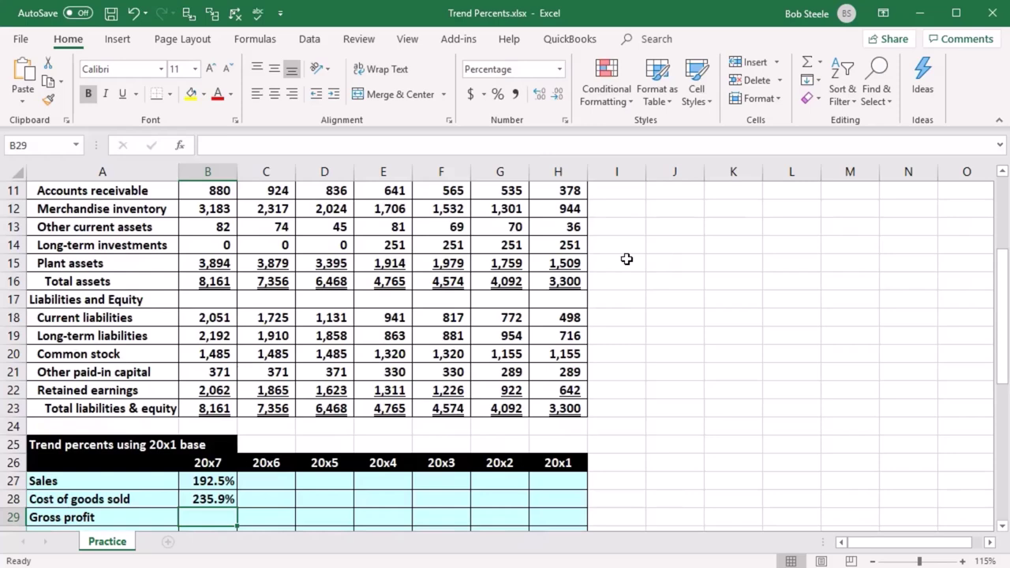
Step: Calculate the 20x7 Gross profit trend percent in B29 with the formula =B4/H4
scroll(627, 260, "down", 1)
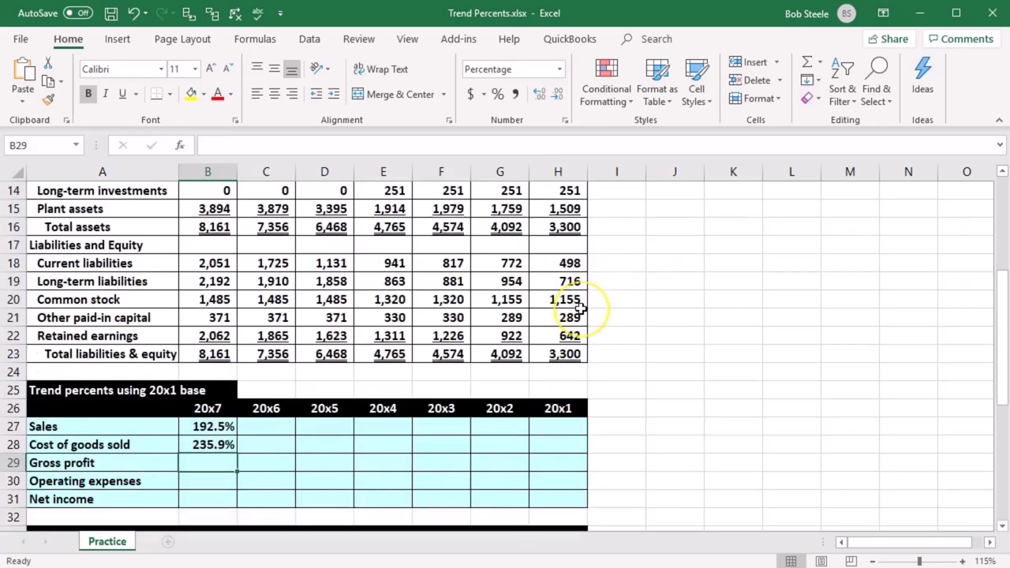
type("=")
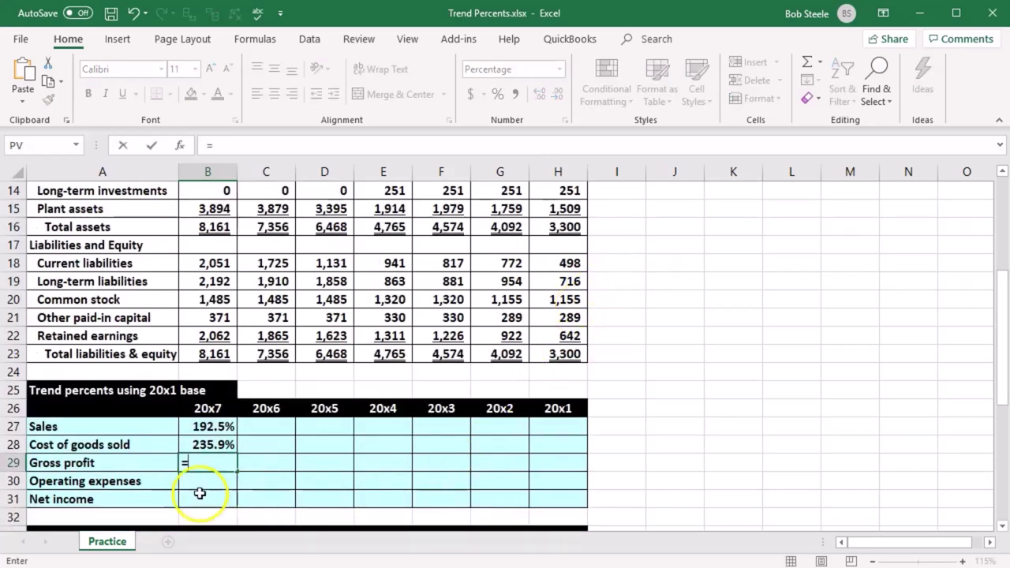
scroll(203, 490, "up", 4)
scroll(203, 490, "up", 1)
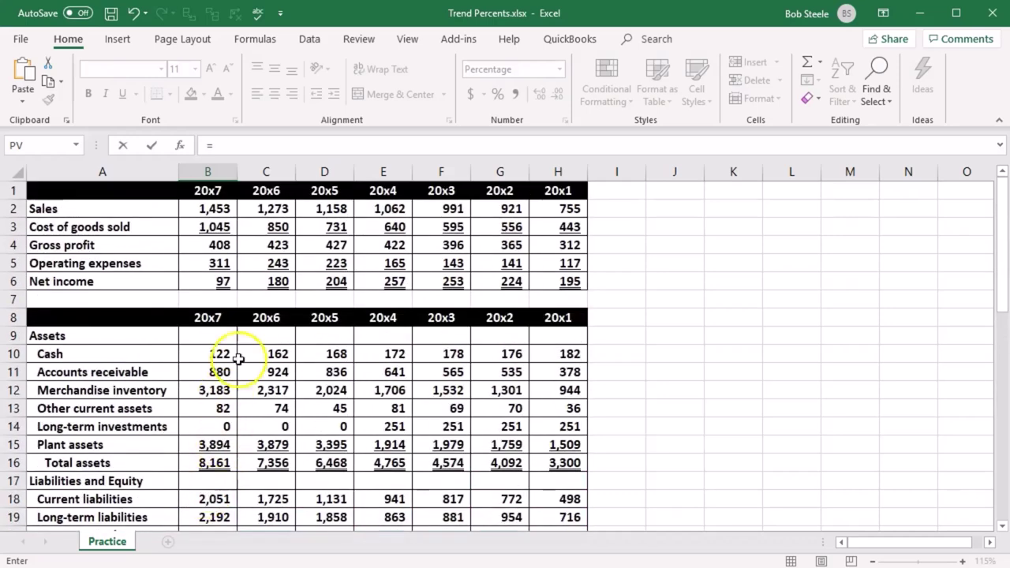
left_click(215, 247)
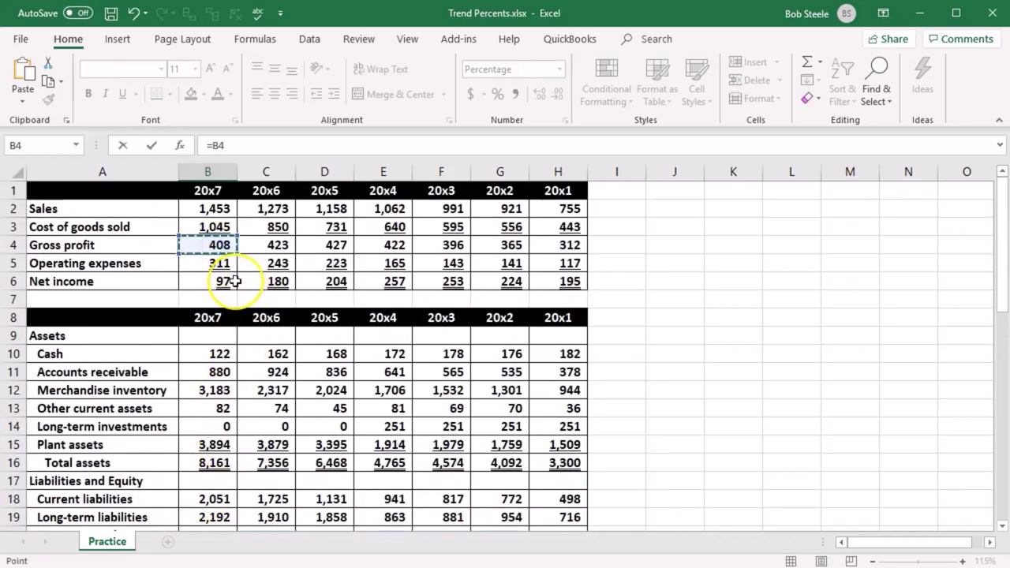
type("/")
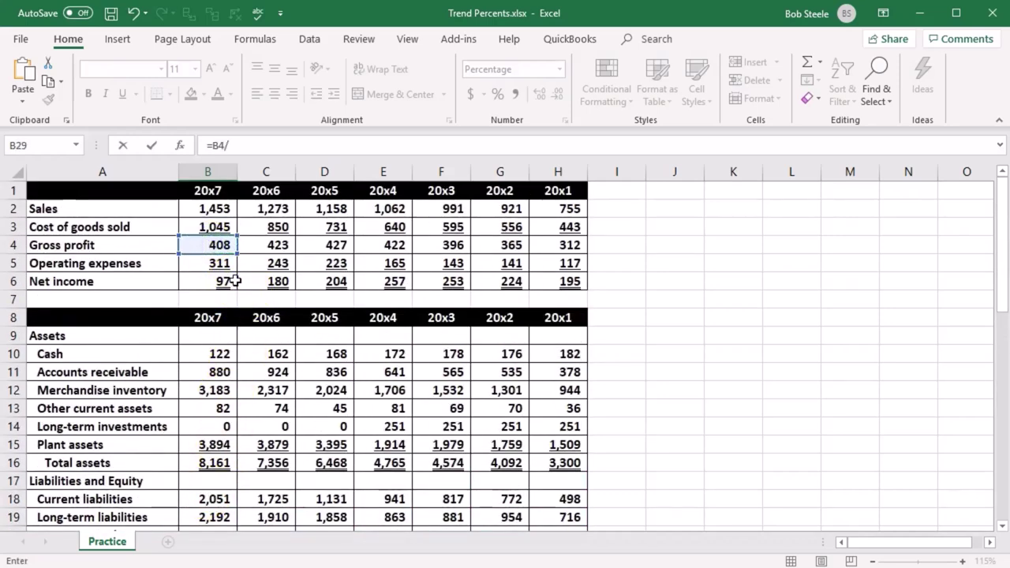
left_click(559, 245)
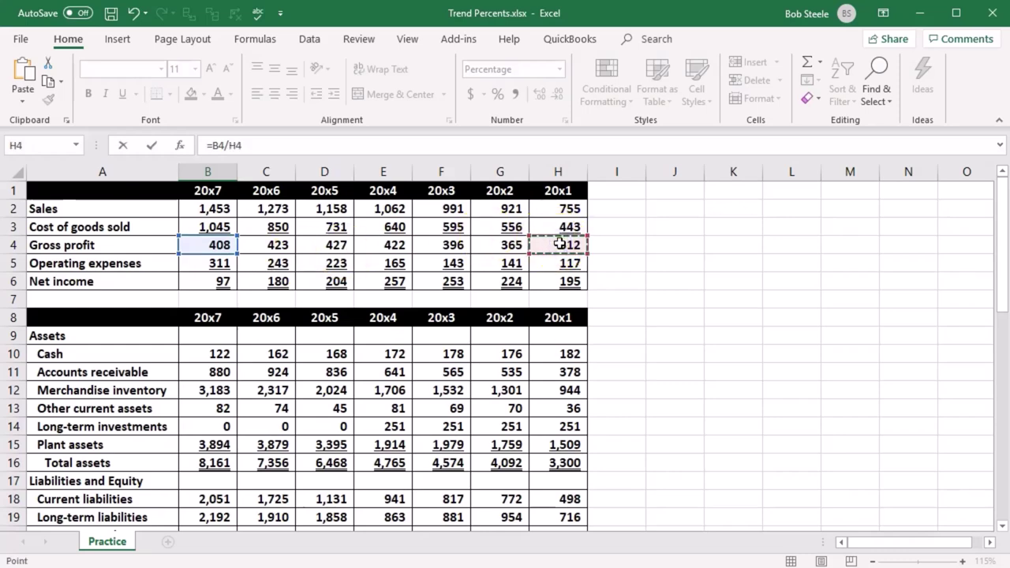
key("Return")
Step: Calculate the 20x7 Operating expenses trend percent in B30 with the formula =B5/H5
scroll(559, 245, "down", 1)
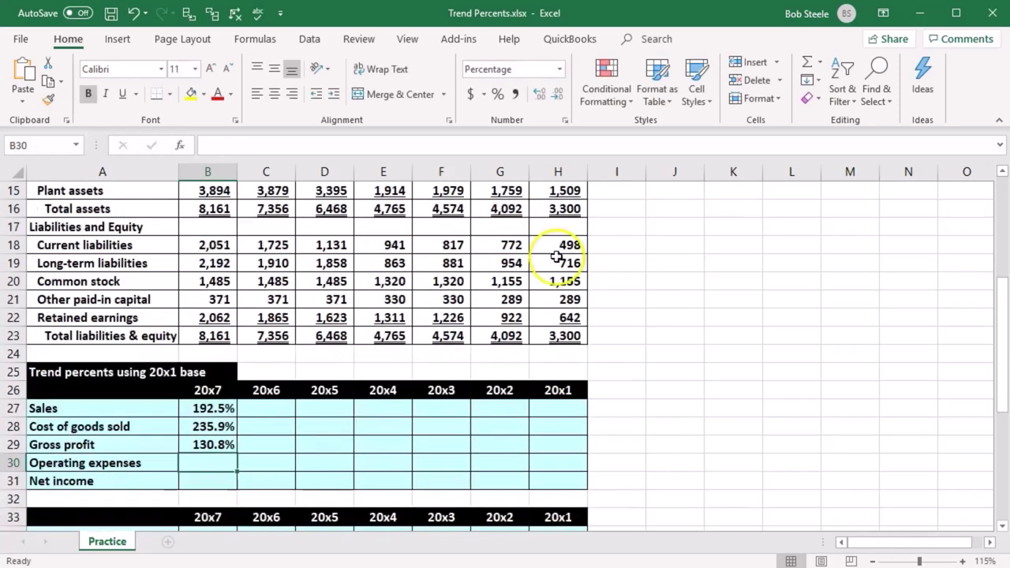
type("=")
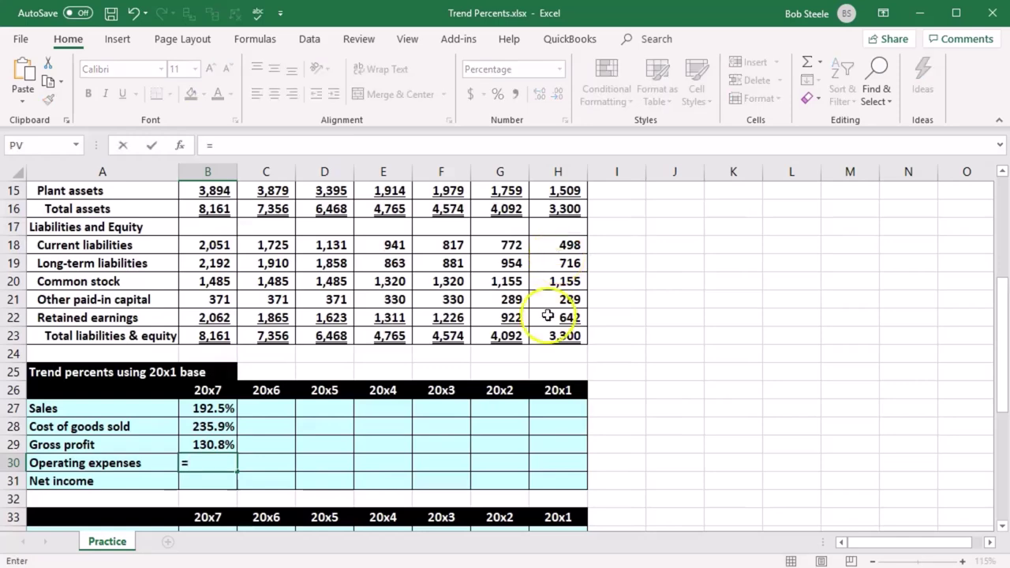
scroll(552, 316, "up", 5)
left_click(219, 262)
left_click(271, 145)
type("/")
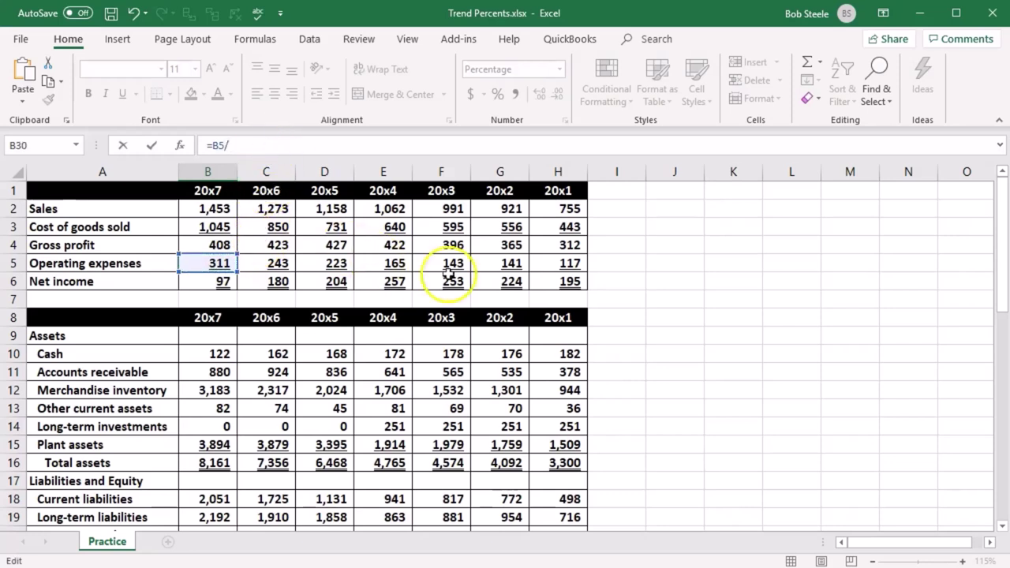
left_click(549, 263)
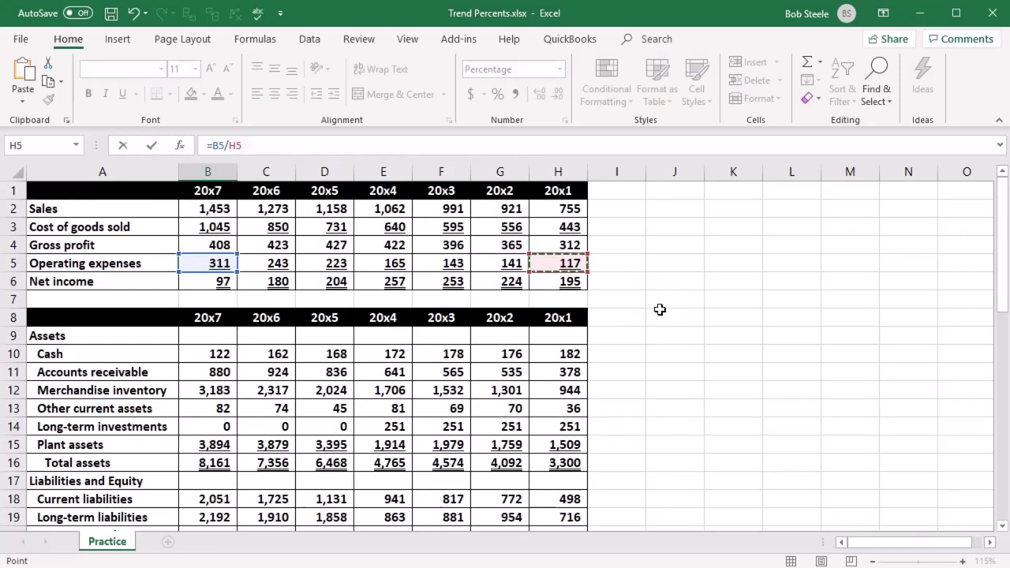
key("Return")
Step: Calculate the 20x7 Net income trend percent in B31 with the formula =B6/H6
scroll(659, 309, "down", 1)
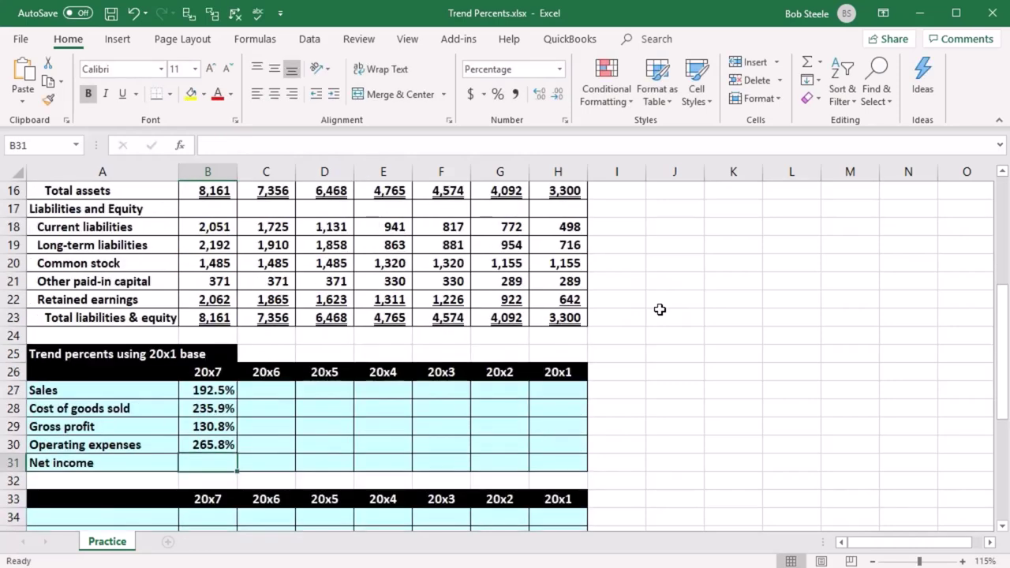
type("=")
scroll(300, 451, "up", 5)
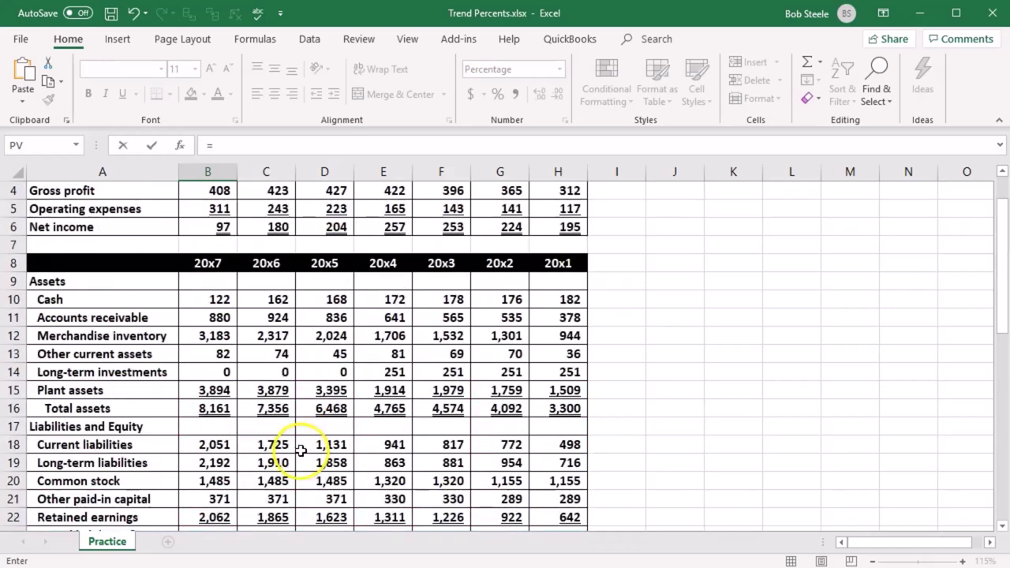
left_click(224, 282)
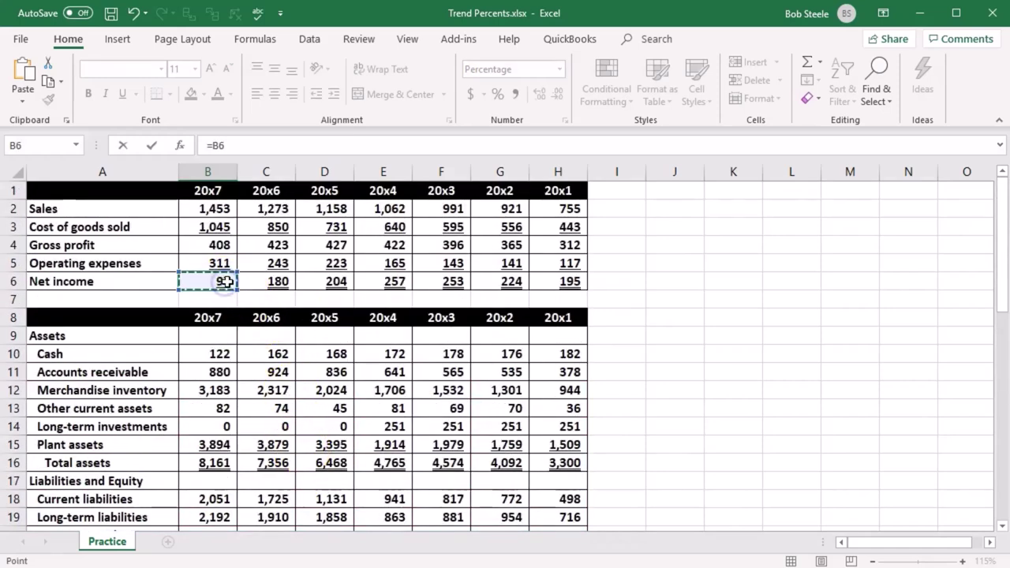
type("/")
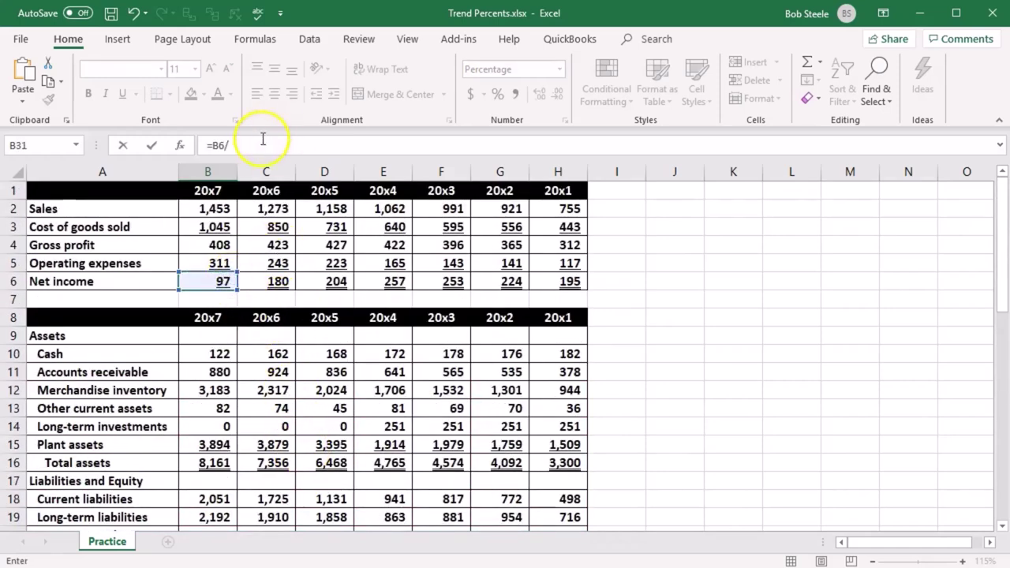
left_click(559, 281)
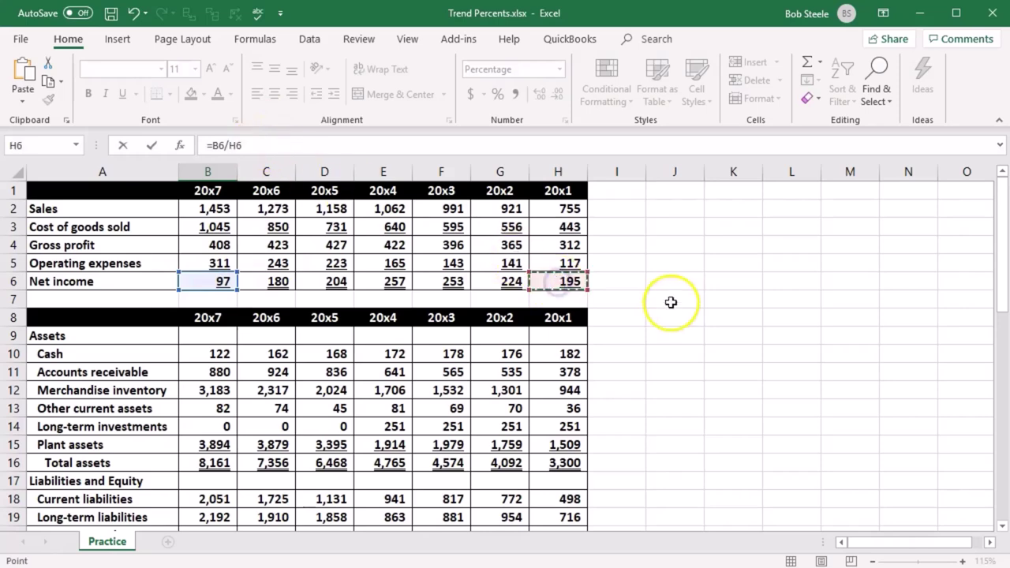
key("Return")
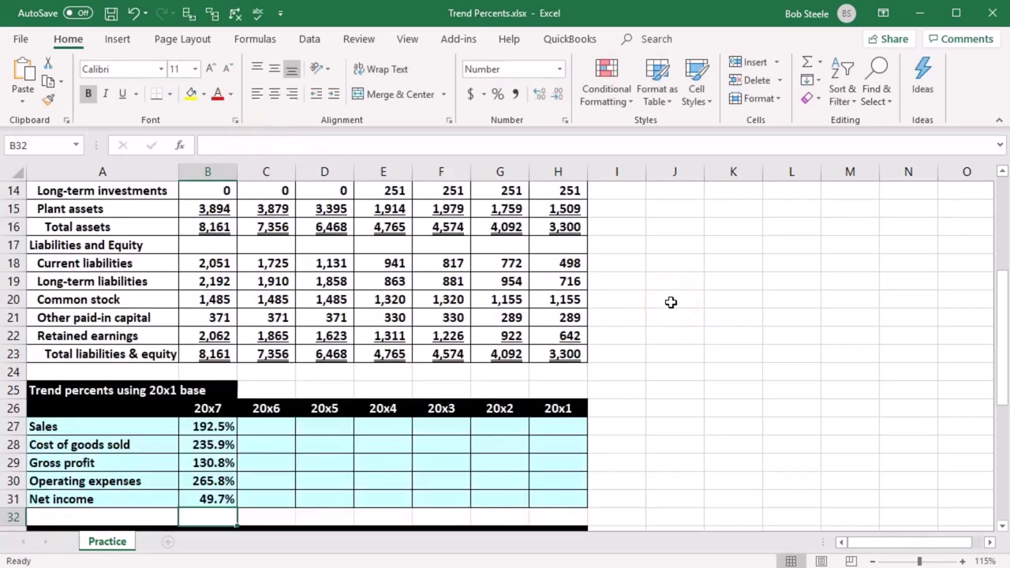
Step: Inspect the Sales trend formula in B27 and the source cells it references
scroll(671, 303, "down", 1)
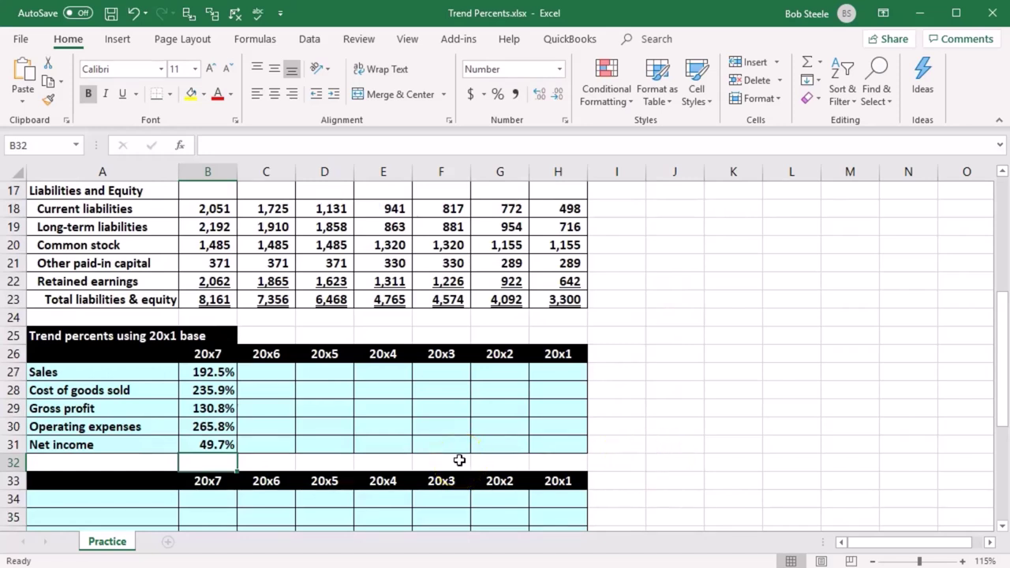
double_click(192, 371)
scroll(227, 430, "up", 5)
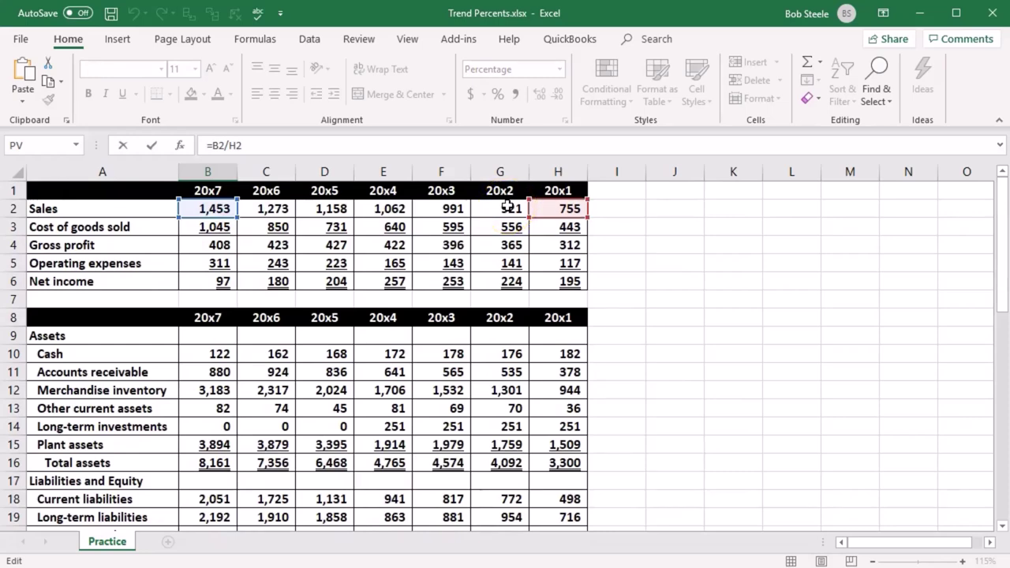
key("Return")
Step: Clear the individually entered formulas in B28:B31 and fill the Sales formula from B27 down through B31
scroll(473, 331, "down", 2)
left_click_drag(225, 419, 217, 461)
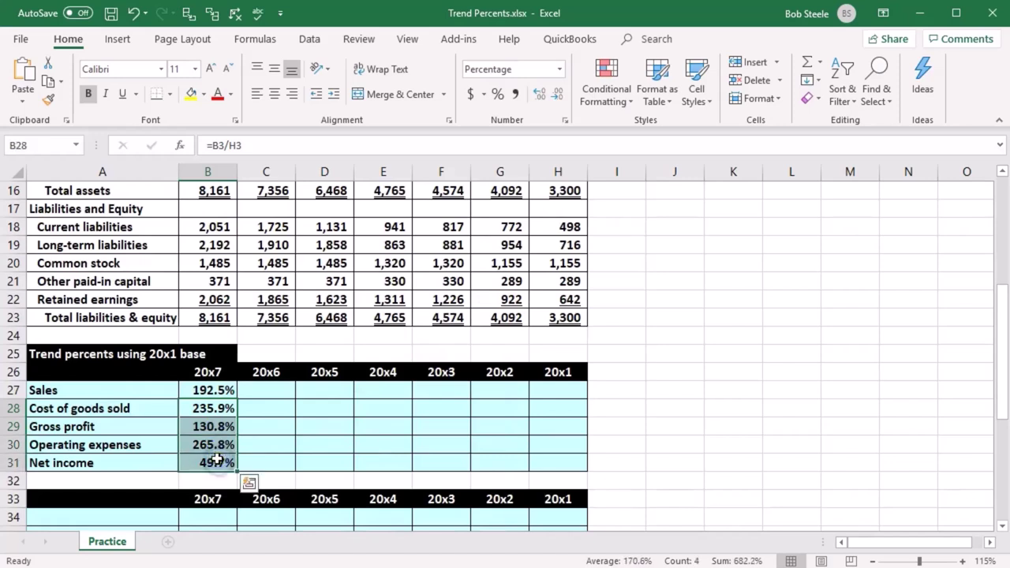
key("Delete")
left_click(226, 388)
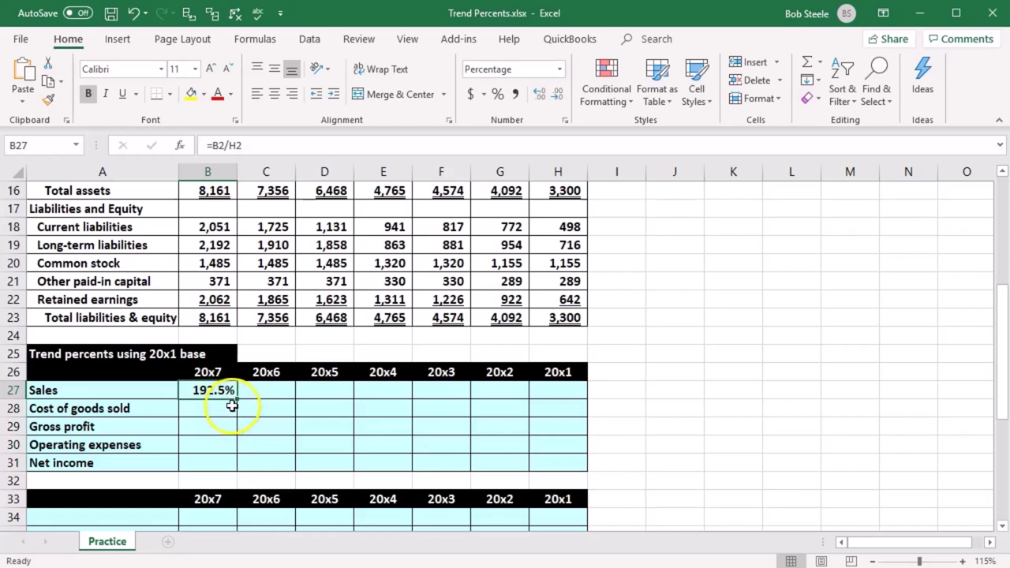
left_click_drag(236, 399, 227, 470)
left_click(341, 440)
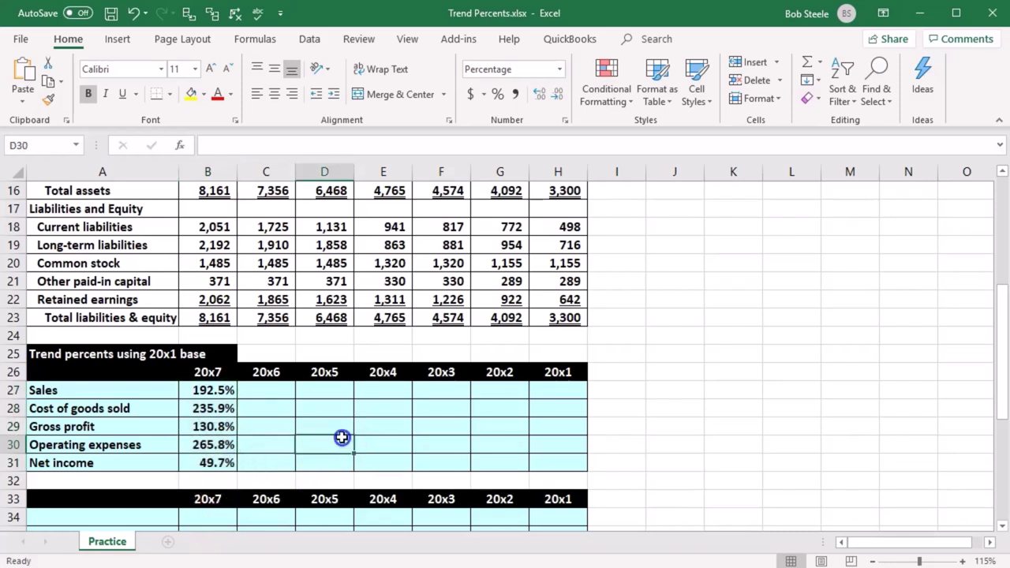
Step: Check which source cells the filled Net income formula in B31 references
double_click(202, 464)
scroll(350, 465, "up", 5)
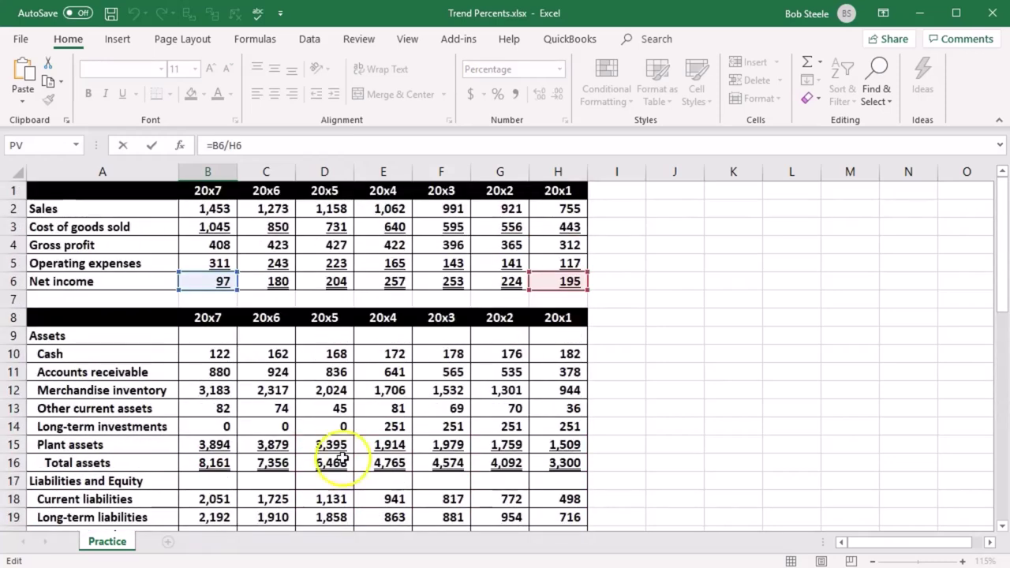
left_click(207, 296)
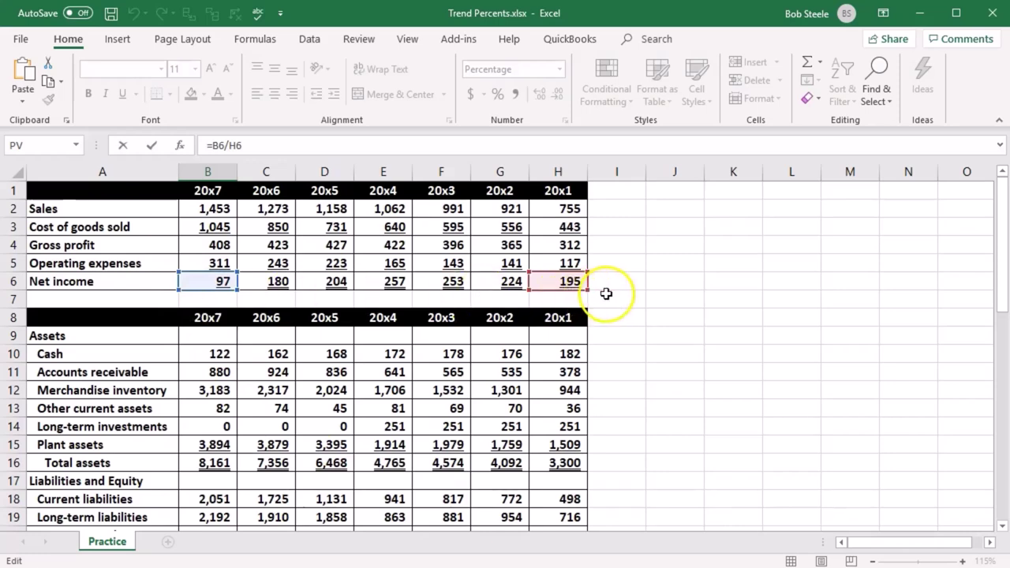
key("Return")
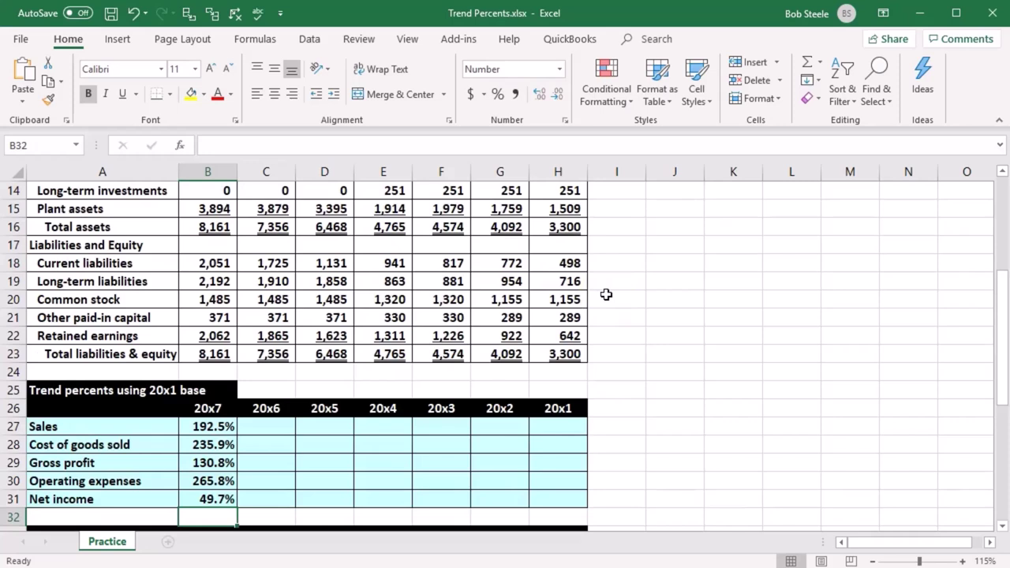
Step: Calculate the 20x6 Sales trend percent in C27 with the formula =C2/H2
left_click(279, 430)
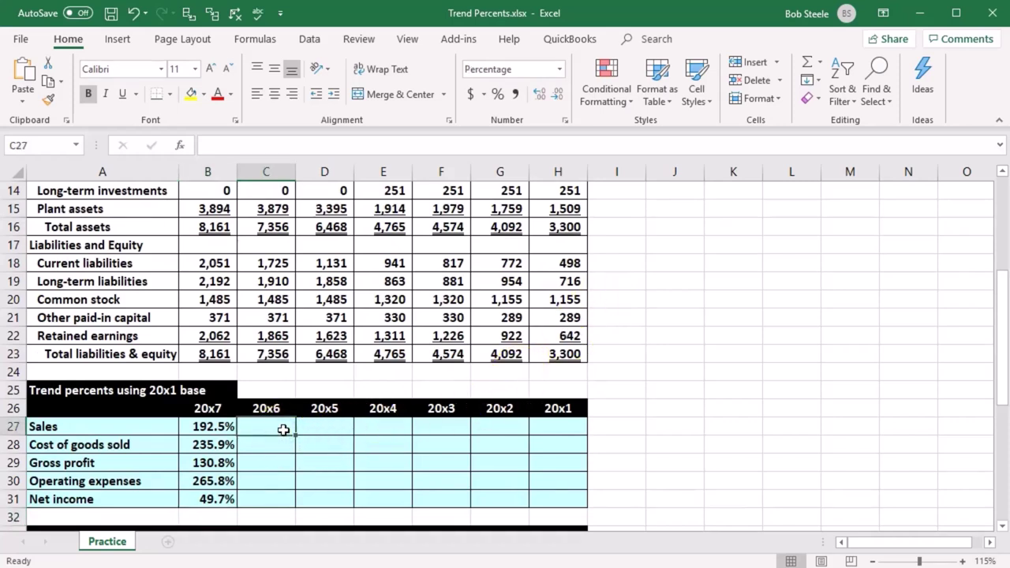
type("=")
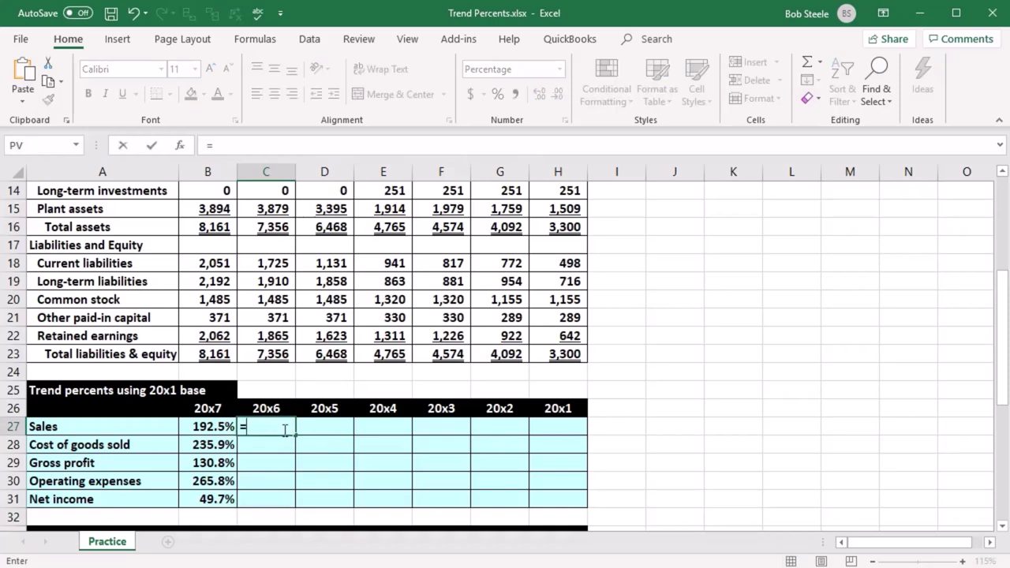
scroll(284, 429, "up", 5)
left_click(272, 212)
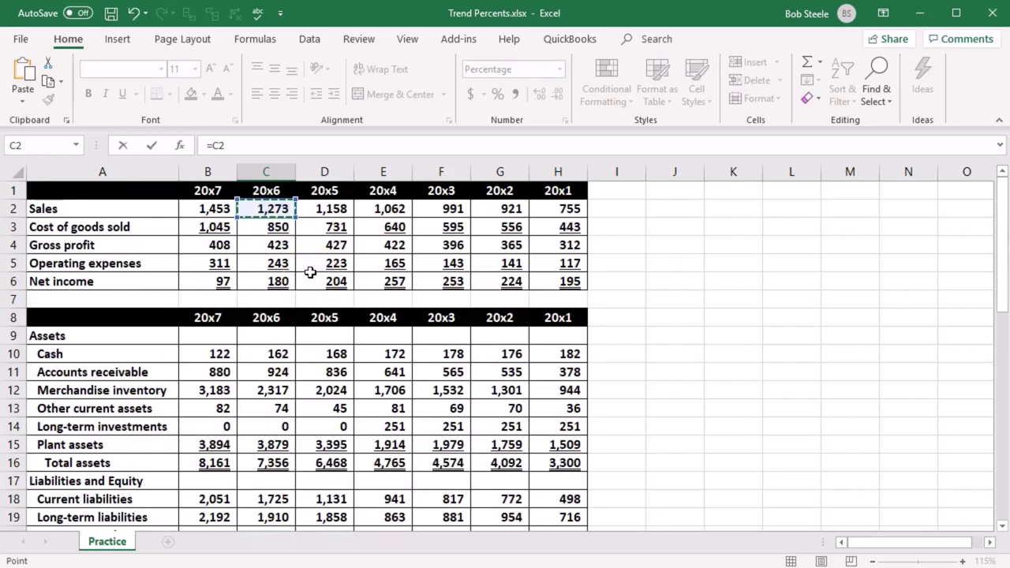
type("/")
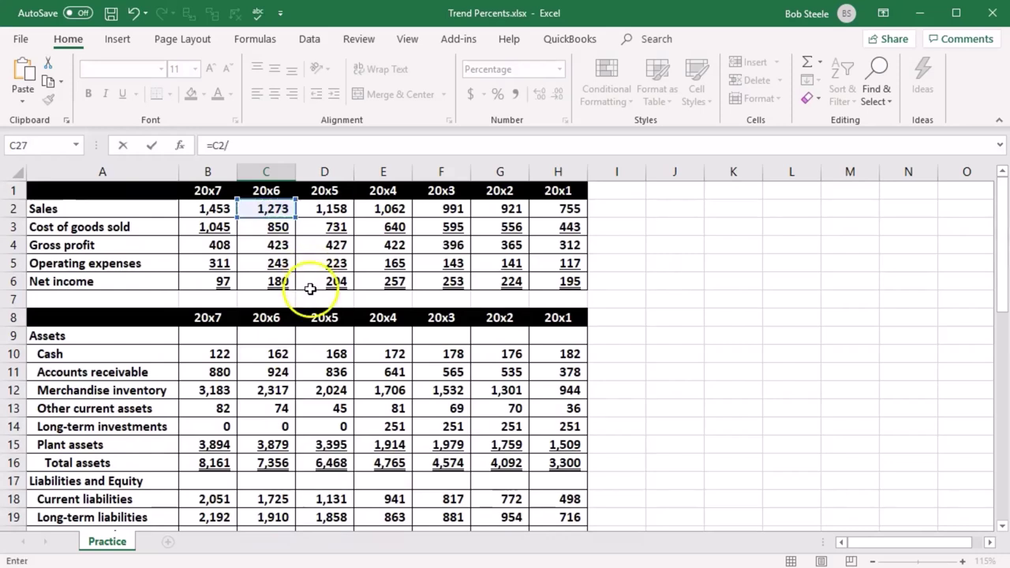
left_click(548, 204)
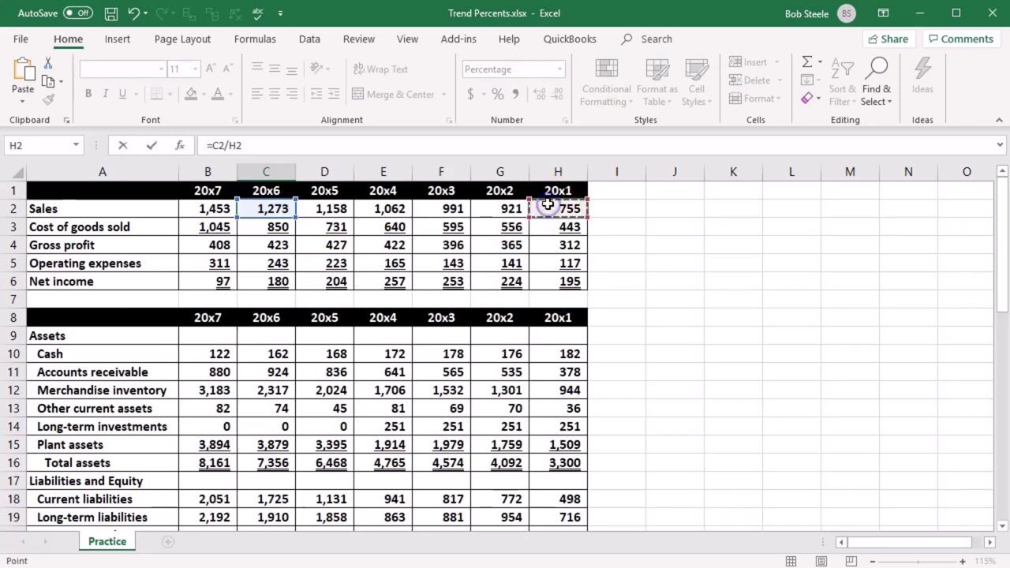
key("Return")
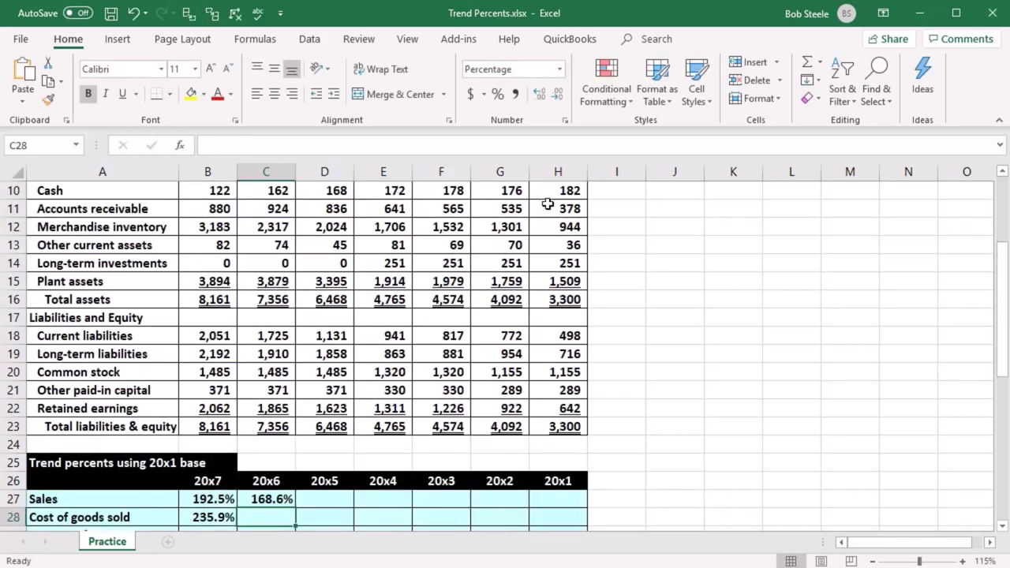
Step: Calculate the 20x6 Cost of goods sold trend percent in C28 with the formula =C3/H3
scroll(547, 205, "down", 2)
type("=")
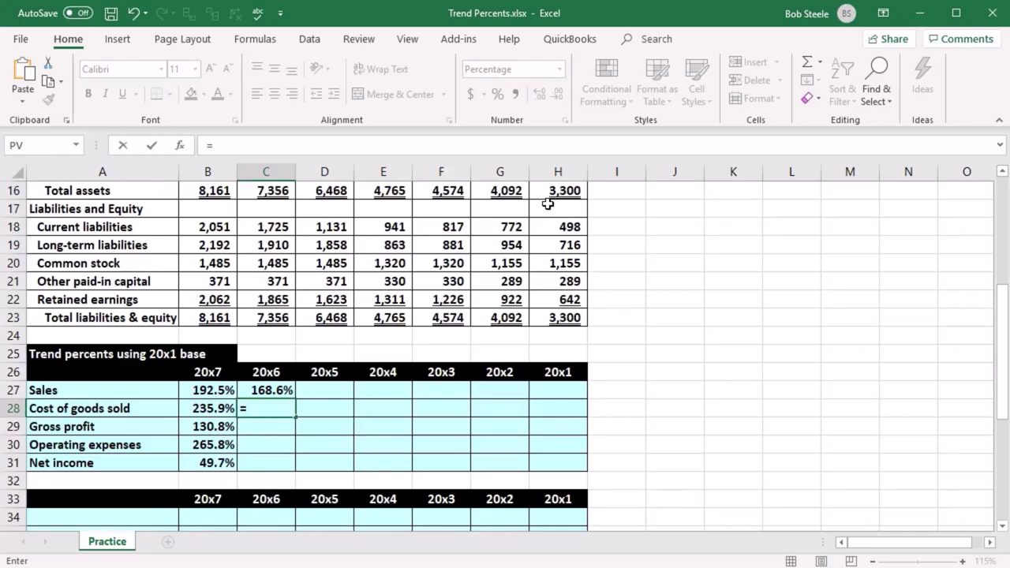
scroll(500, 356, "up", 5)
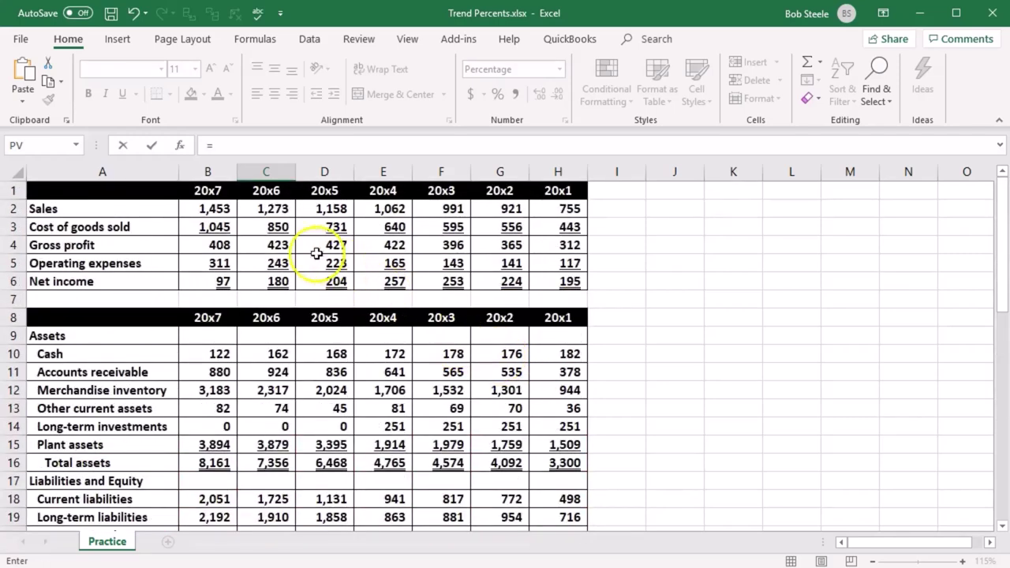
left_click(278, 226)
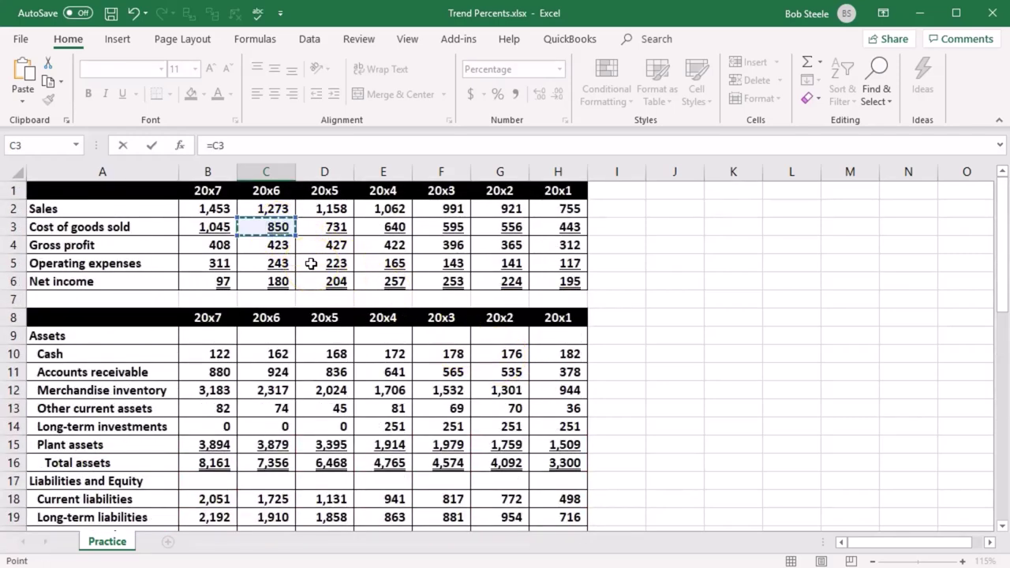
type("/")
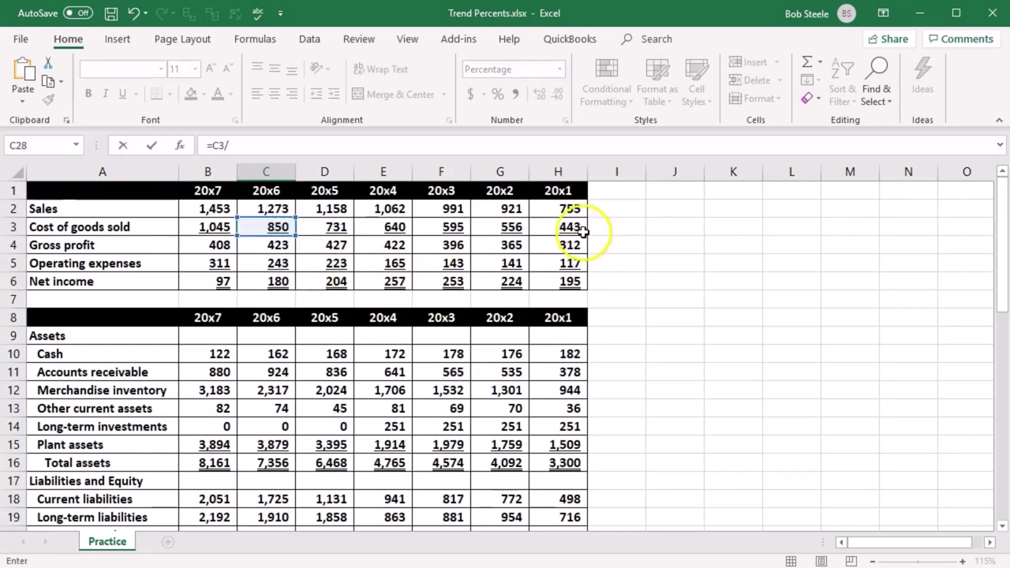
left_click(583, 227)
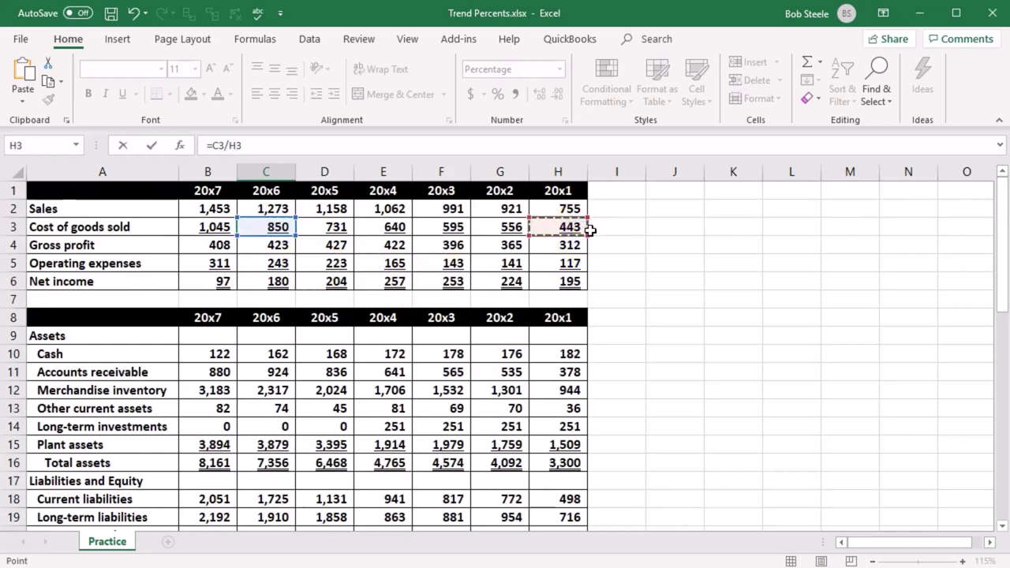
key("Return")
Step: Calculate the 20x6 Gross profit trend percent in C29 with the formula =C4/H4
scroll(591, 229, "down", 1)
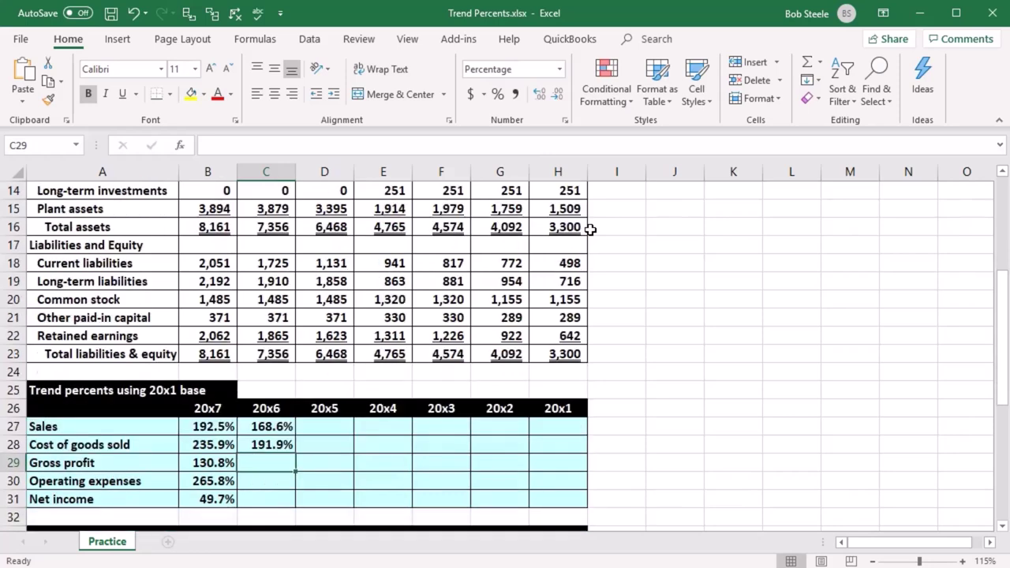
type("=")
scroll(523, 388, "up", 4)
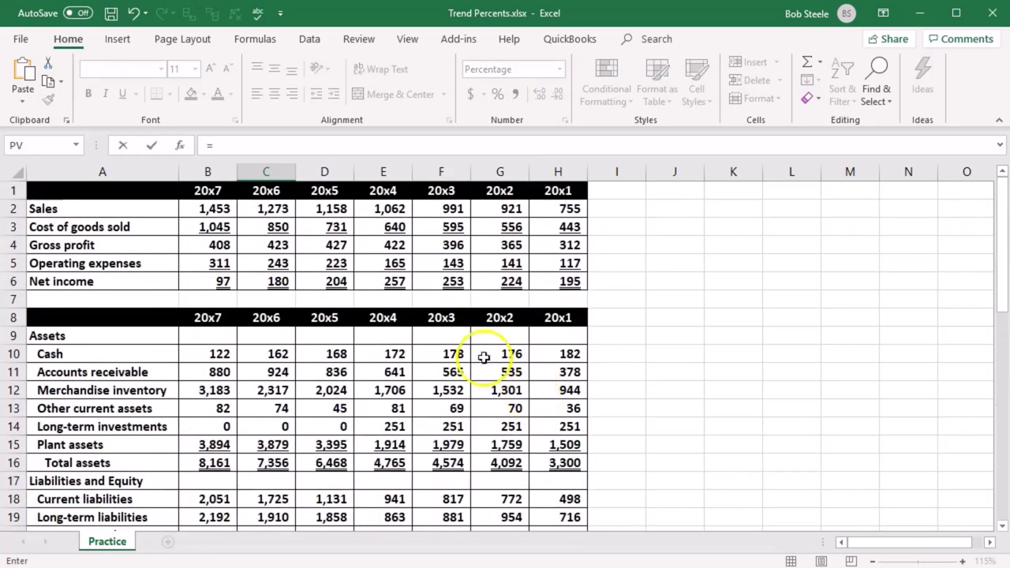
left_click(271, 251)
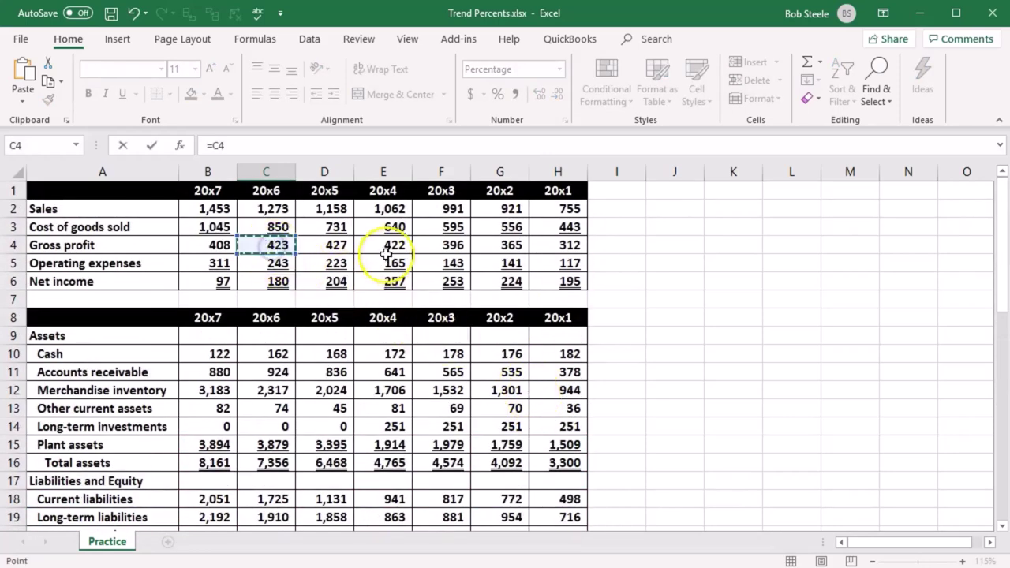
type("/")
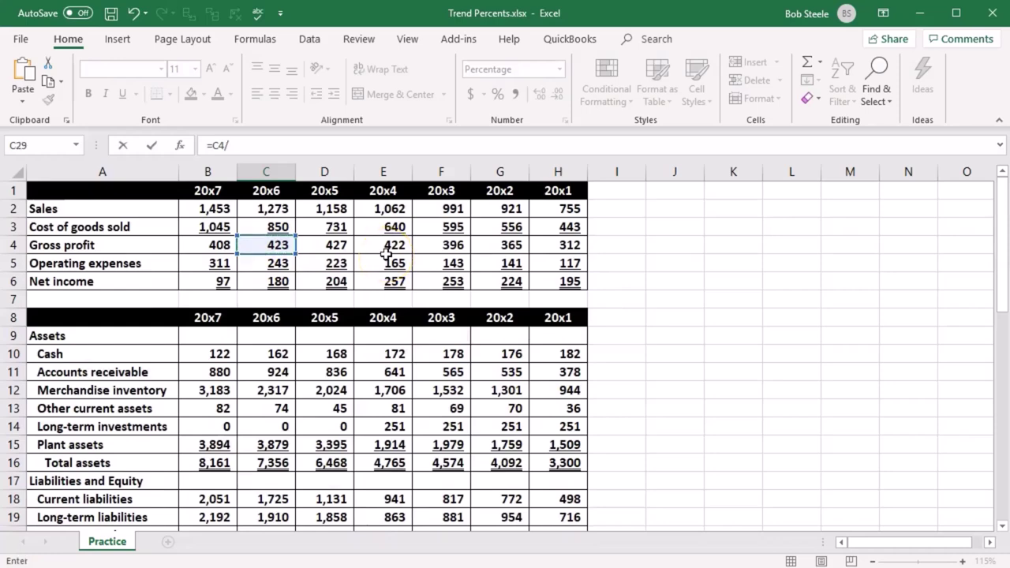
left_click(572, 244)
key("Return")
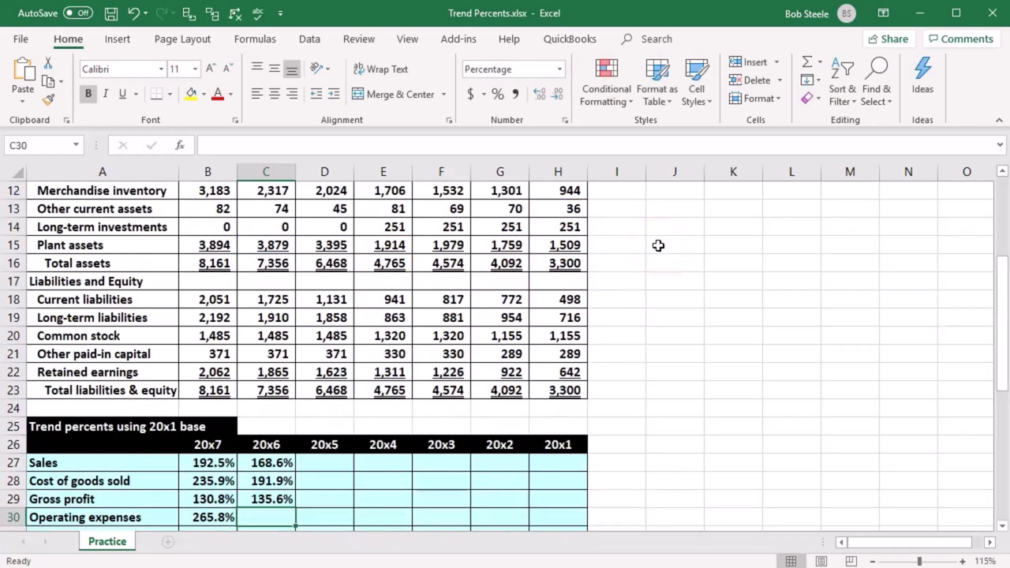
Step: Calculate the 20x6 Operating expenses trend percent in C30 with the formula =C5/H5
scroll(658, 245, "down", 1)
type("=")
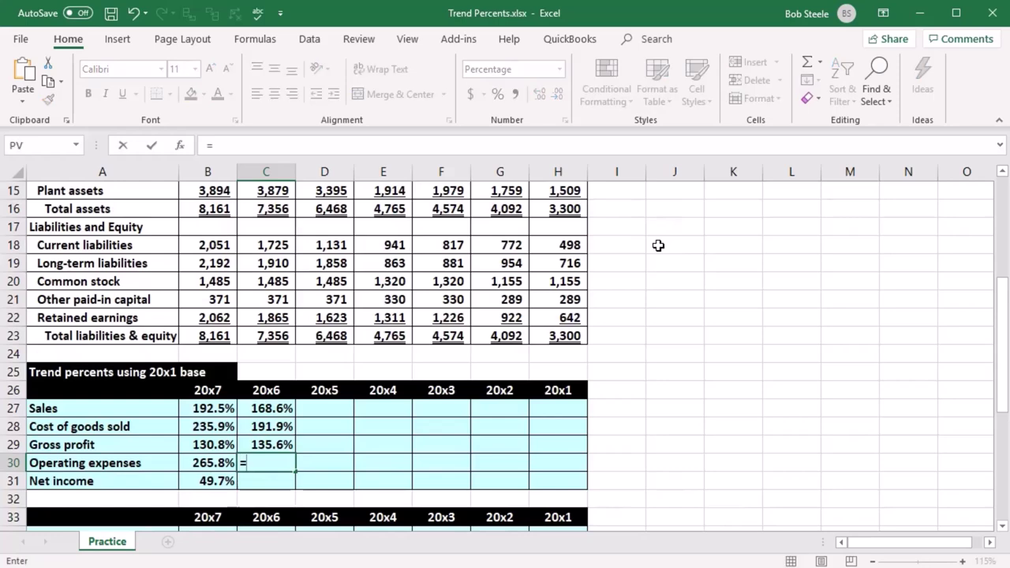
scroll(658, 245, "up", 5)
left_click(293, 270)
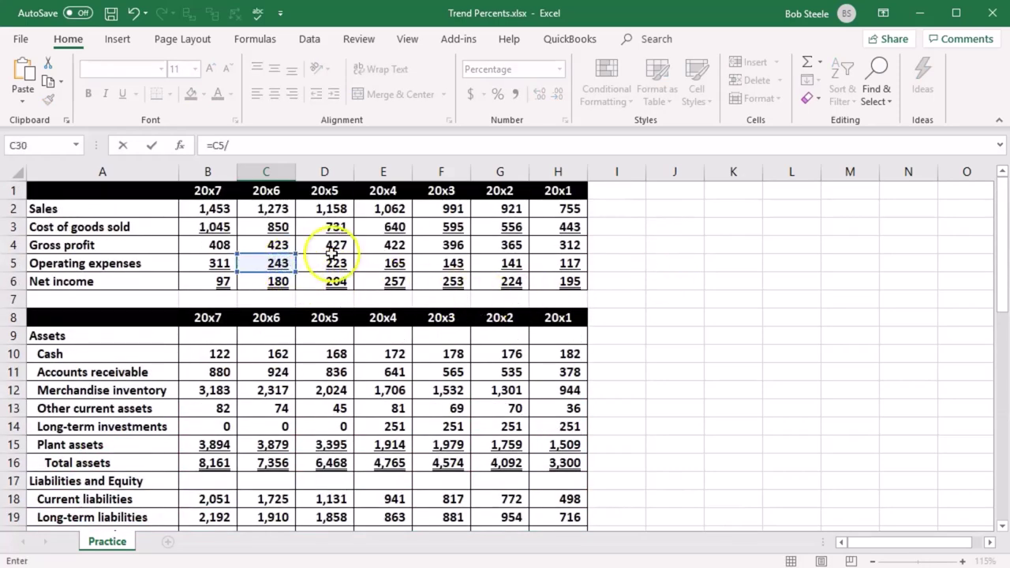
left_click(558, 266)
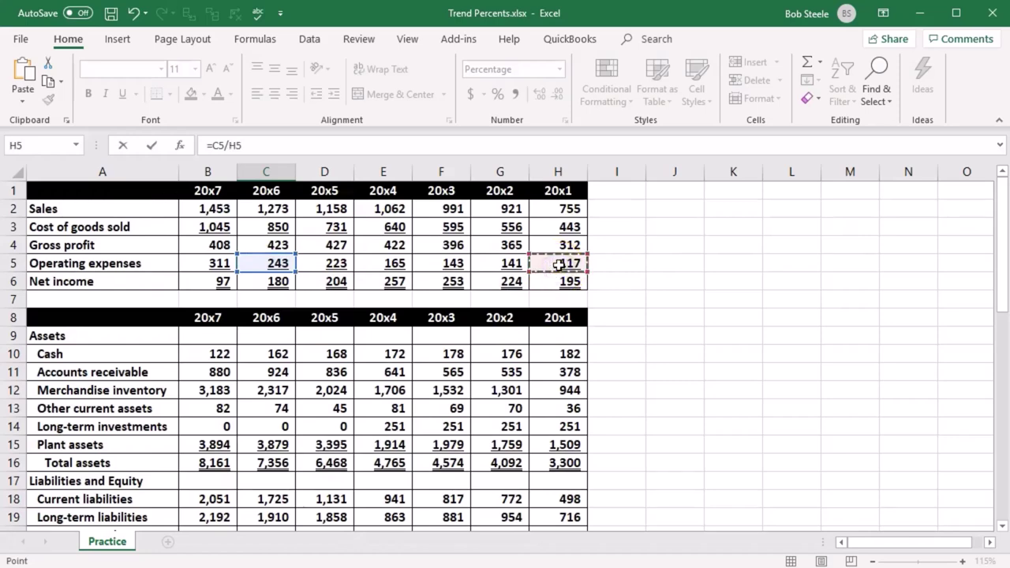
key("Return")
Step: Calculate the 20x6 Net income trend percent in C31 with the formula =C6/H6
scroll(558, 266, "down", 1)
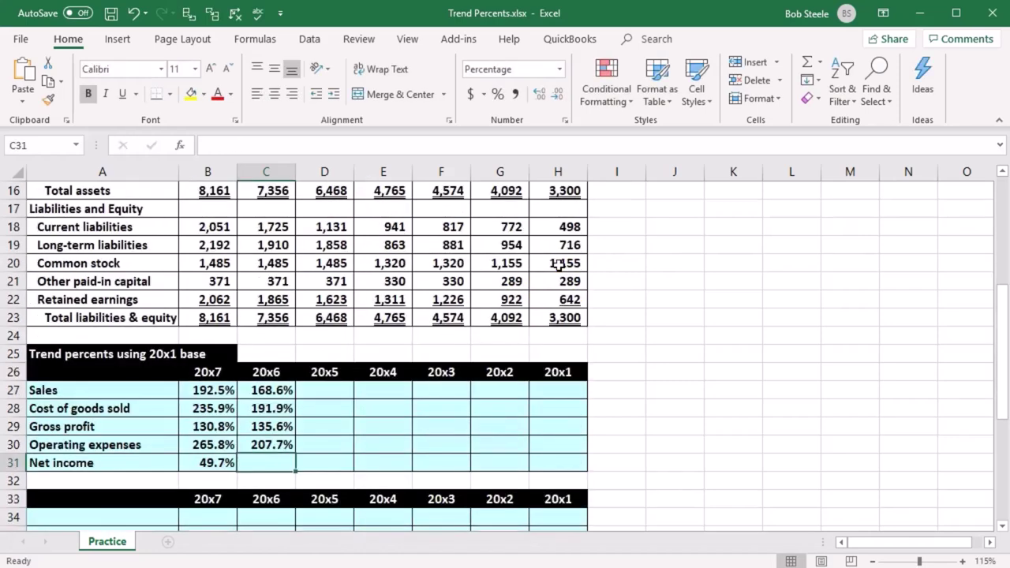
type("=")
scroll(473, 383, "up", 5)
left_click(292, 283)
type("/")
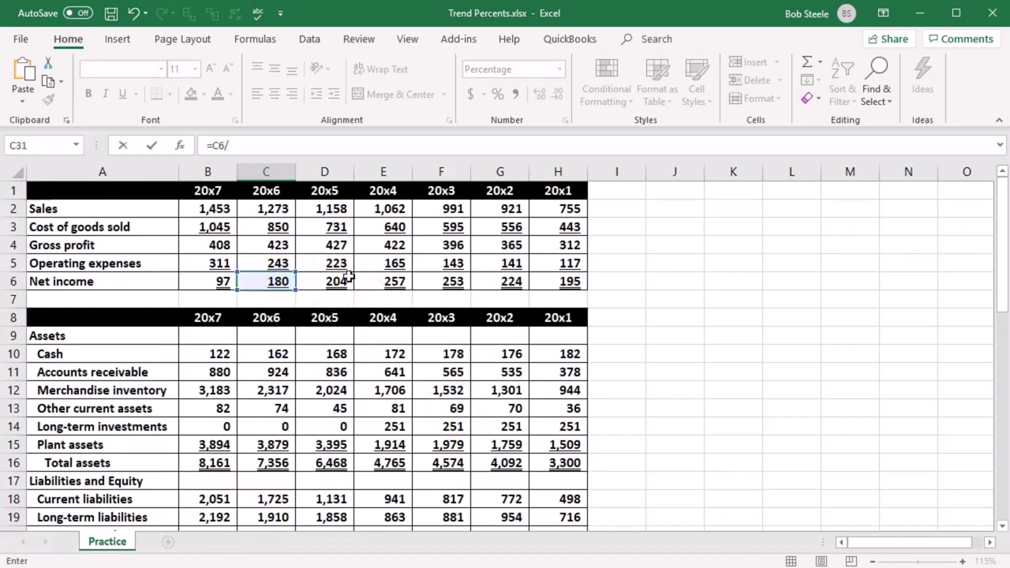
left_click(581, 282)
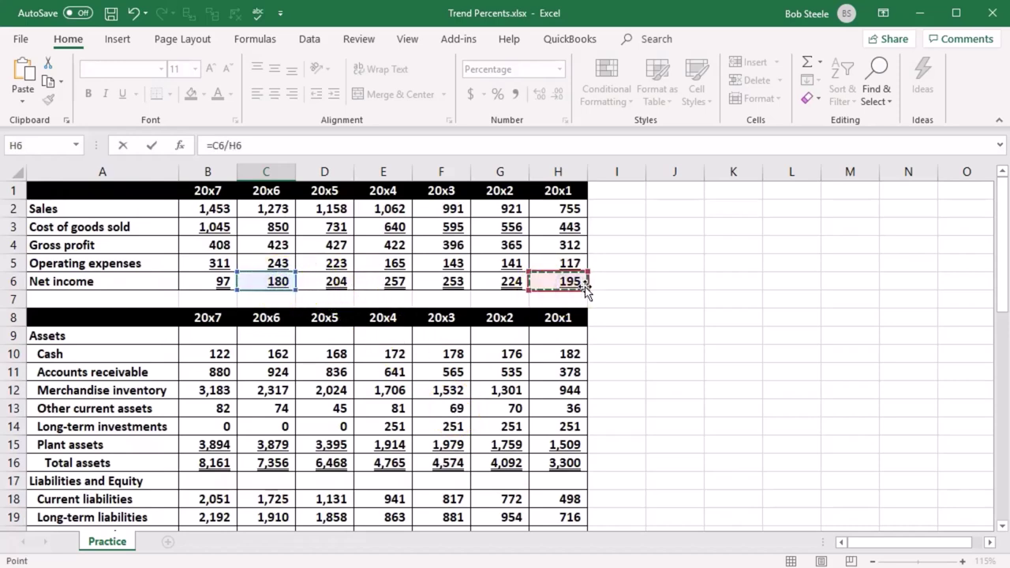
key("Return")
Step: Clear the individually entered formulas in C28:C31 and fill the 20x6 Sales formula from C27 down through C31
scroll(584, 286, "down", 1)
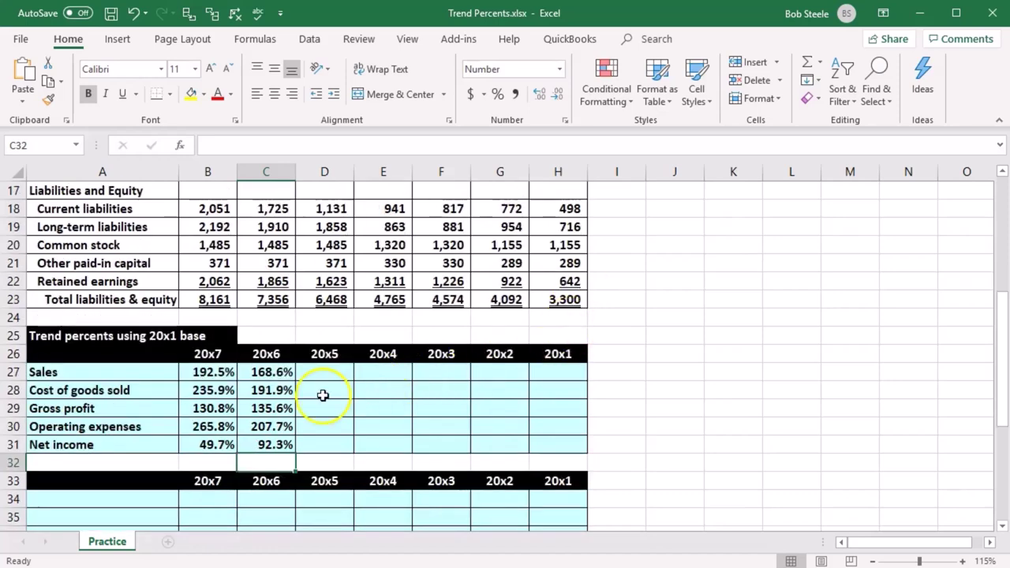
left_click_drag(271, 394, 272, 446)
key("Delete")
left_click(276, 373)
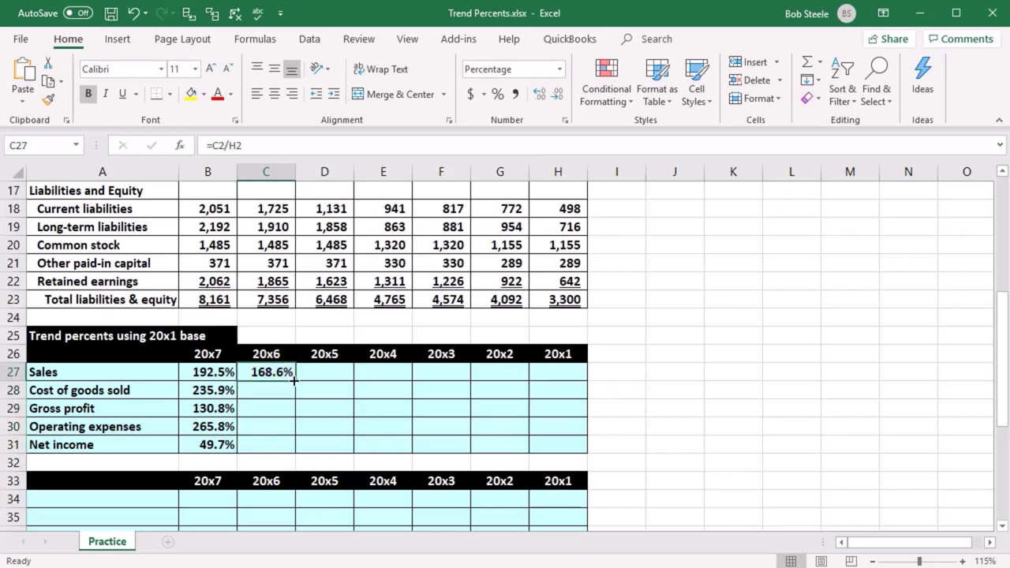
left_click_drag(294, 381, 297, 447)
Step: Check which source cells the filled 20x6 Net income formula in C31 references
left_click(266, 444)
double_click(274, 444)
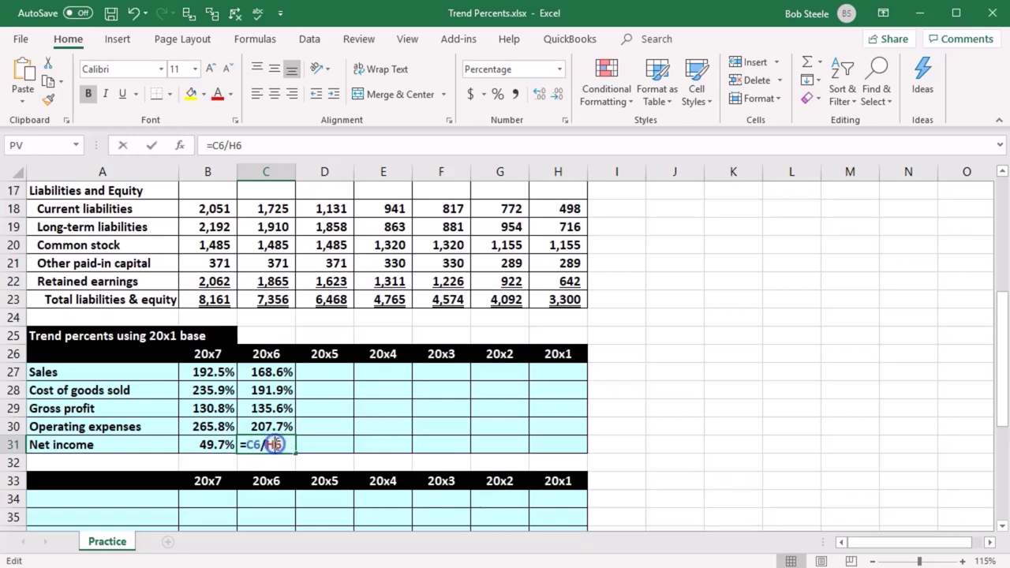
scroll(429, 439, "up", 5)
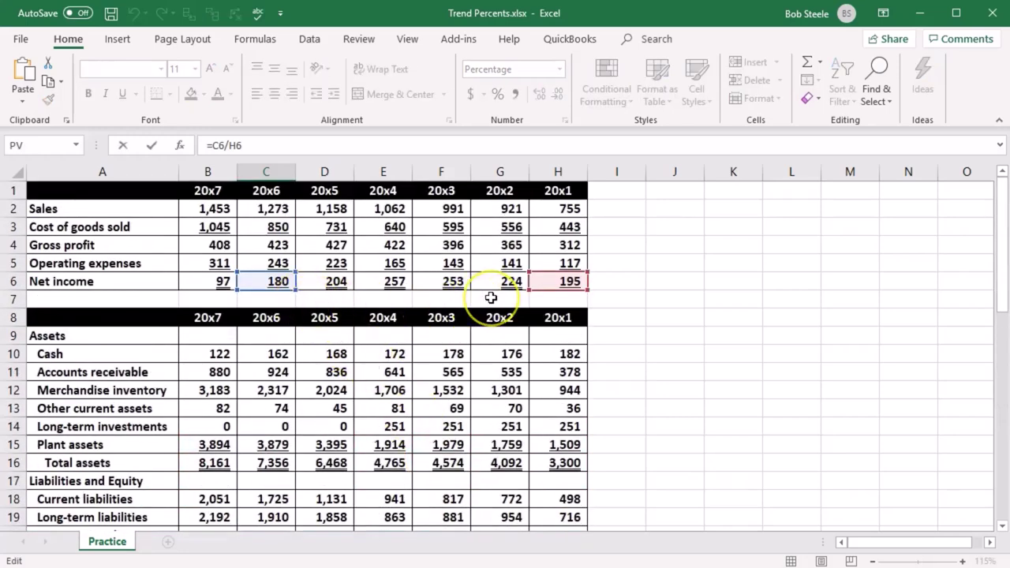
key("Return")
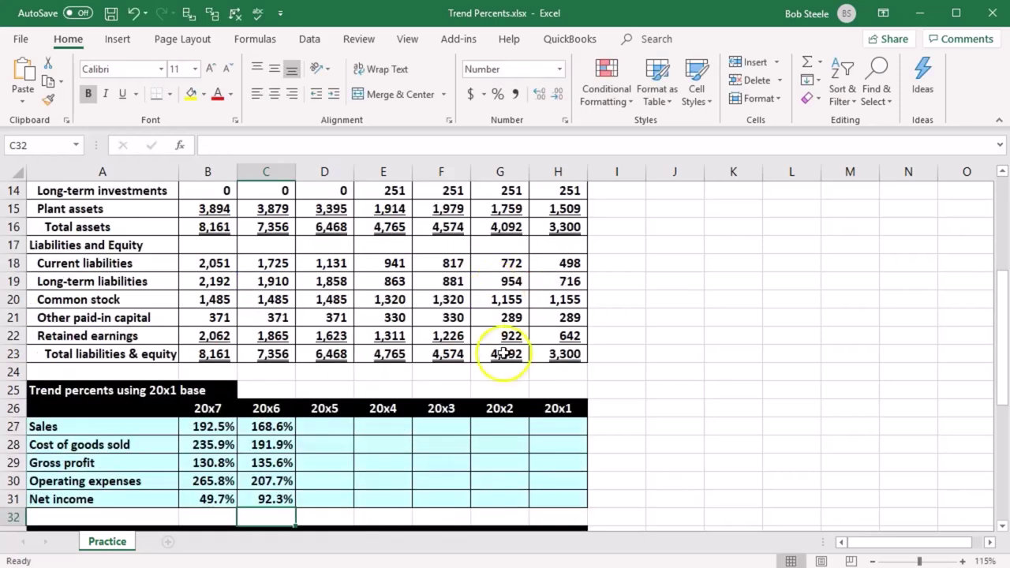
Step: Calculate the 20x5 Sales trend percent in D27 with the formula =D2/H2
left_click(336, 427)
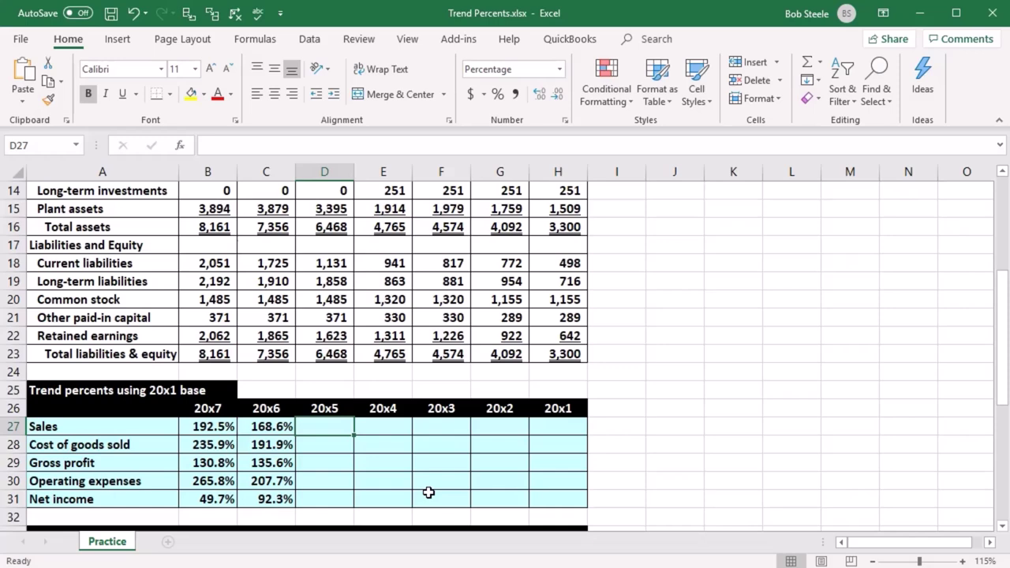
type("=")
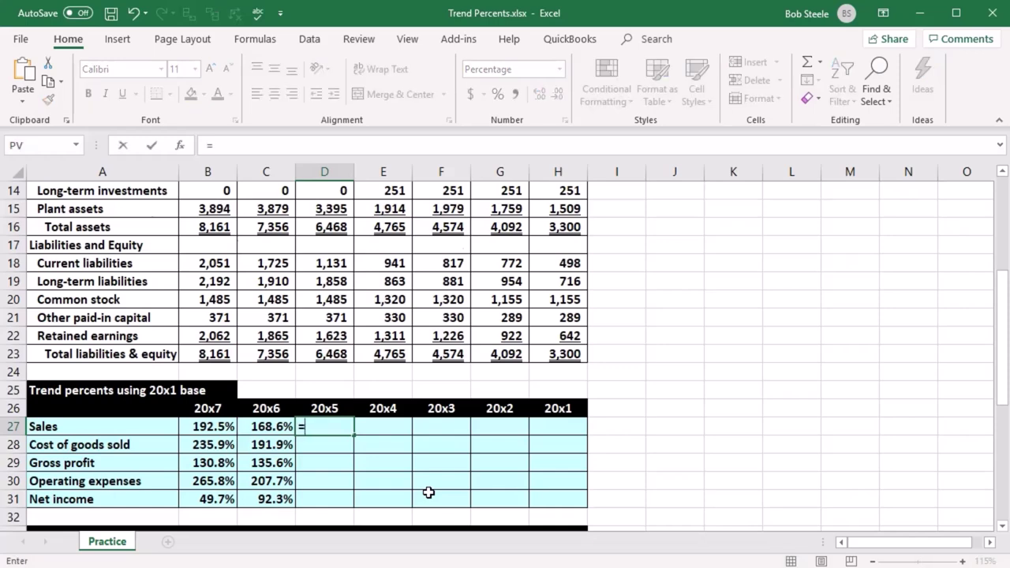
scroll(428, 492, "up", 5)
left_click(349, 229)
left_click(334, 208)
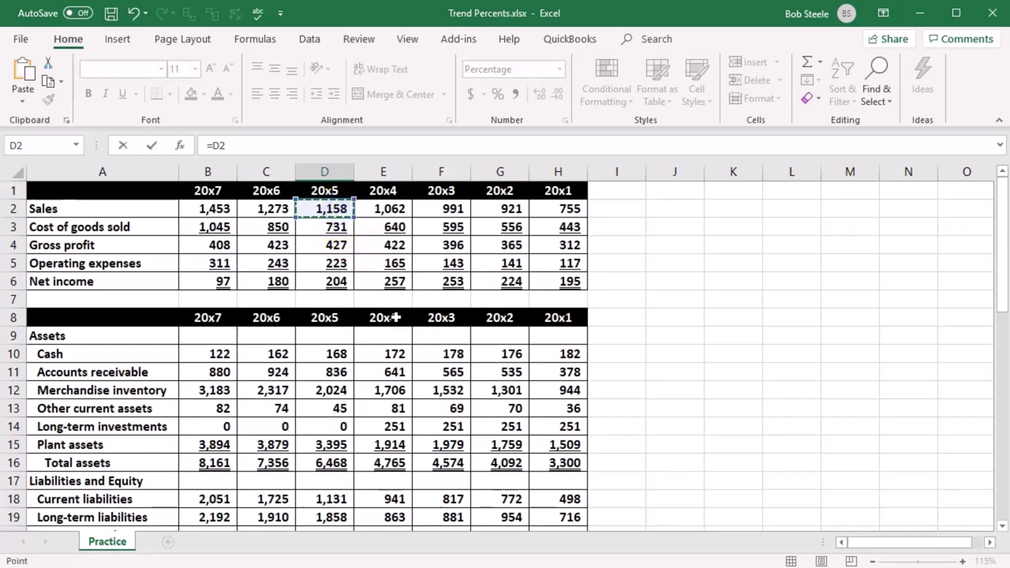
left_click(577, 210)
key("Return")
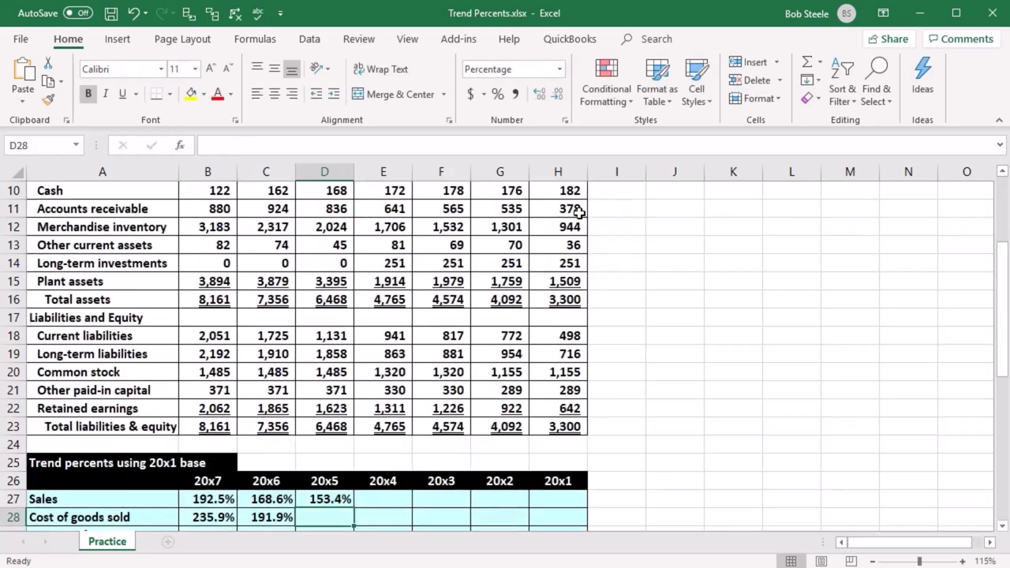
Step: Fill the 20x5 Sales formula from D27 down through Net income in D31
scroll(577, 282, "down", 2)
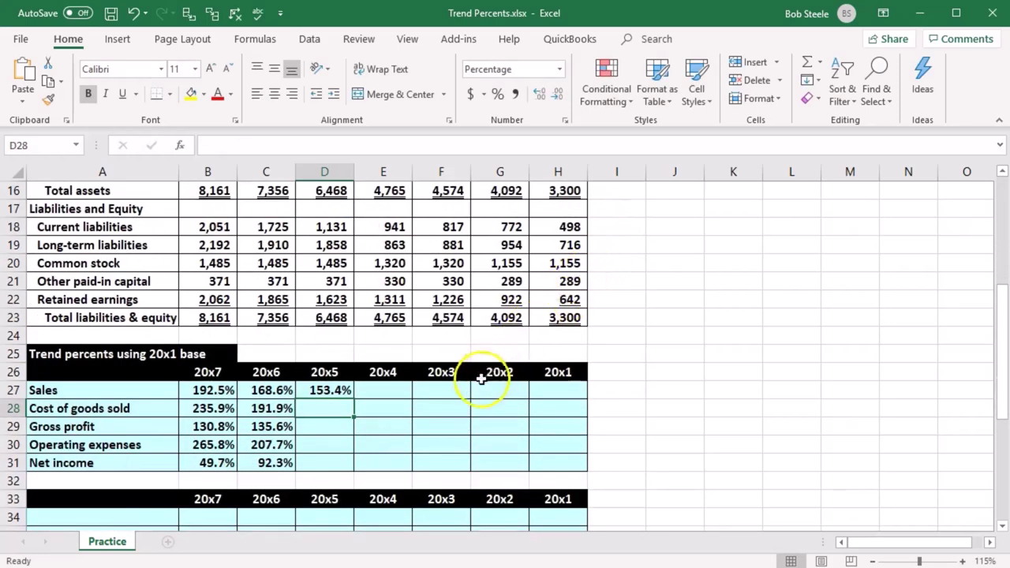
left_click(350, 390)
left_click_drag(356, 402, 342, 459)
Step: Check which source cells the filled 20x5 Gross profit formula in D29 references
double_click(337, 426)
scroll(355, 442, "up", 5)
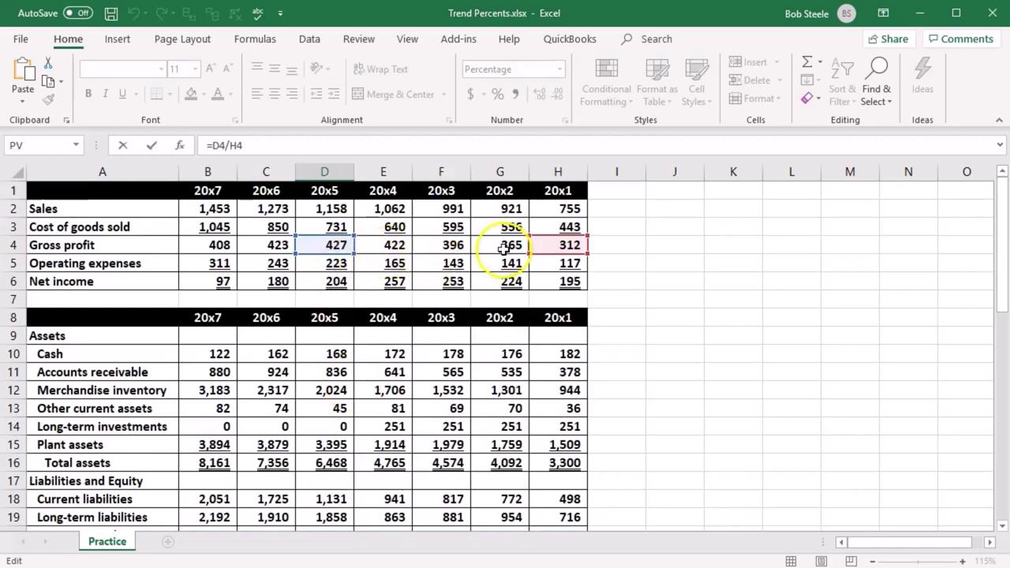
key("Return")
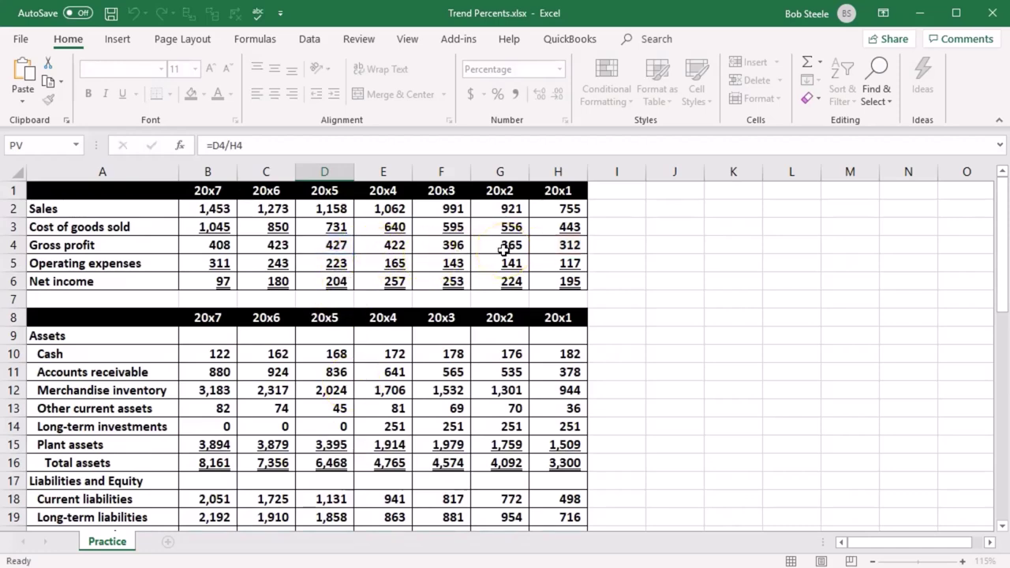
Step: Fill the 20x5 Sales trend formula from D27 across into the 20x4 cell E27
scroll(497, 269, "down", 4)
scroll(446, 390, "down", 2)
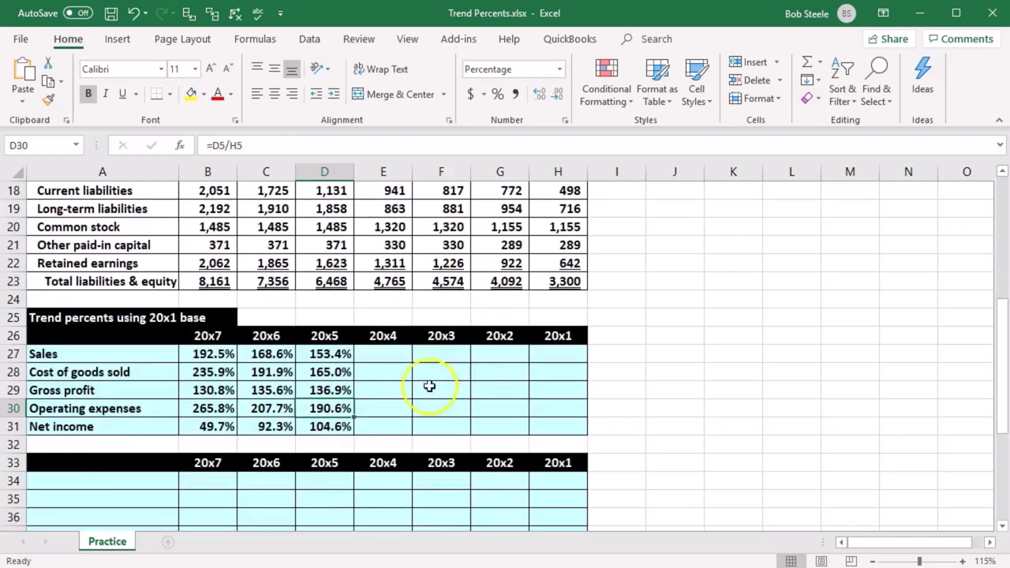
left_click(339, 354)
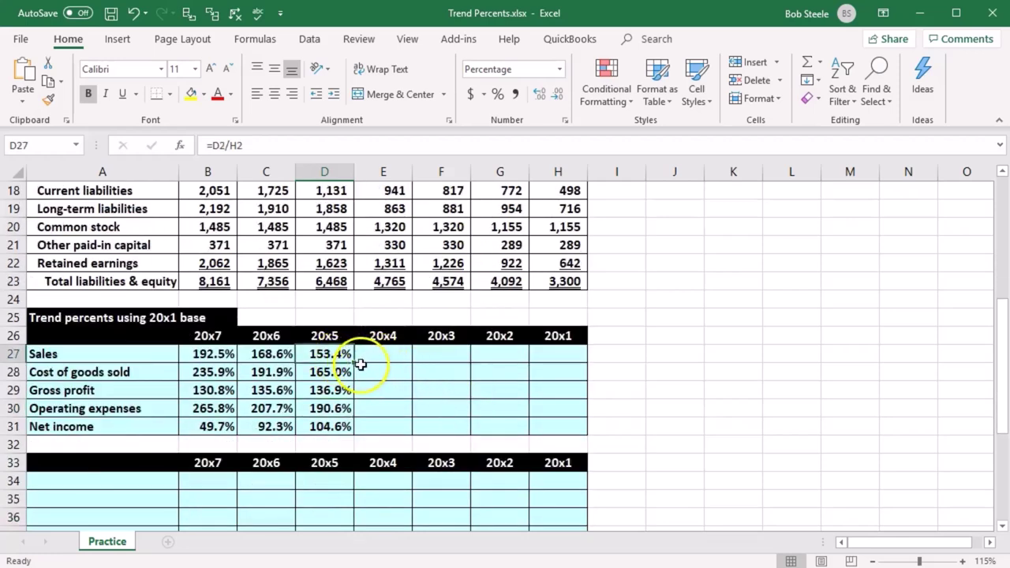
left_click_drag(355, 365, 386, 369)
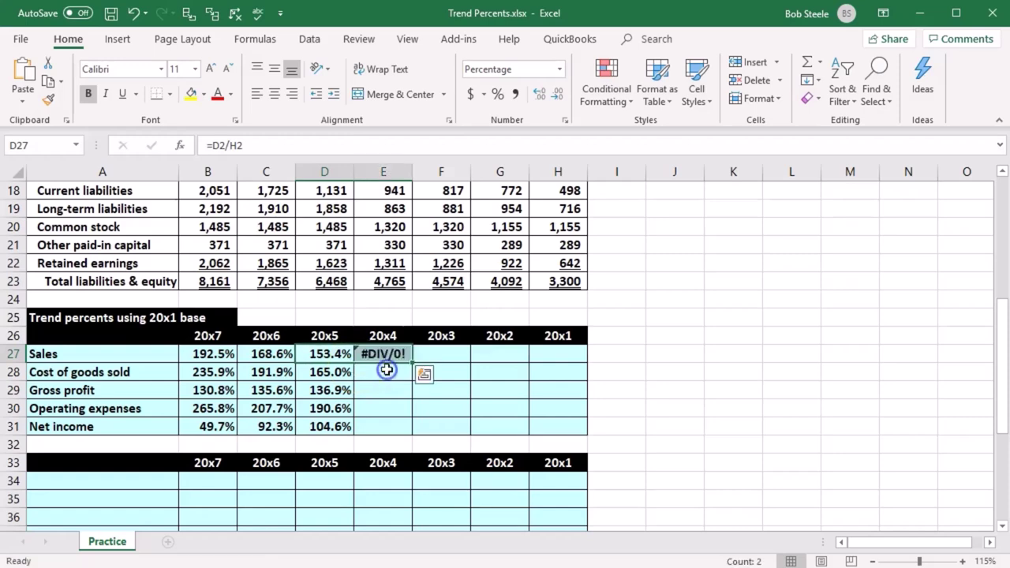
Step: Inspect the 20x4 Sales formula in E27 and the source cells it references
double_click(387, 354)
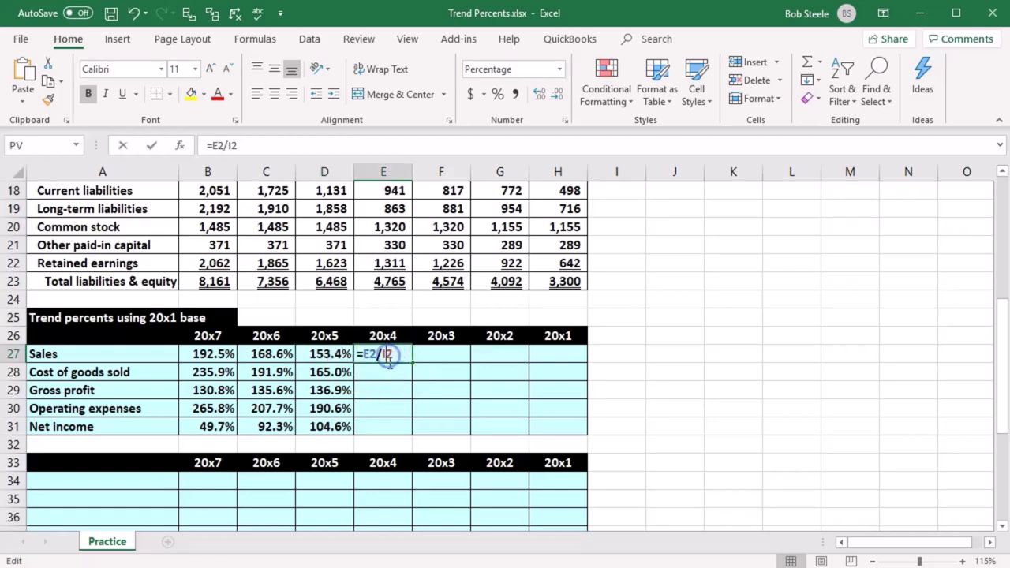
scroll(395, 410, "up", 6)
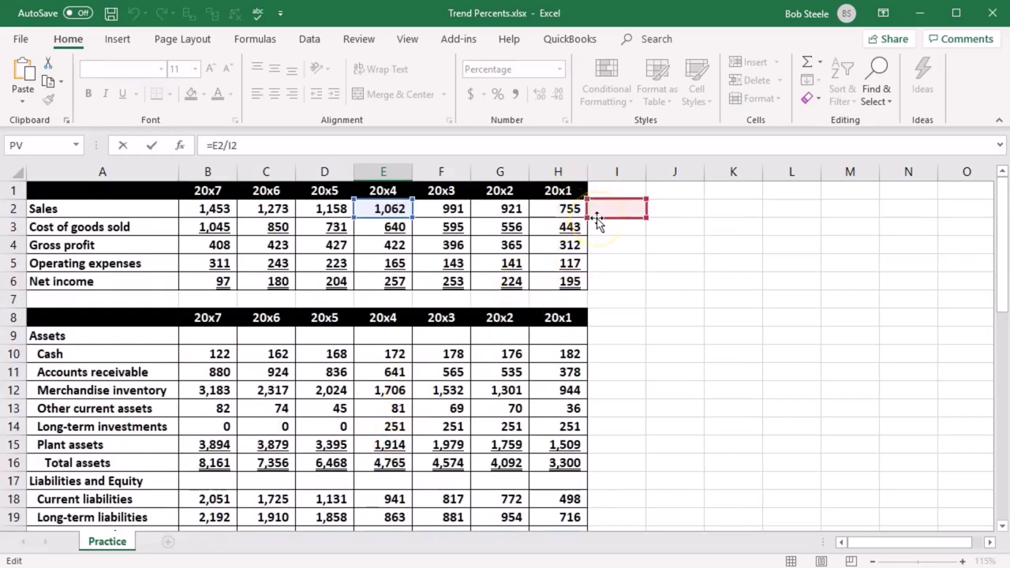
key("Return")
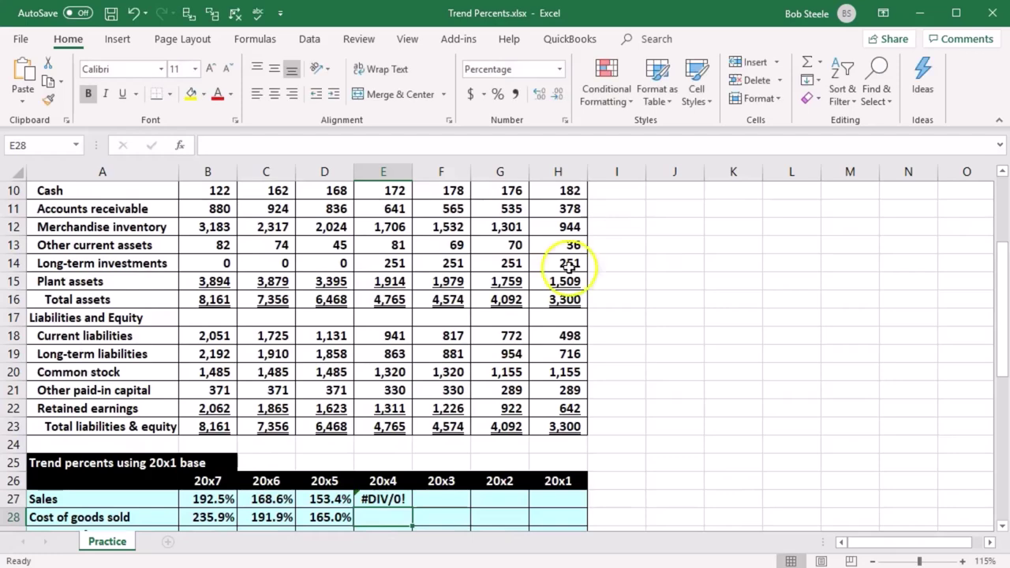
left_click(397, 499)
scroll(397, 498, "down", 2)
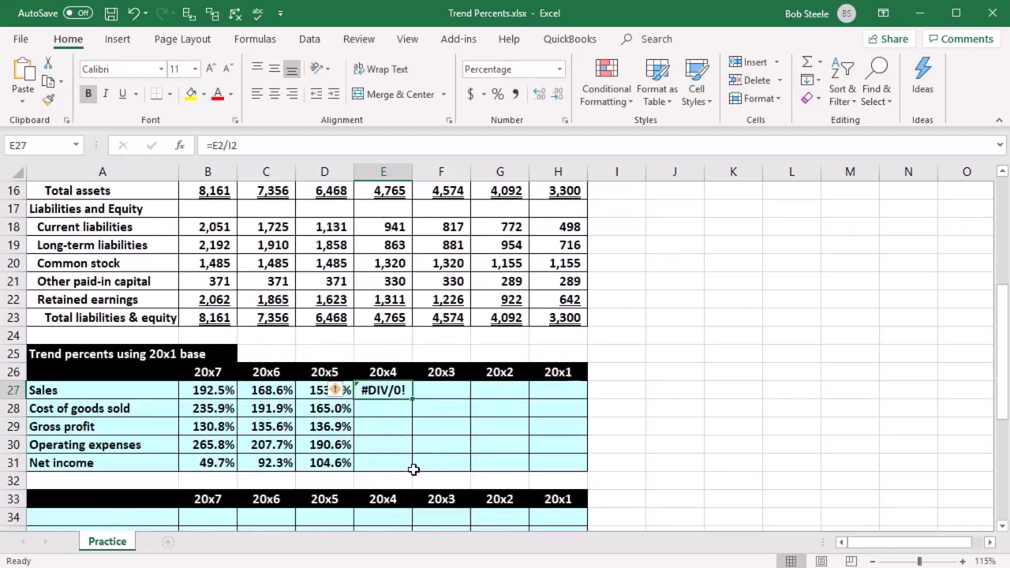
Step: Clear E27 and make the 20x1 reference absolute in the 20x5 Sales formula in D27, giving =D2/$H$2
key("Delete")
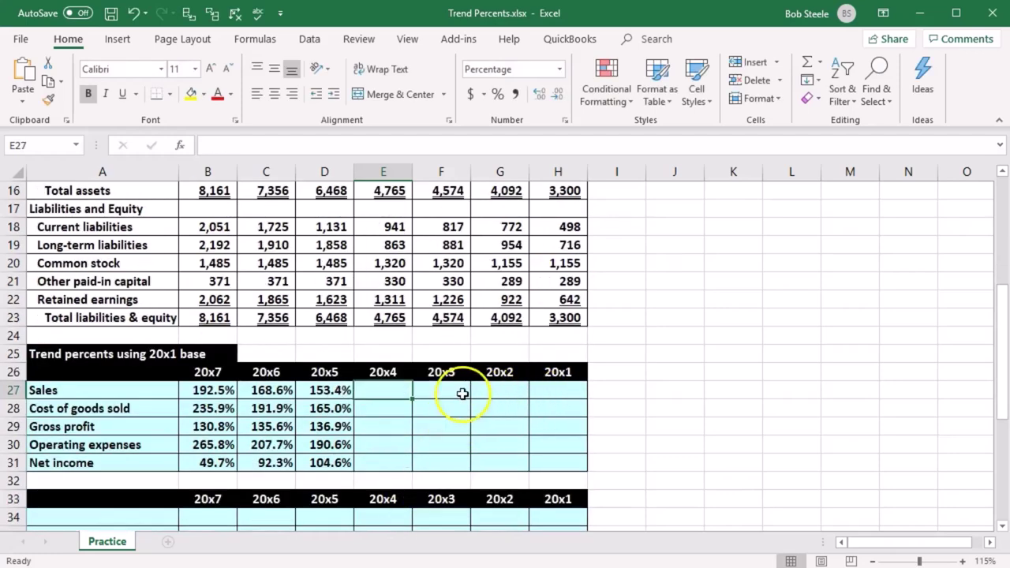
double_click(340, 389)
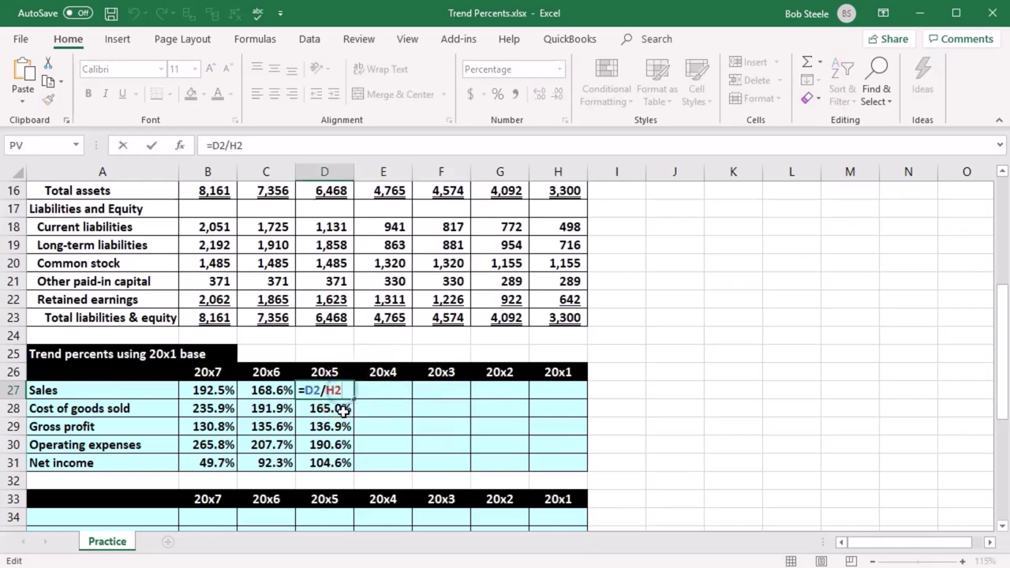
scroll(348, 413, "up", 5)
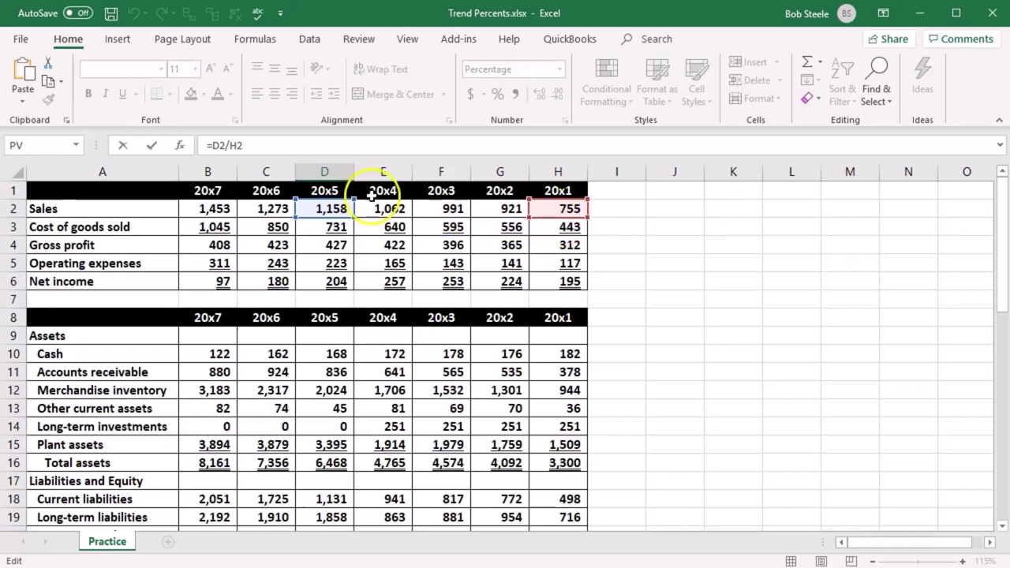
left_click(235, 147)
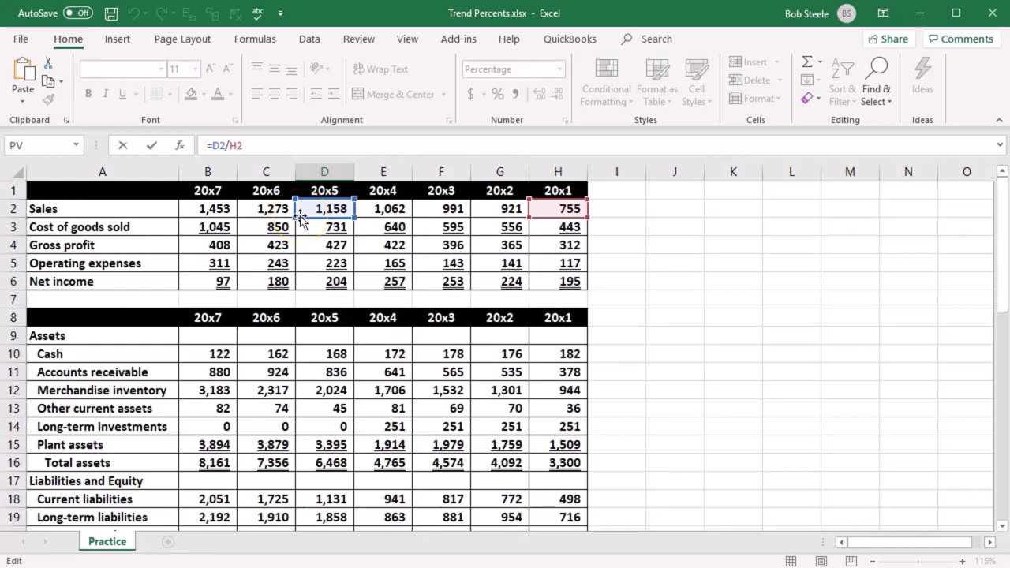
key("F4")
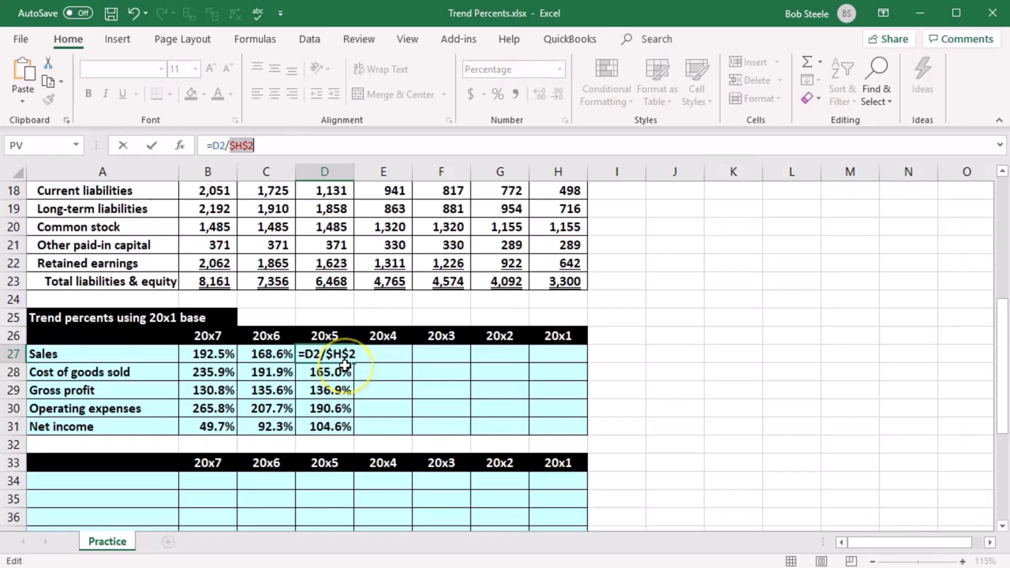
key("Return")
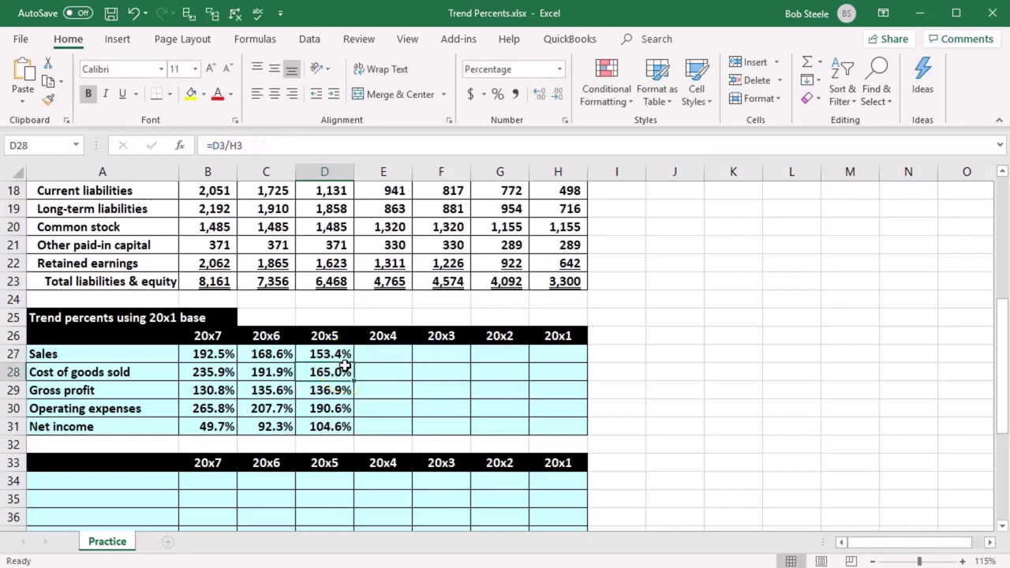
Step: Fill the 20x5 Sales formula from D27 across through the 20x1 column in H27
left_click(342, 355)
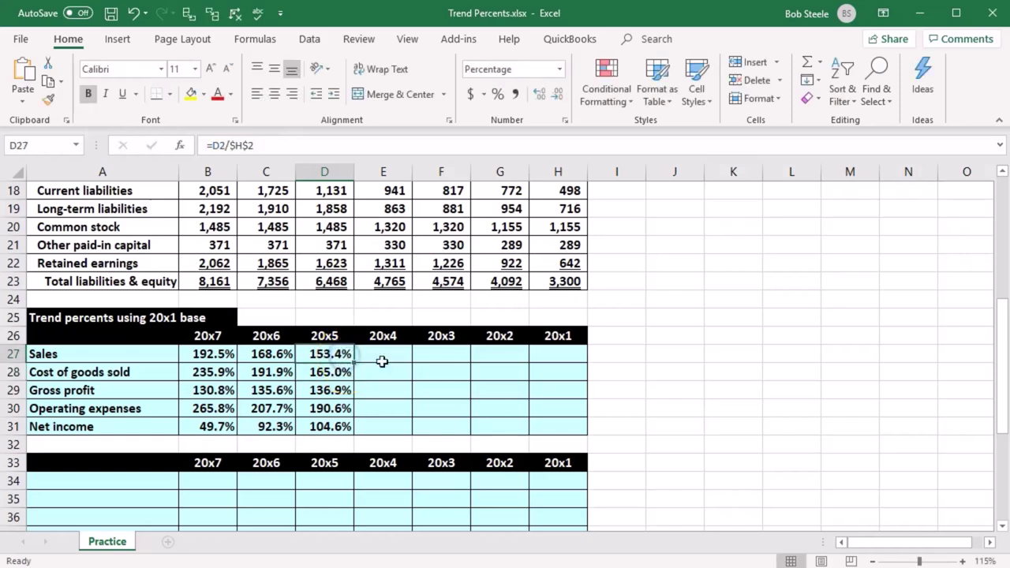
left_click_drag(355, 363, 564, 360)
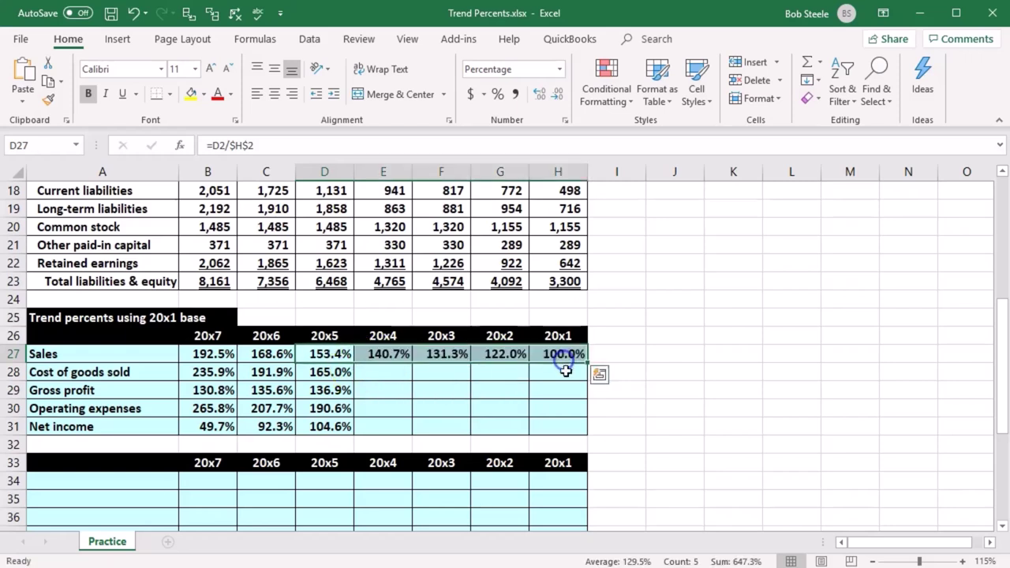
Step: Check which source cells the Sales trend formulas in F27, G27 and D27 reference
double_click(452, 353)
scroll(452, 394, "up", 6)
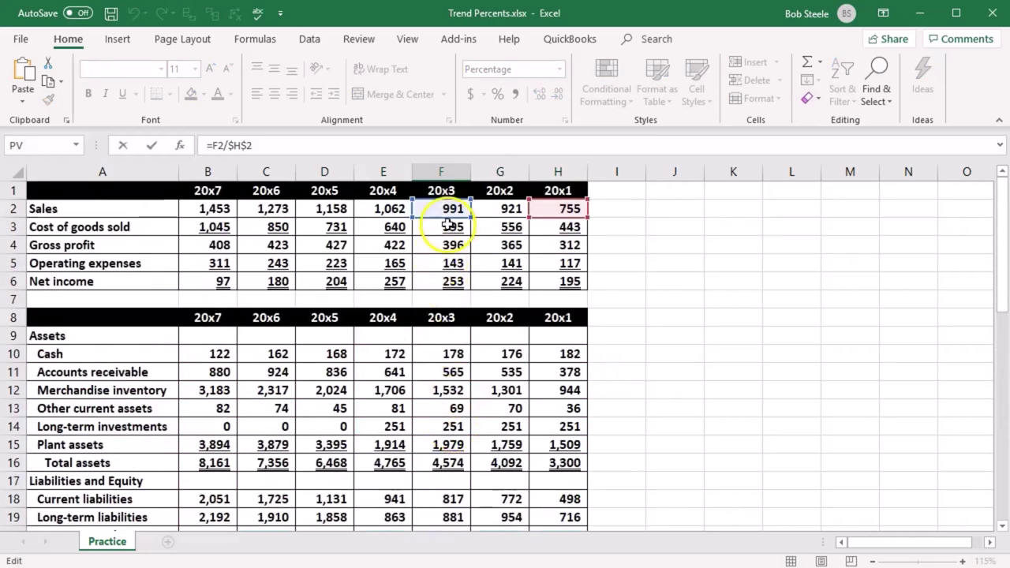
key("Return")
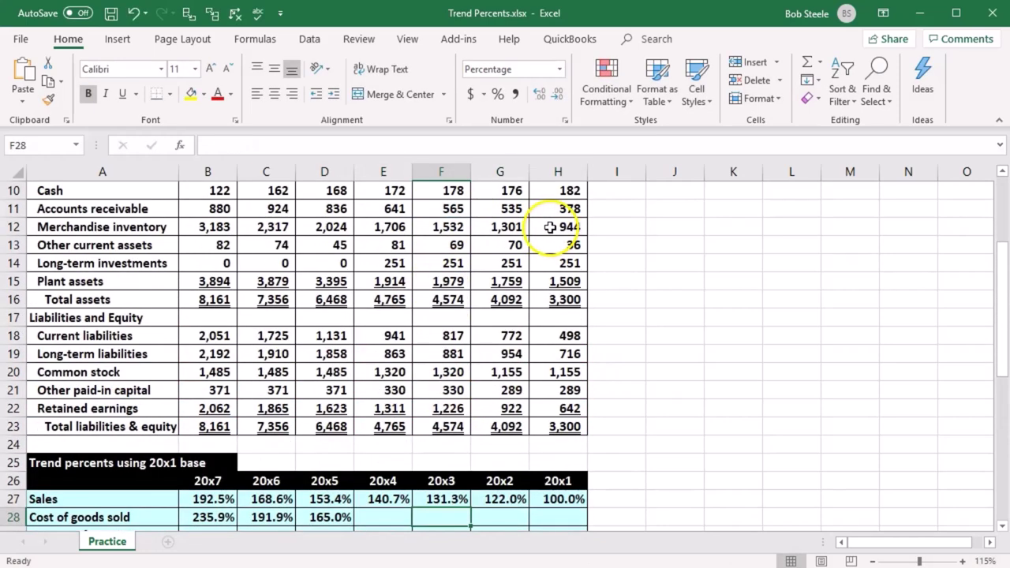
double_click(509, 500)
scroll(507, 493, "up", 3)
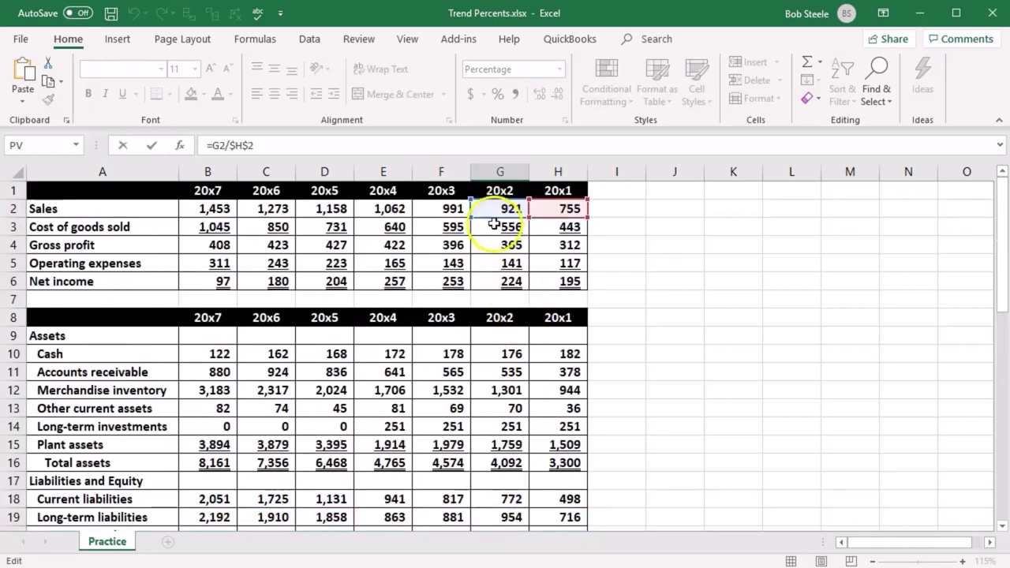
key("Return")
scroll(548, 266, "down", 2)
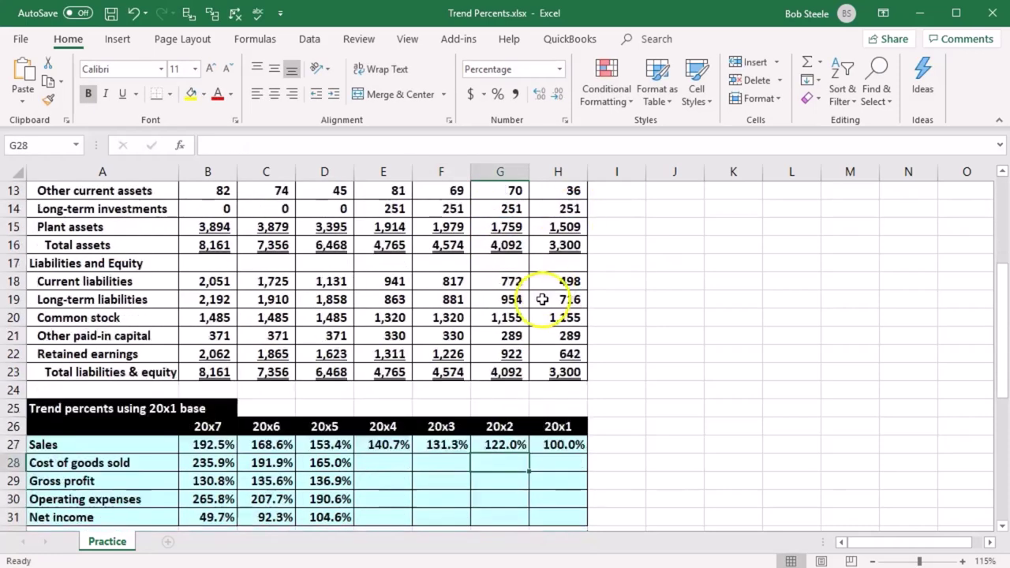
left_click(331, 390)
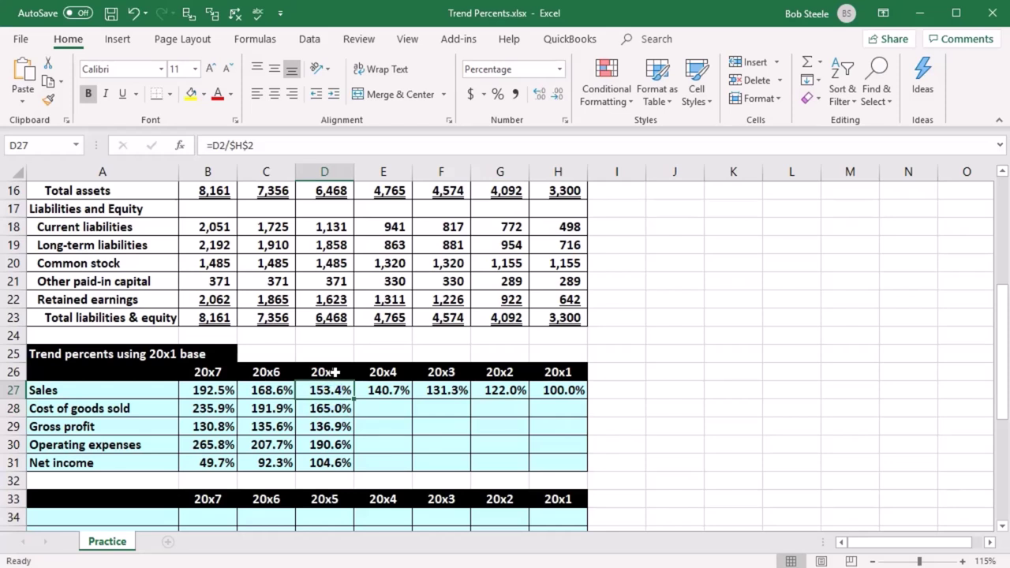
double_click(324, 388)
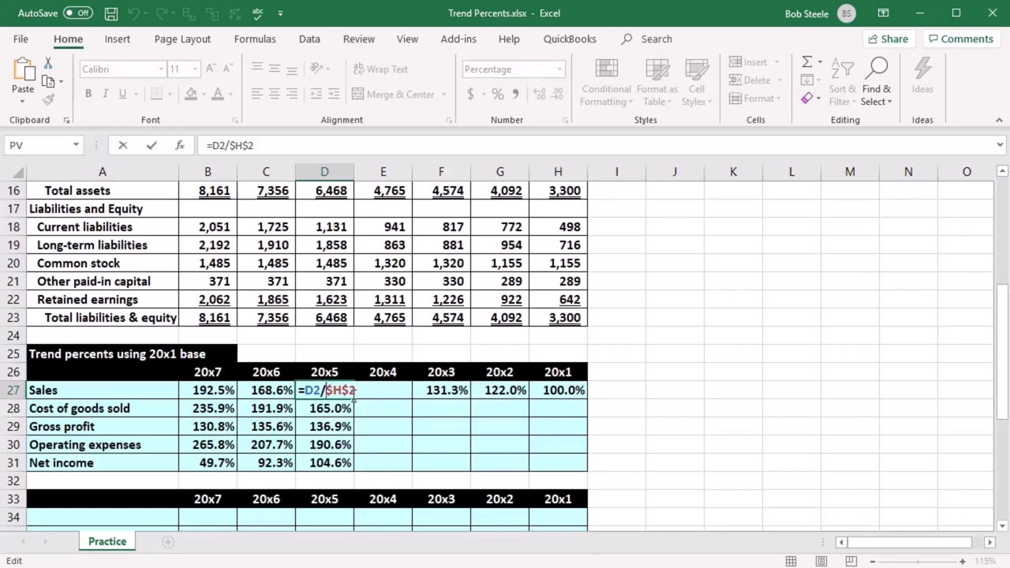
key("Return")
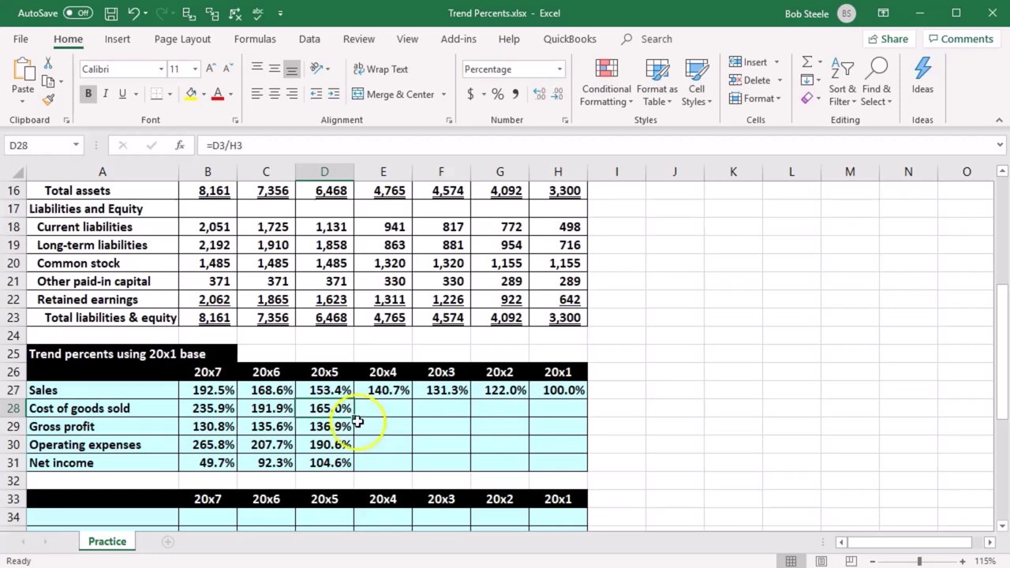
Step: Change the 20x5 Cost of goods sold formula in D28 to =D3/$H$3 and fill it across through H28
left_click(338, 410)
double_click(336, 409)
scroll(354, 447, "up", 5)
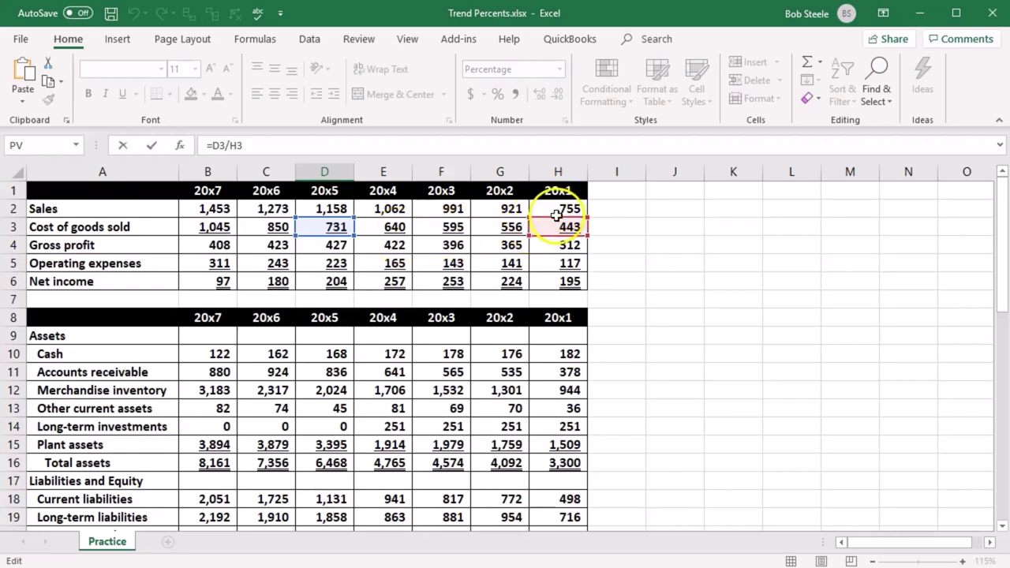
scroll(473, 423, "down", 3)
scroll(473, 424, "down", 2)
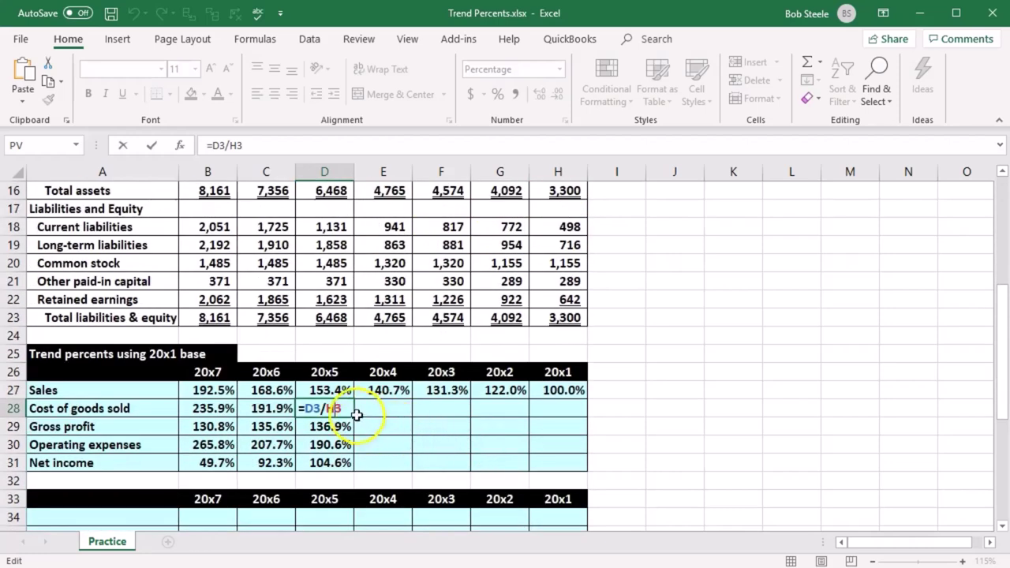
key("F4")
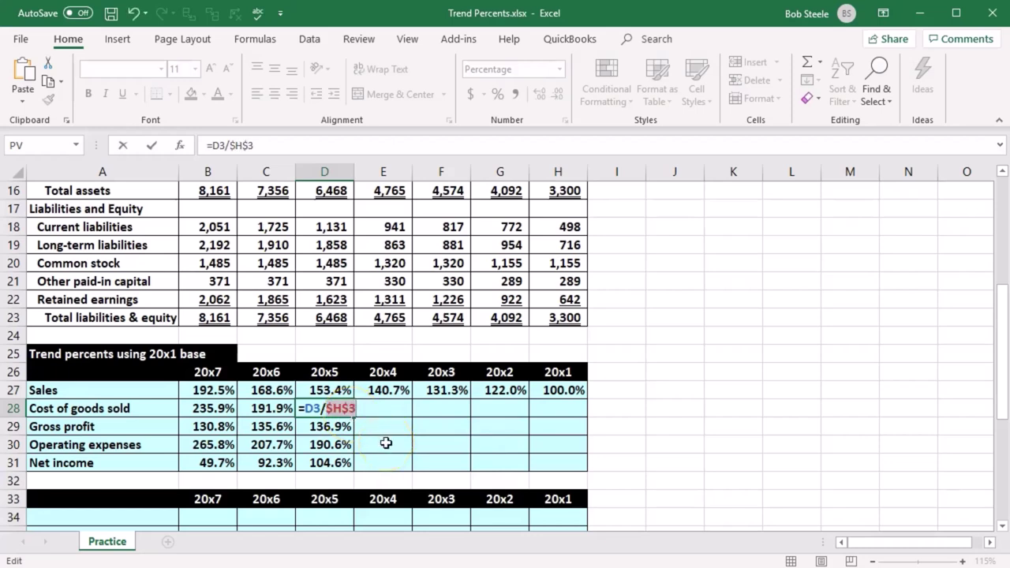
key("Return")
left_click(344, 409)
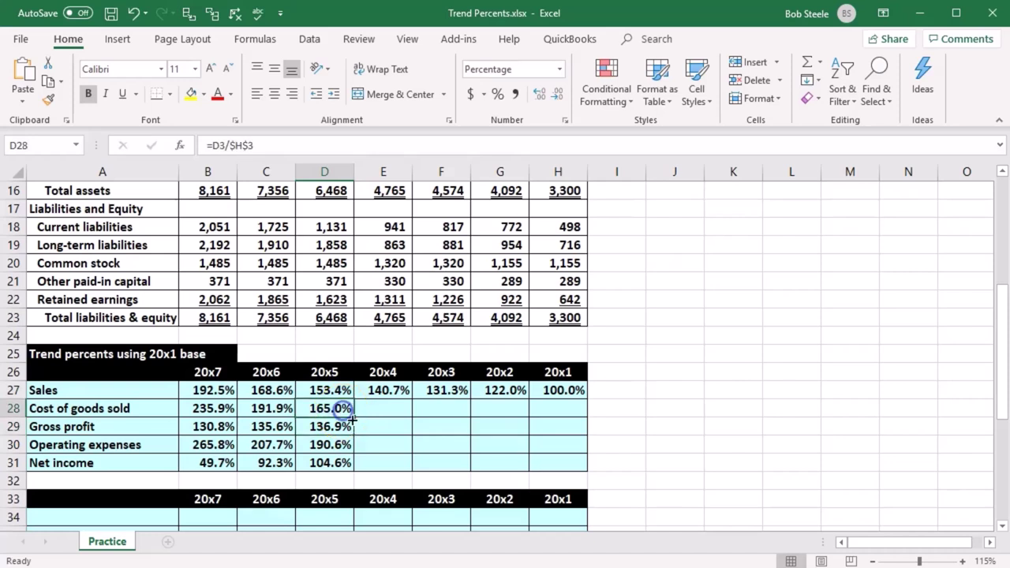
left_click_drag(353, 421, 566, 418)
left_click(557, 439)
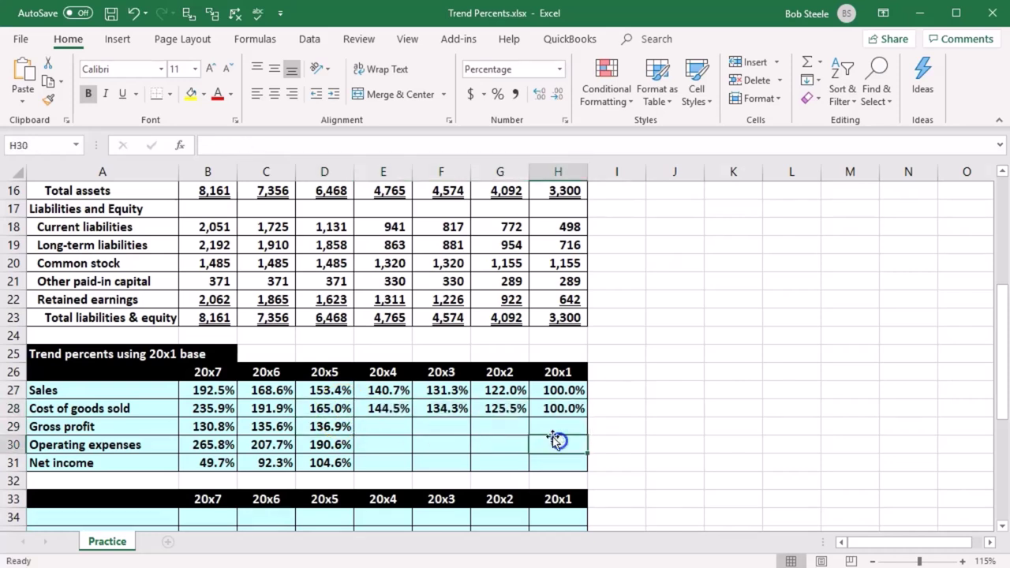
Step: Check which source cells the filled 20x3 Cost of goods sold formula in F28 references
double_click(444, 408)
scroll(460, 444, "up", 4)
scroll(459, 444, "up", 1)
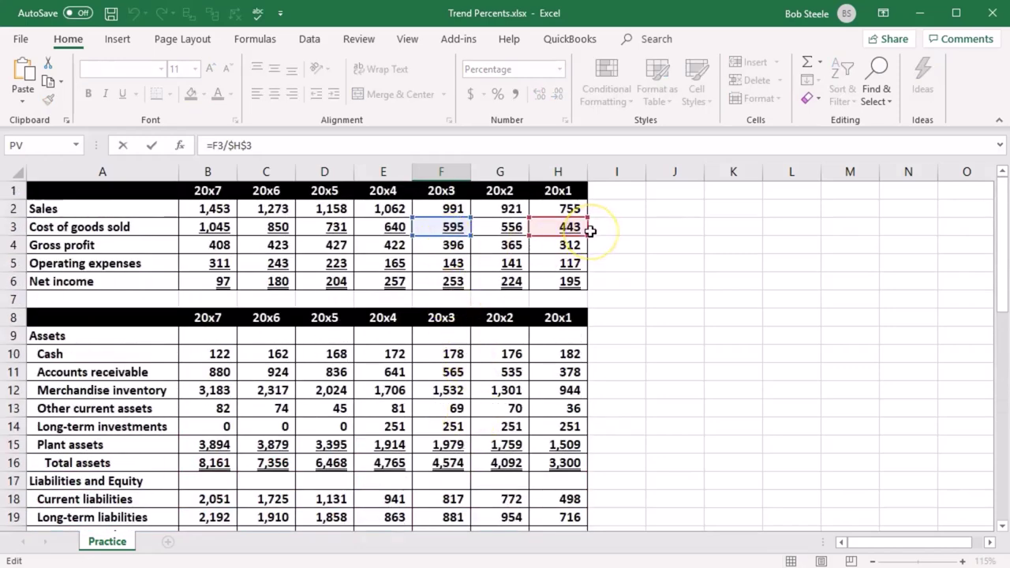
key("Return")
scroll(598, 225, "down", 2)
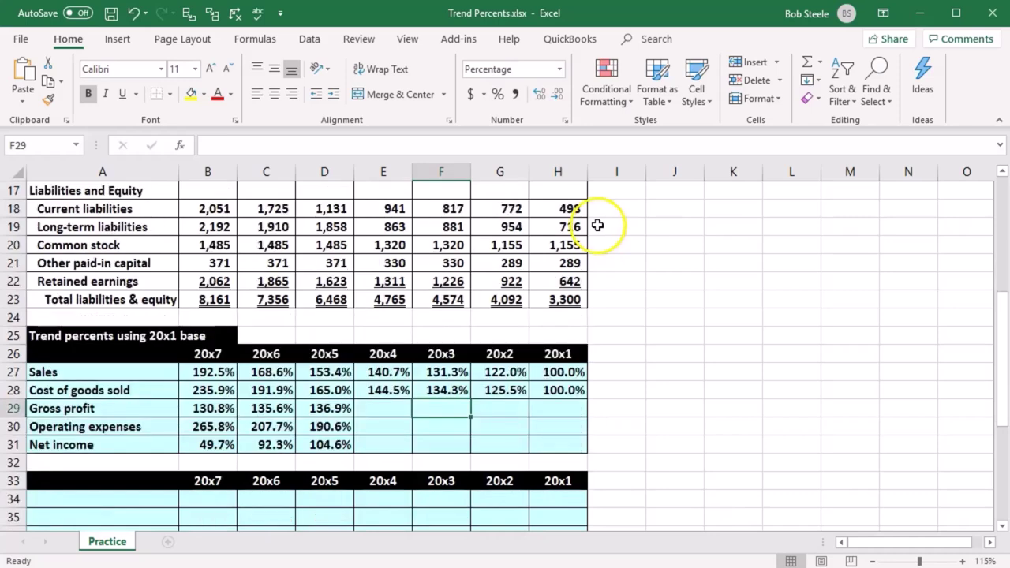
Step: Change the 20x5 Gross profit formula in D29 to =D4/$H$4 and fill it across through H29
left_click(345, 410)
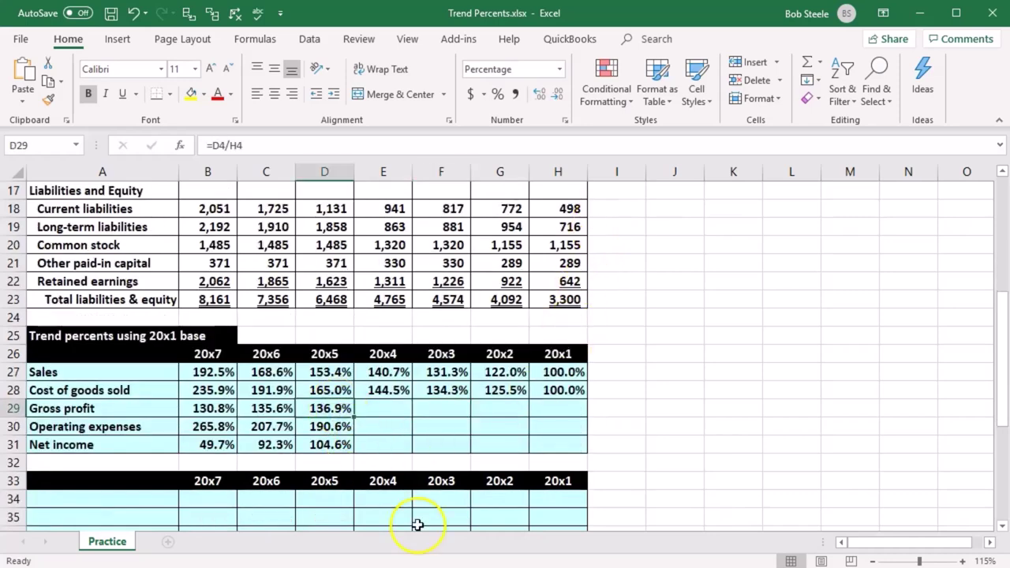
double_click(335, 409)
scroll(331, 379, "up", 5)
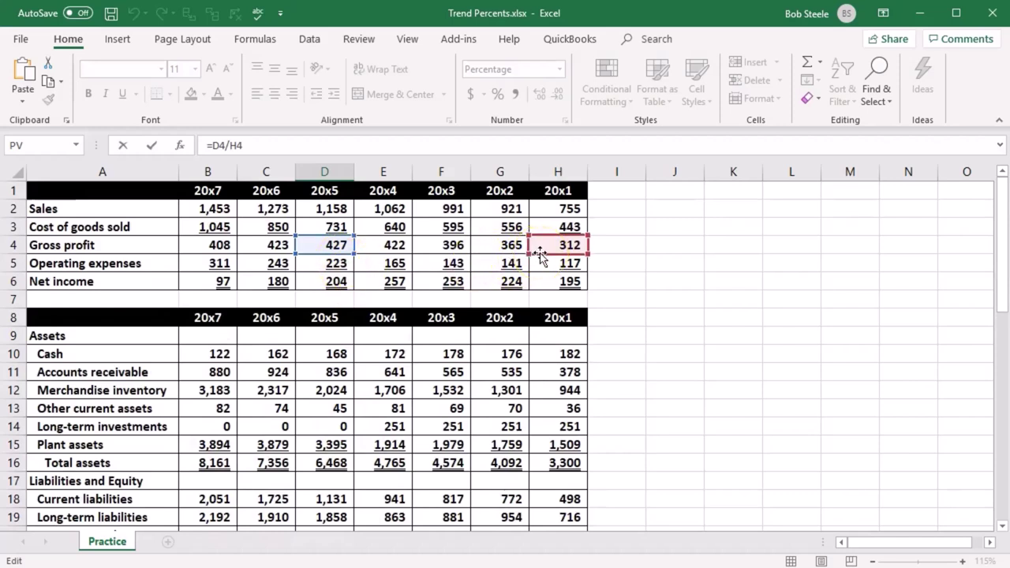
left_click(238, 146)
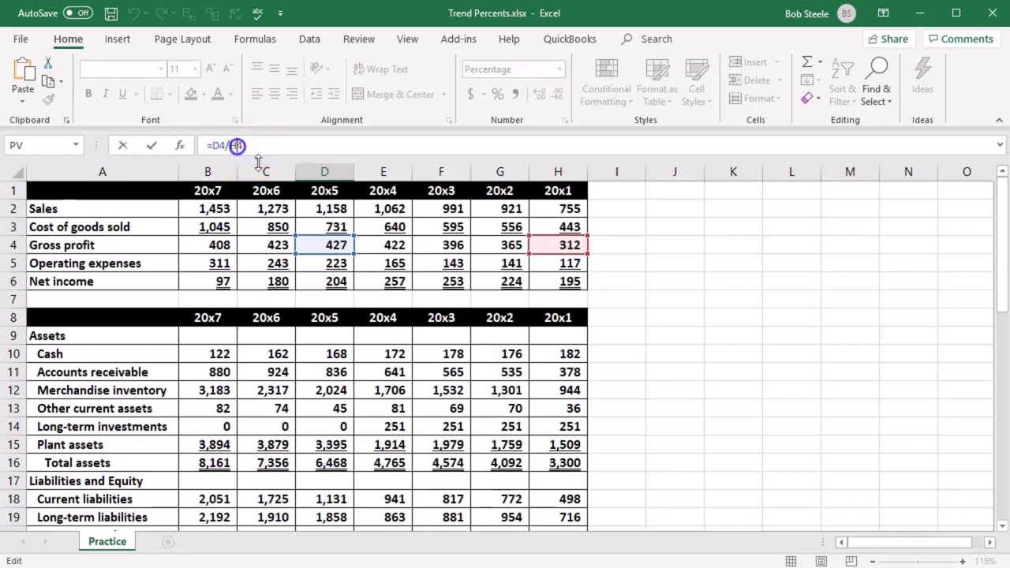
key("F8")
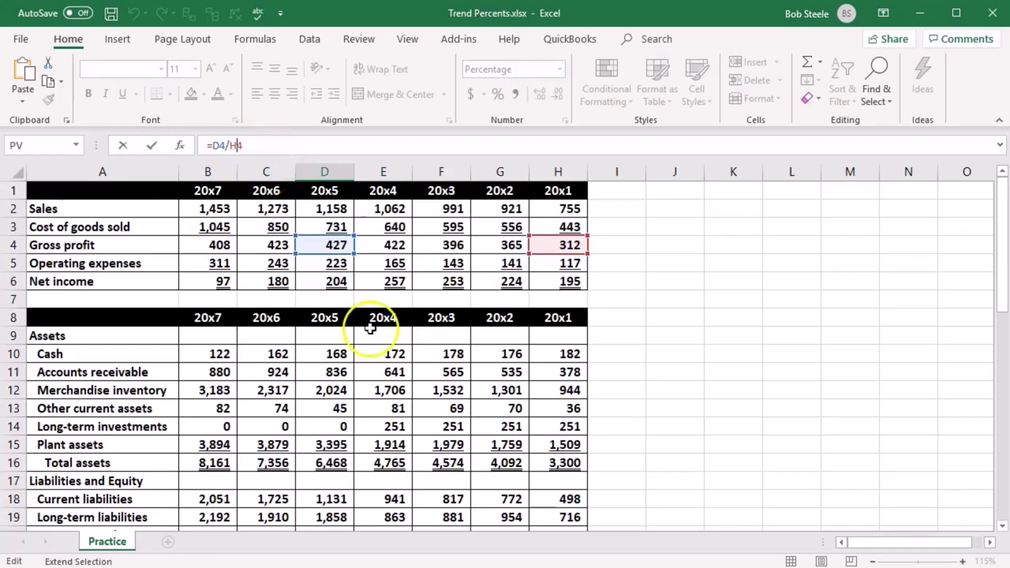
scroll(370, 328, "down", 5)
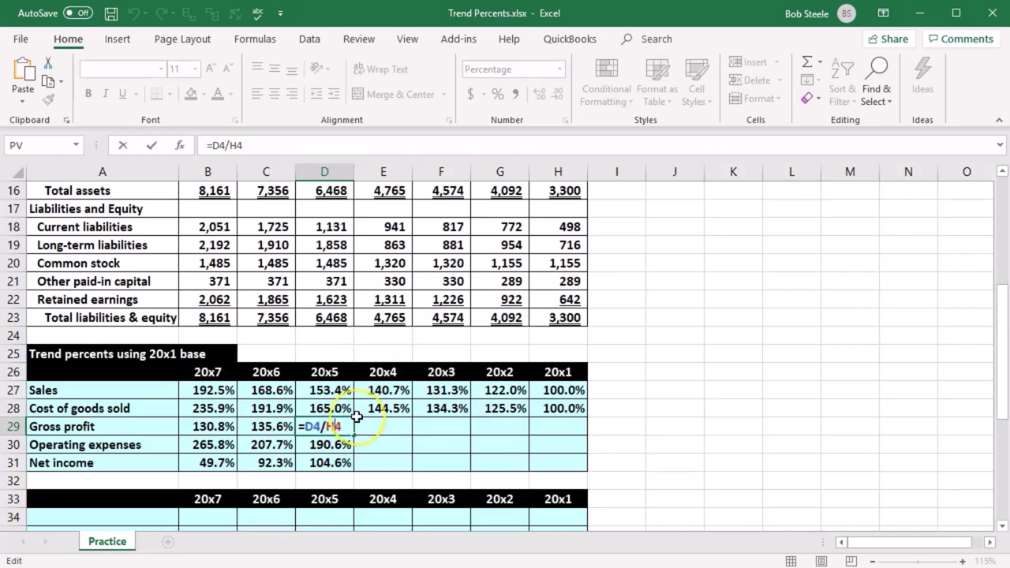
key("F4")
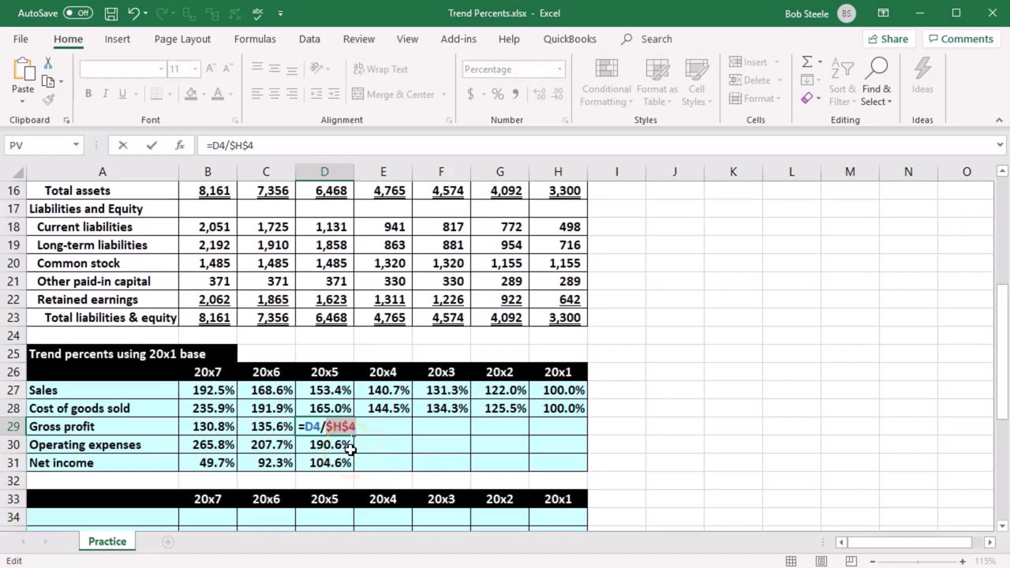
key("Return")
left_click(349, 427)
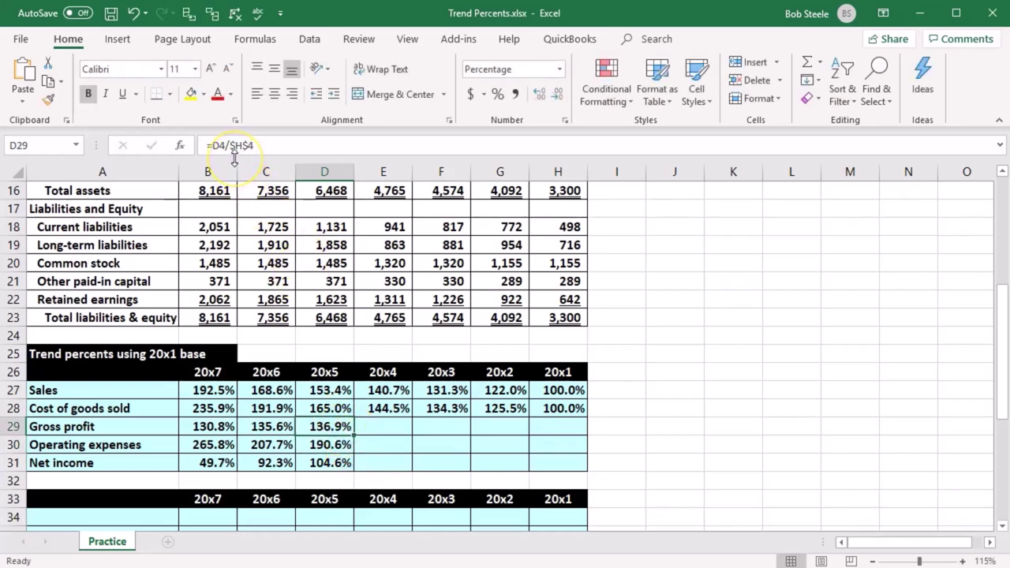
left_click_drag(355, 435, 586, 437)
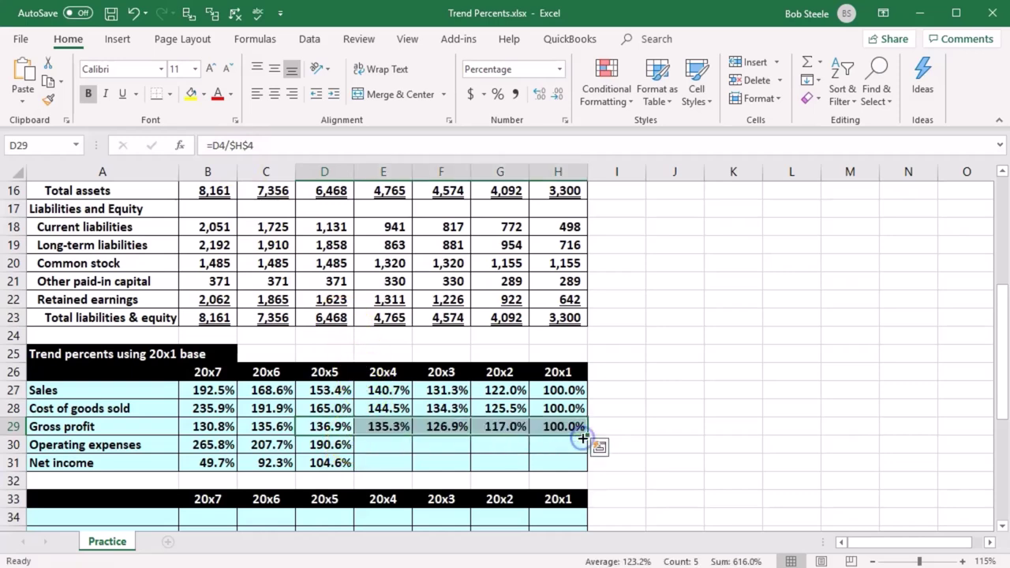
Step: Check which source cells the filled 20x2 Gross profit formula in G29 references
double_click(494, 429)
scroll(501, 442, "up", 5)
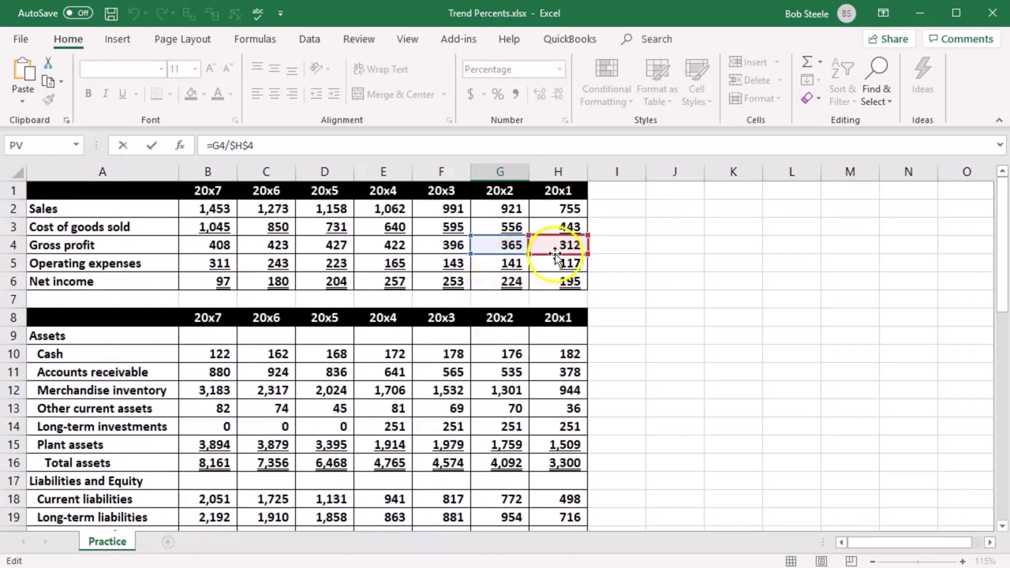
key("Escape")
scroll(557, 254, "down", 6)
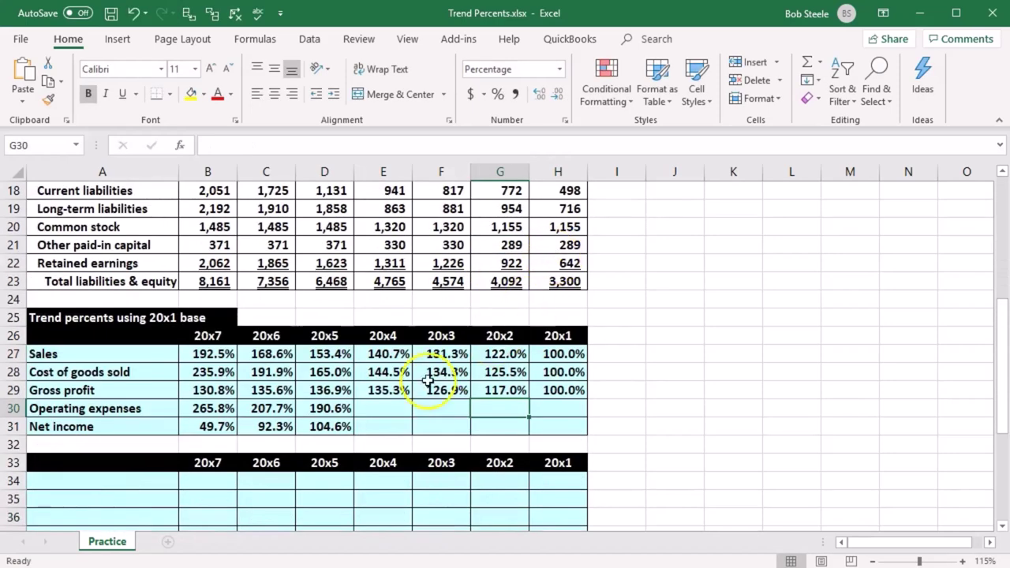
Step: Change the 20x5 Operating expenses formula in D30 to =D5/$H$5 and fill it across through H30
double_click(312, 408)
scroll(361, 463, "up", 6)
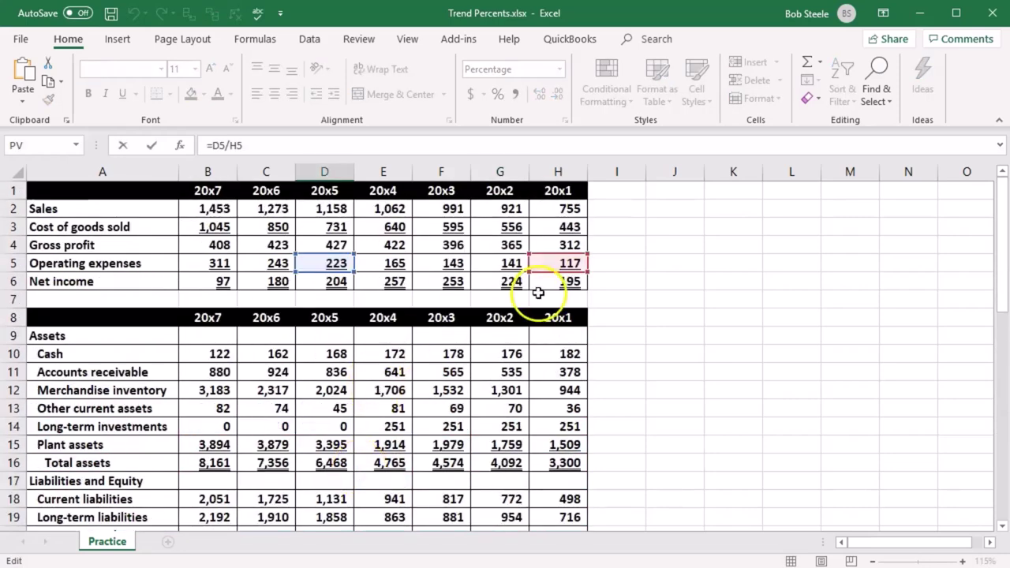
left_click(234, 145)
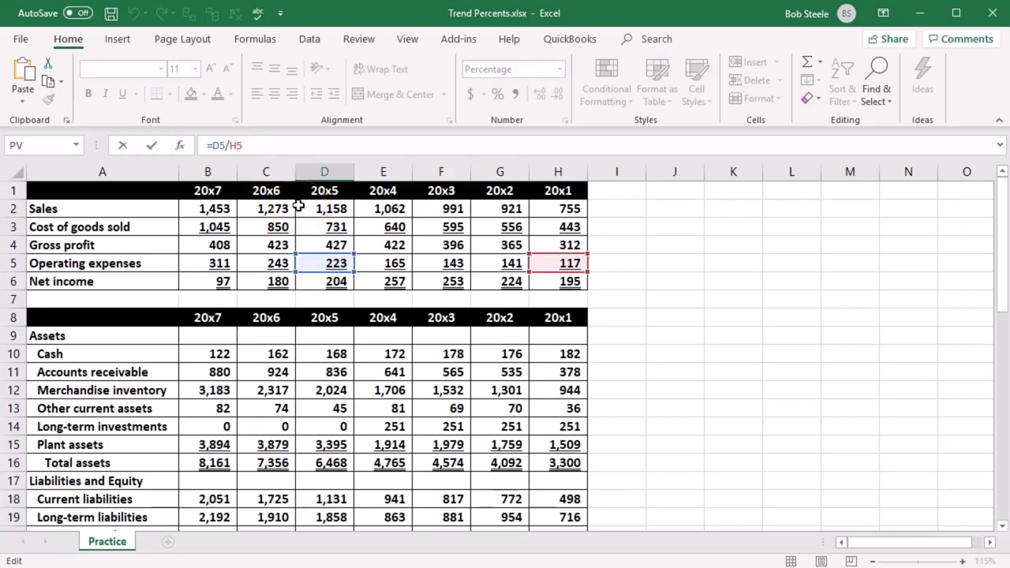
key("F4")
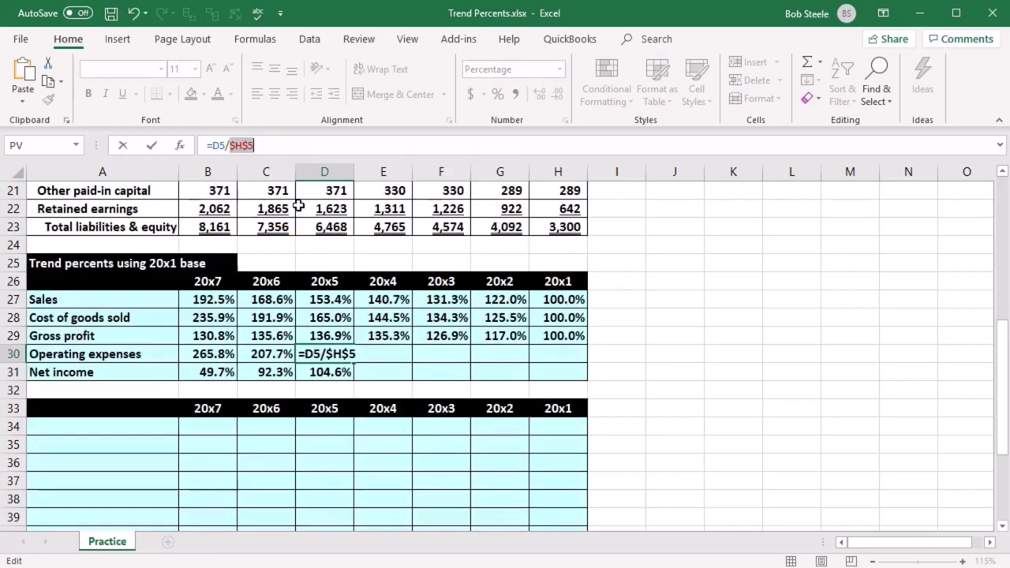
key("Return")
left_click(332, 356)
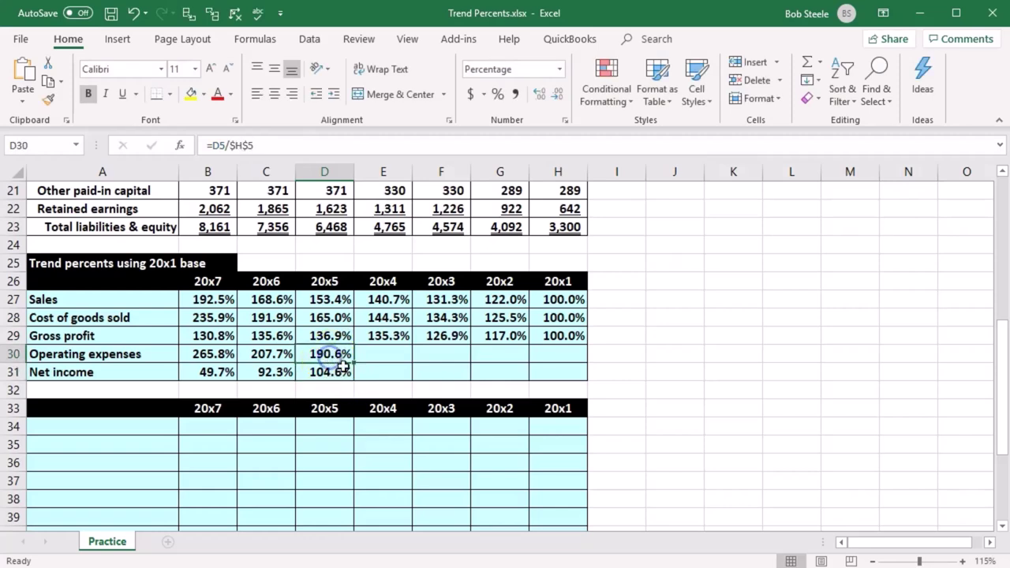
left_click_drag(355, 363, 571, 370)
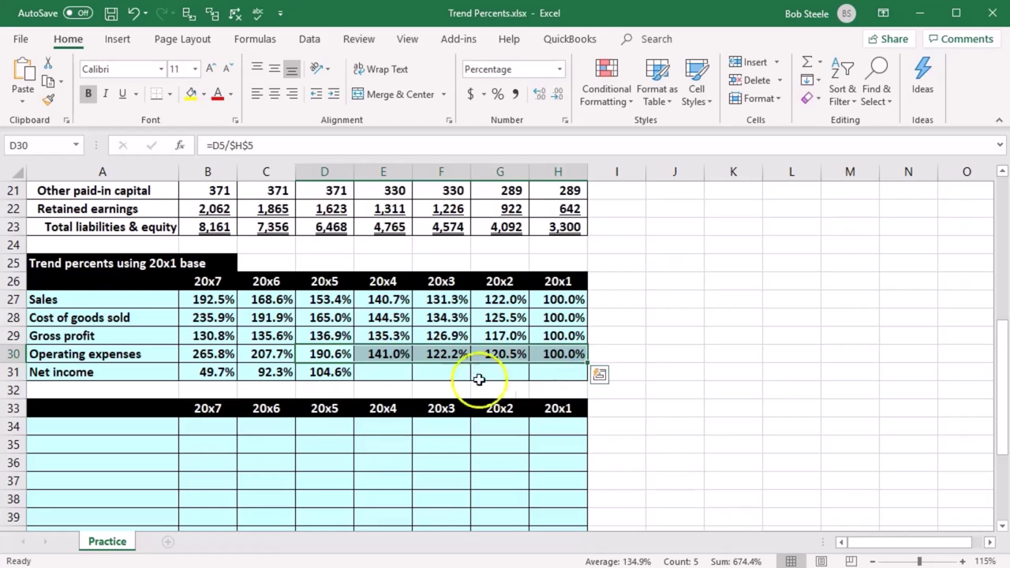
Step: Change the 20x5 Net income formula in D31 to =D6/$H$6 and fill it across through H31
left_click(335, 372)
double_click(335, 372)
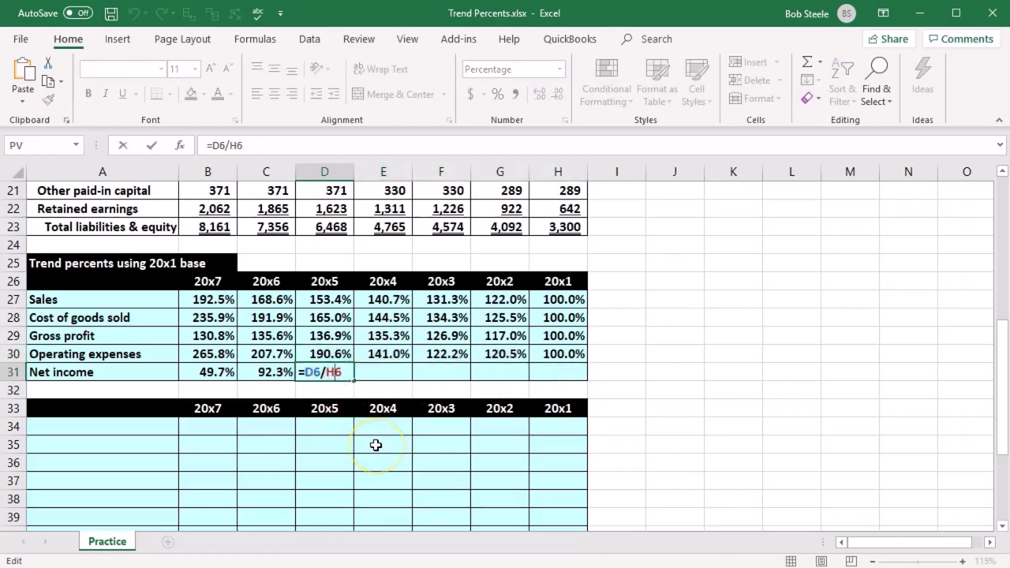
key("F4")
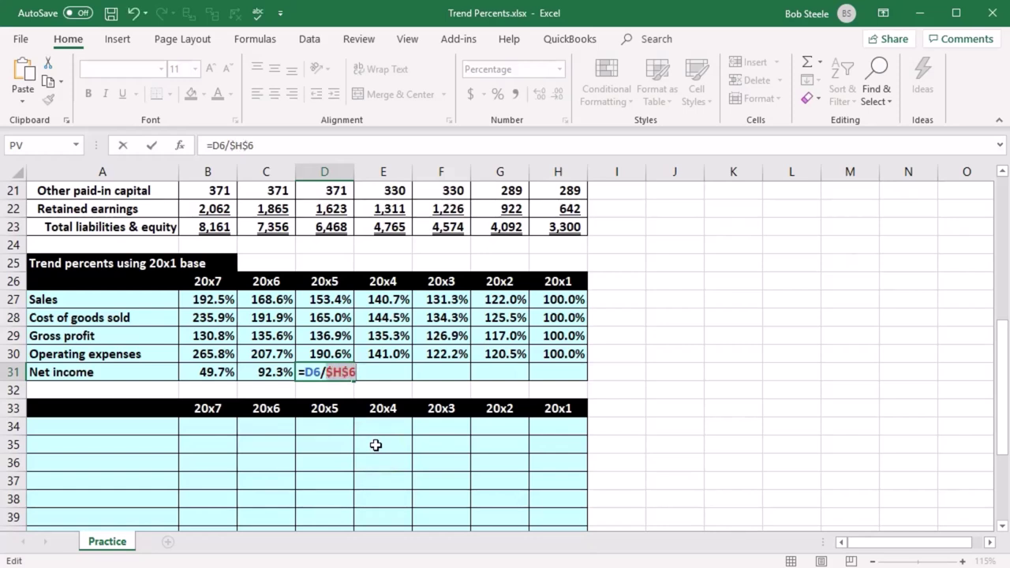
key("Return")
left_click(337, 372)
left_click_drag(353, 380, 571, 387)
left_click(550, 479)
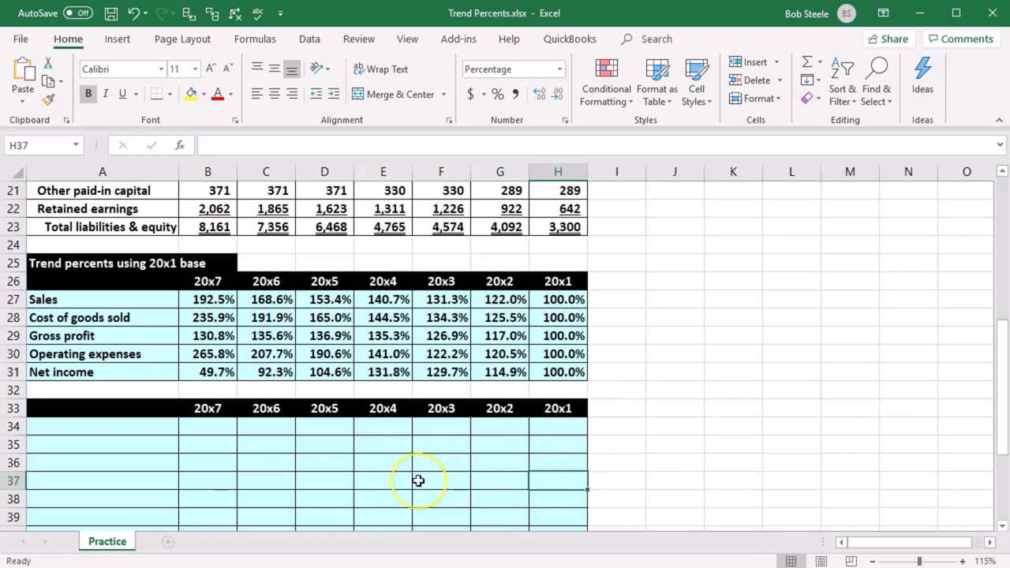
Step: Review the Sales trend percents and their formulas in row 27, from the 20x1 base year back to 20x7
left_click(332, 301)
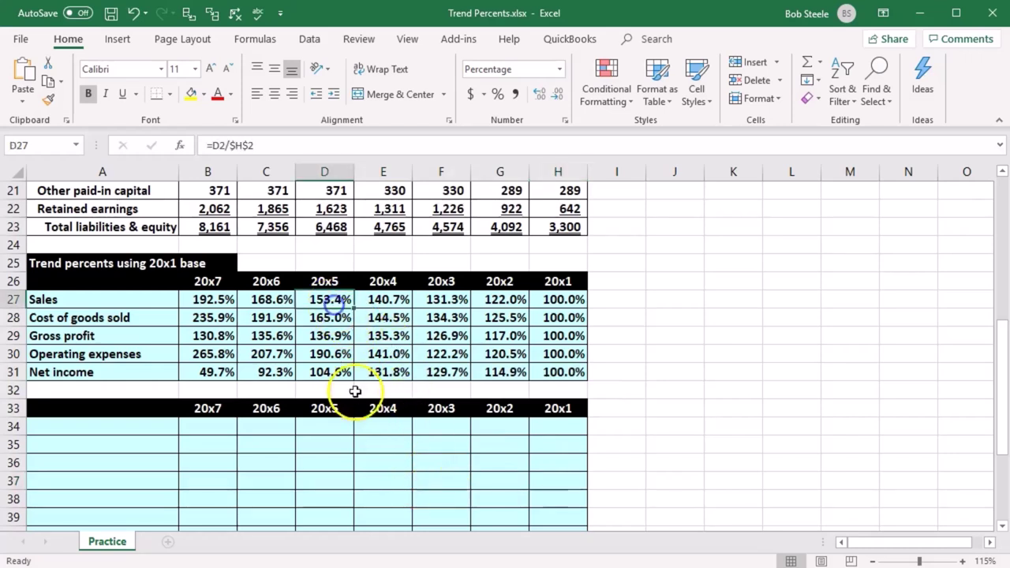
key("Right")
key("Right")
key("Right")
key("Right")
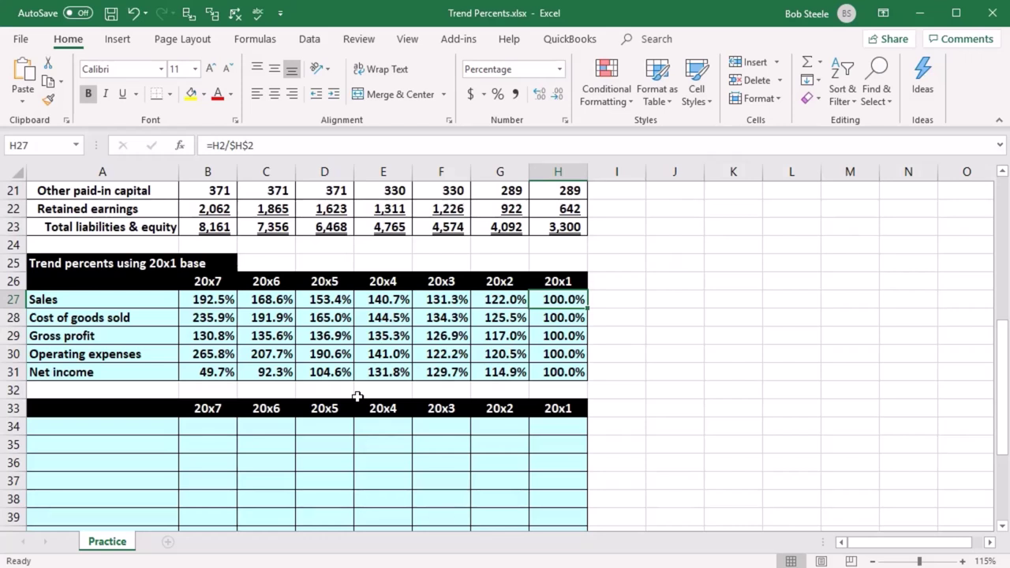
key("Left")
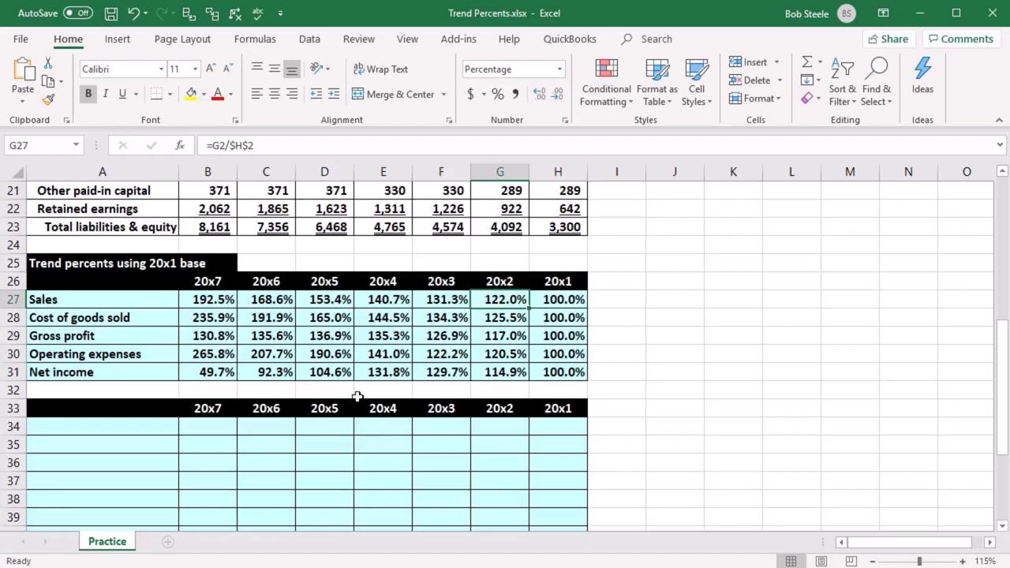
key("Right")
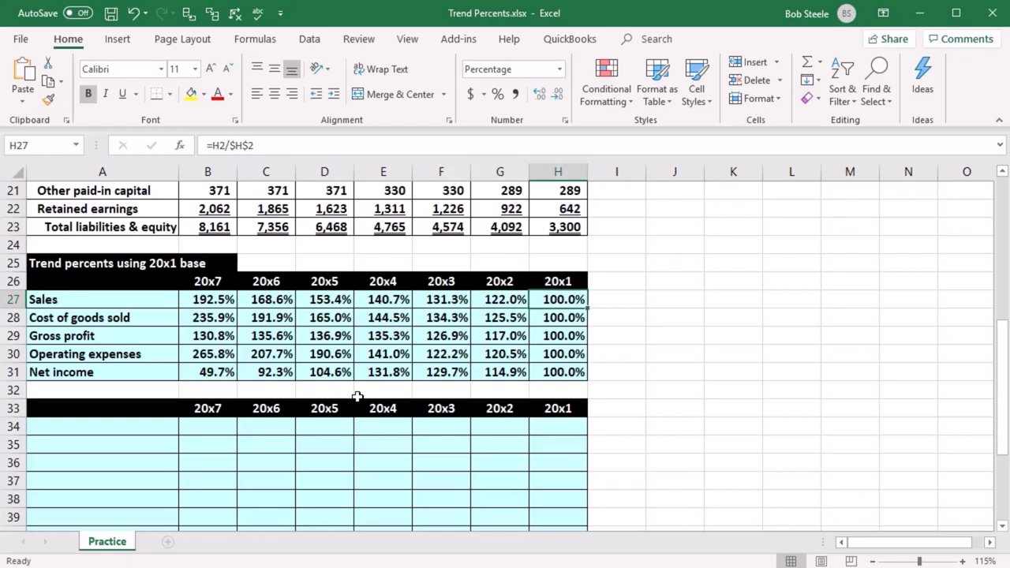
key("Left")
key("Left")
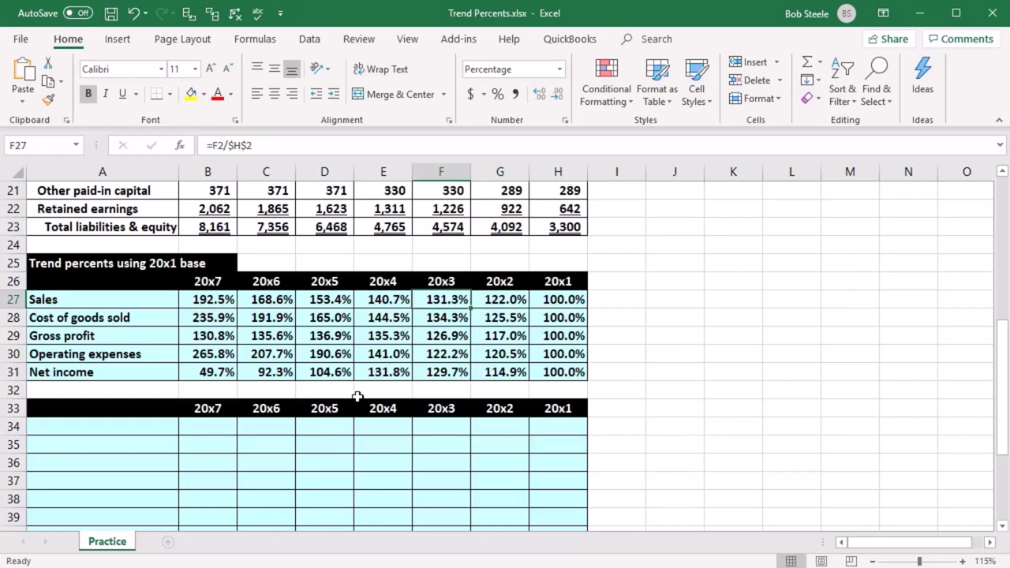
key("Left")
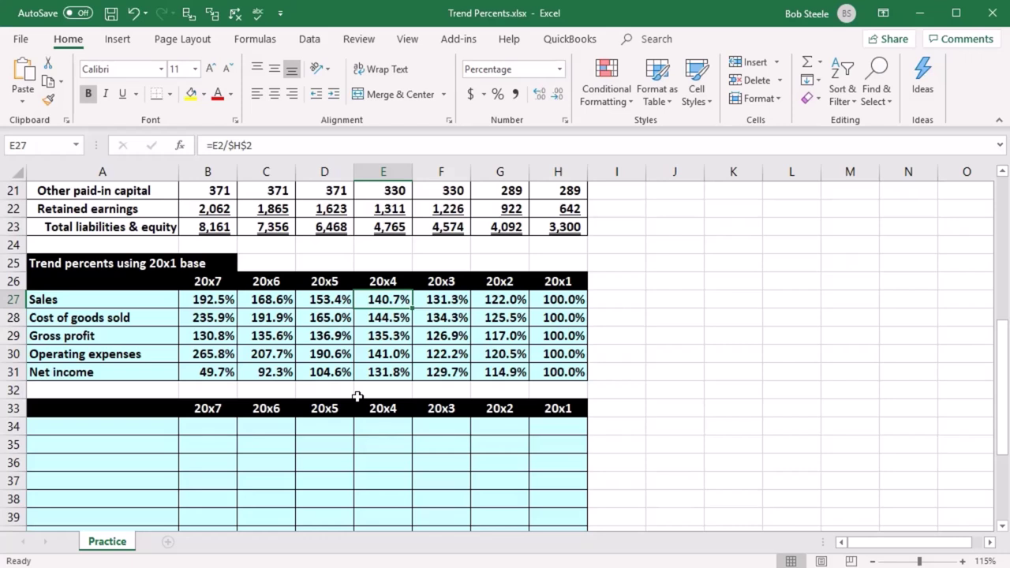
key("Left")
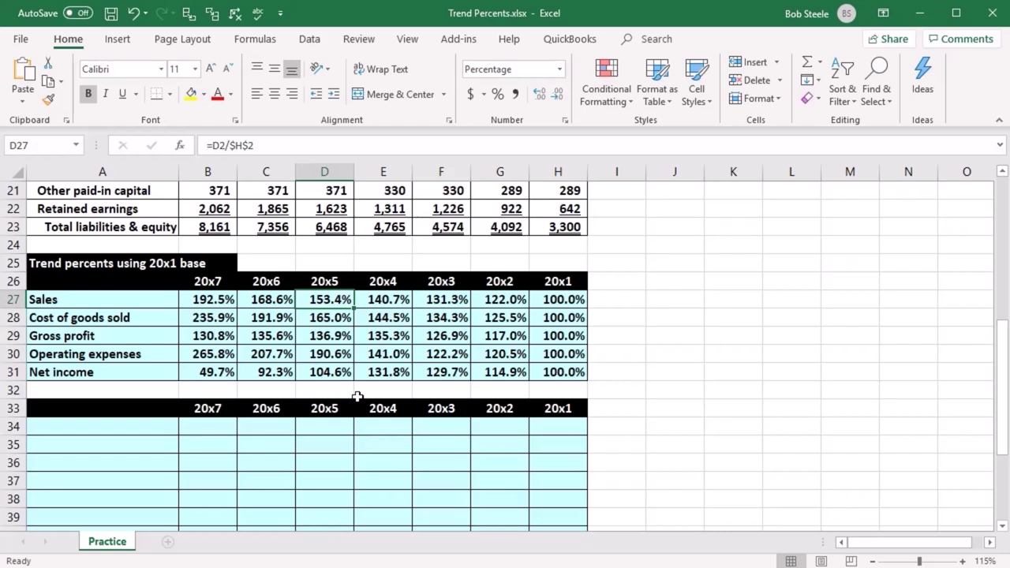
key("Left")
key("Left")
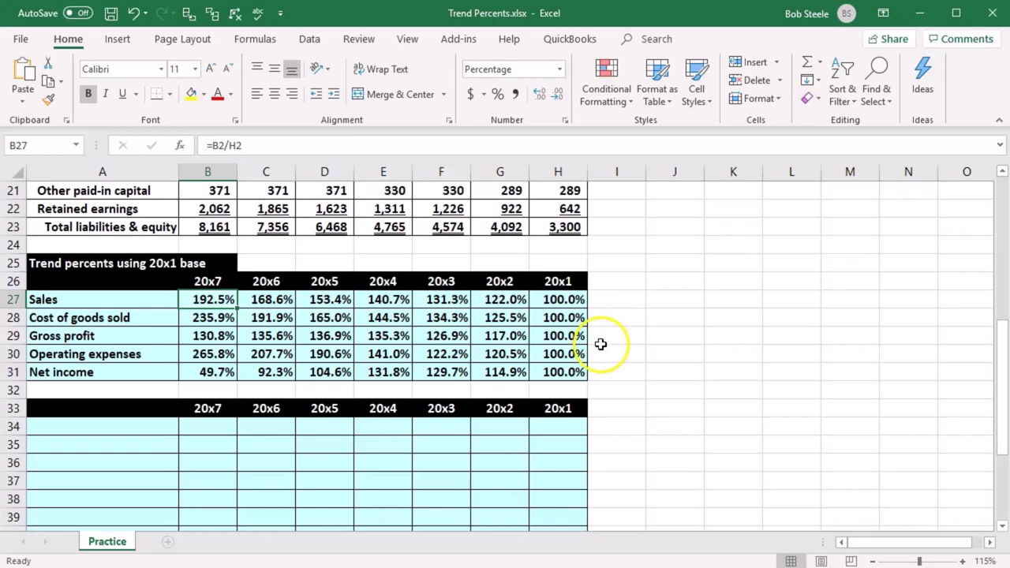
Step: Link the first row label of the empty balance sheet trend table, A34, to the Assets label with =A9
left_click(497, 469)
scroll(498, 471, "down", 1)
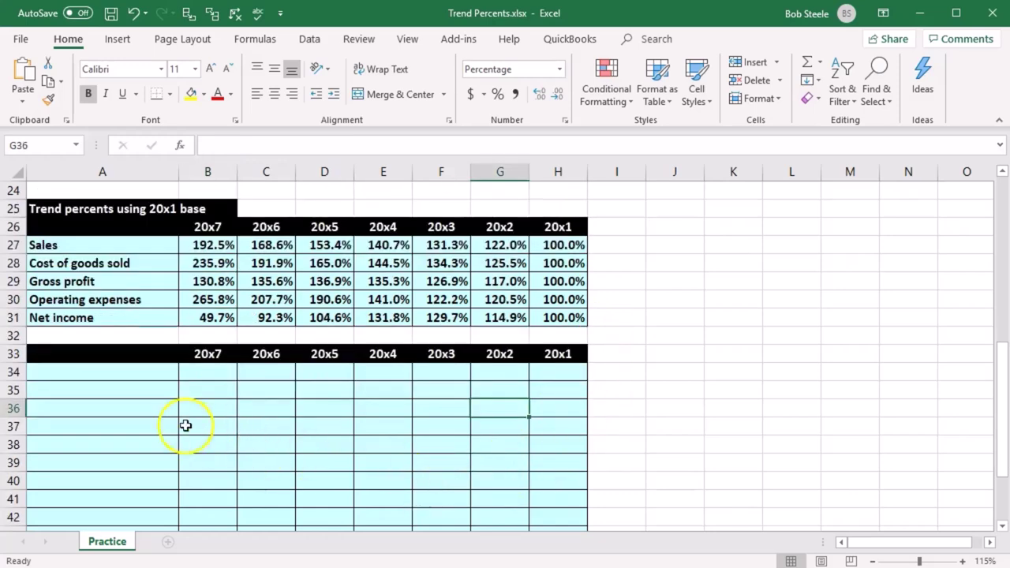
left_click(124, 374)
scroll(282, 435, "down", 1)
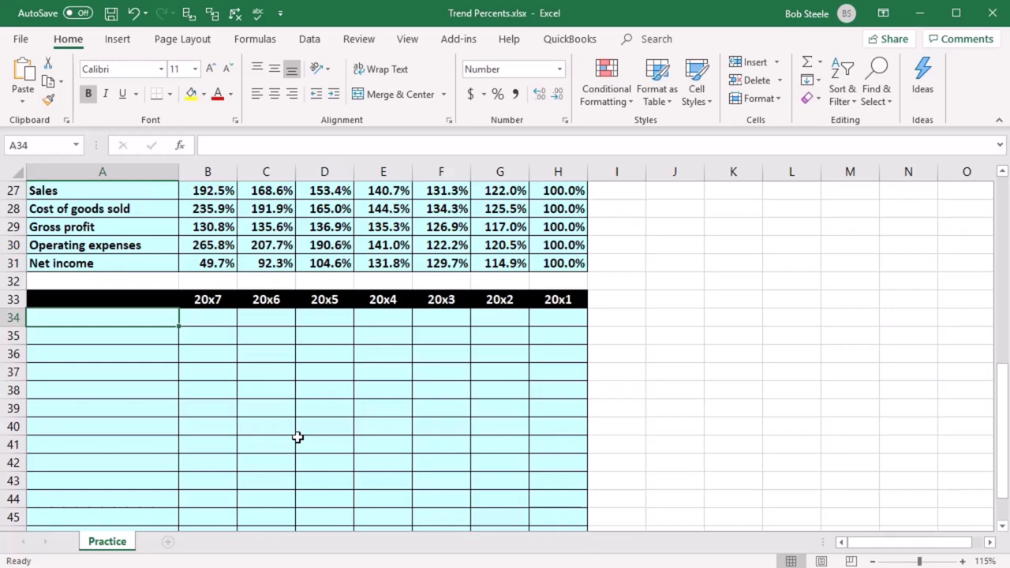
type("=")
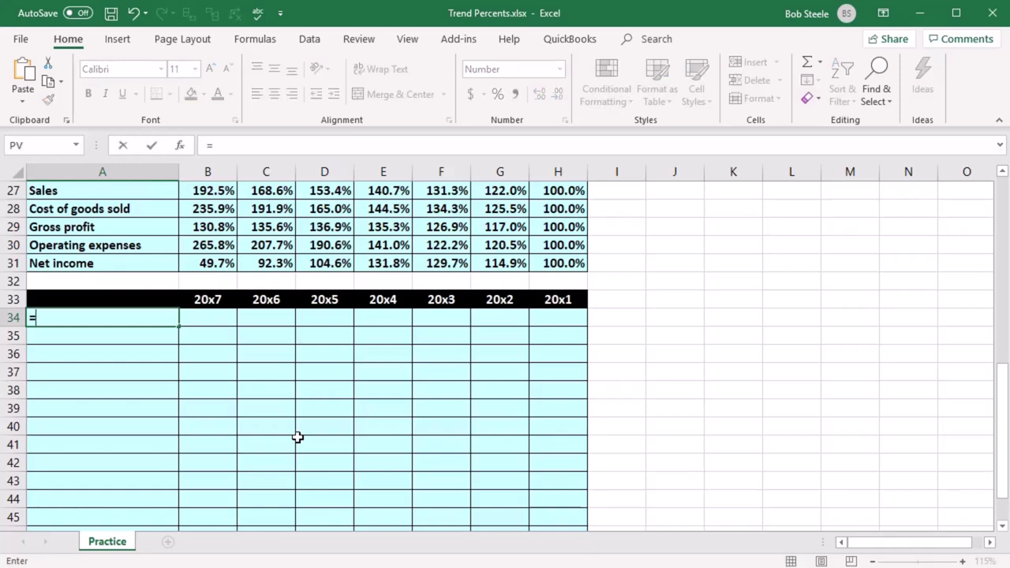
scroll(297, 437, "up", 8)
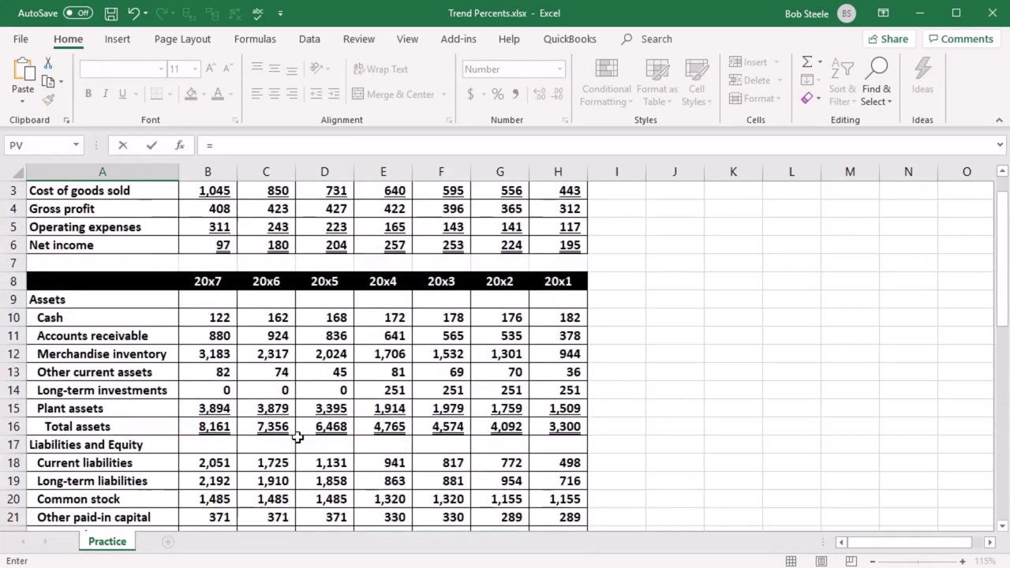
left_click(87, 301)
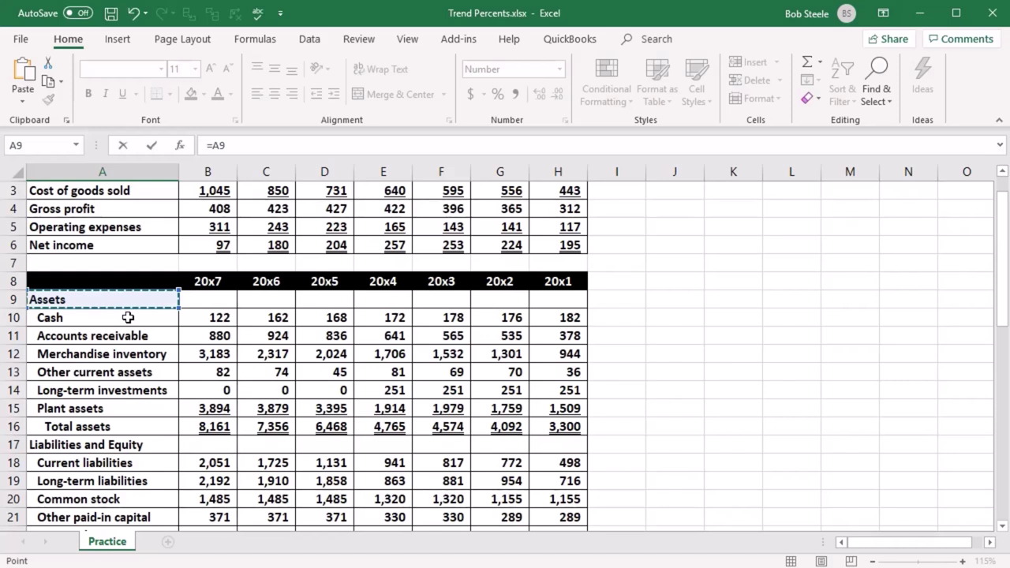
key("Return")
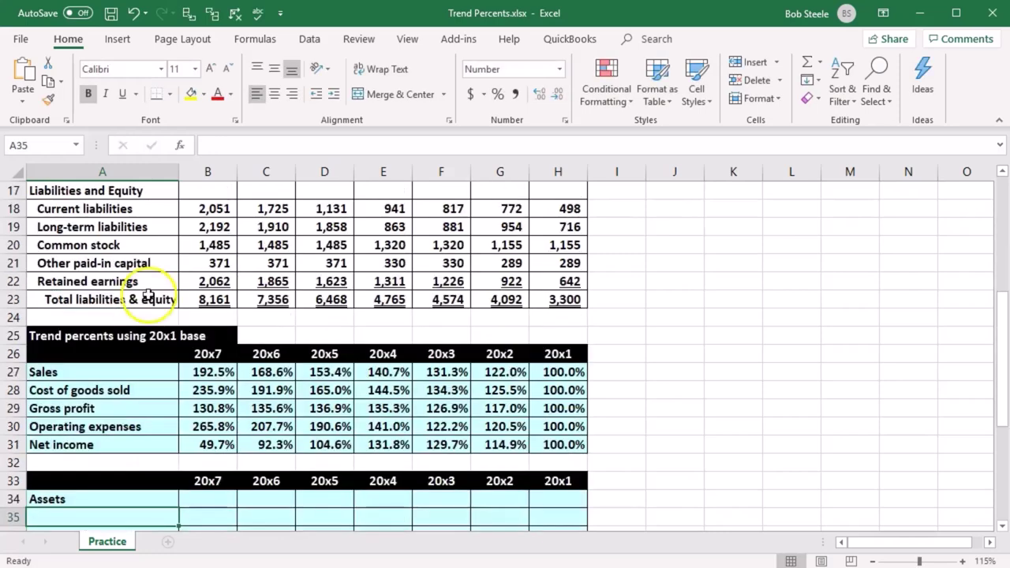
Step: Fill the label formula in A34 down through A48 to bring in all balance sheet row labels
scroll(157, 316, "down", 3)
left_click(163, 338)
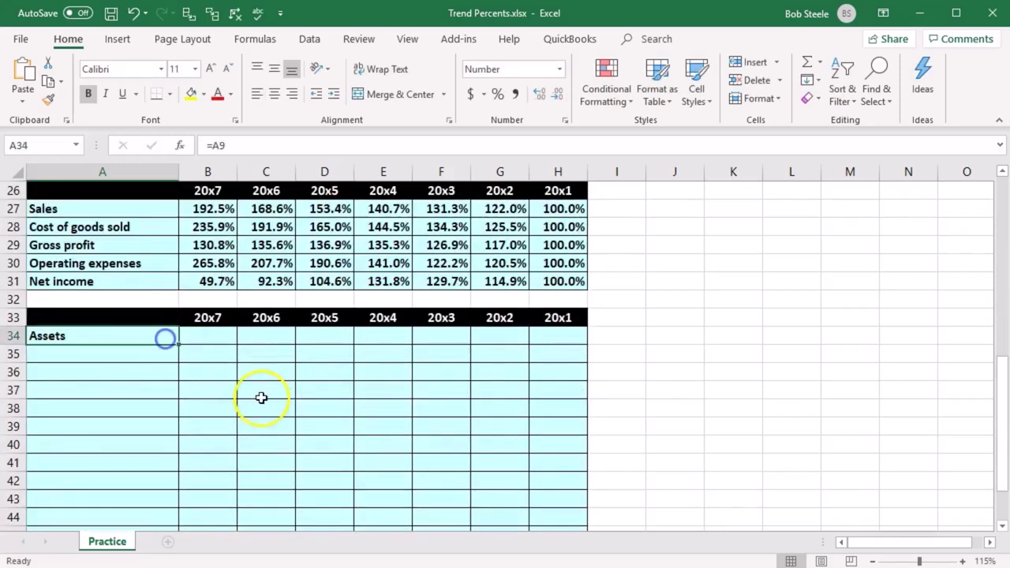
scroll(262, 397, "down", 2)
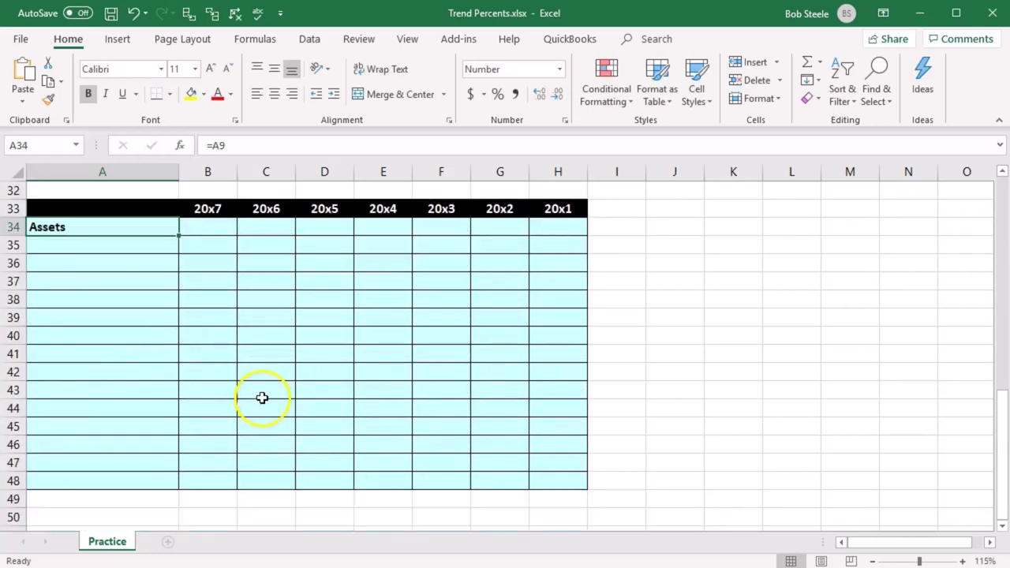
left_click(180, 237)
left_click_drag(180, 237, 165, 485)
left_click(151, 442)
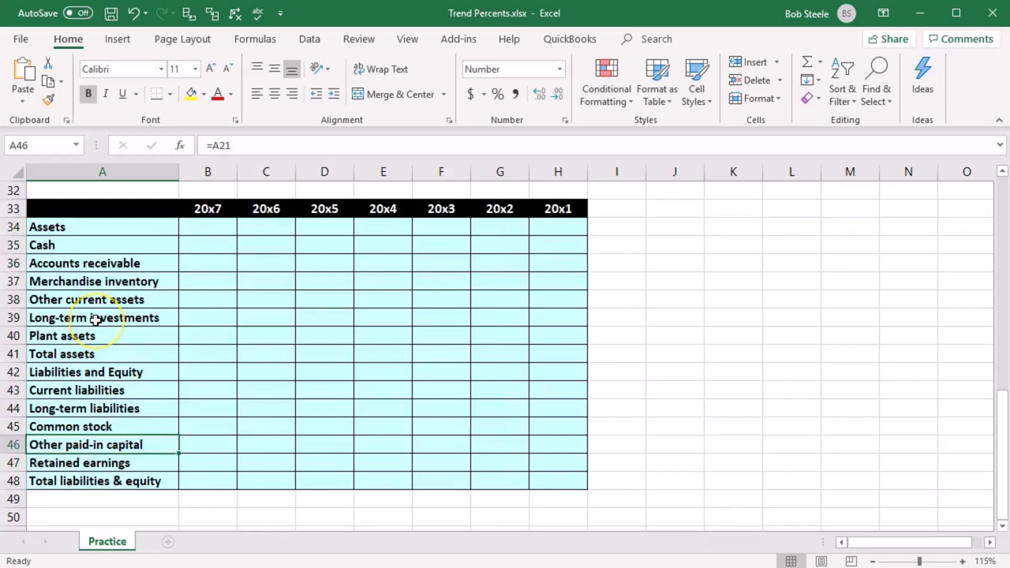
Step: Copy the formatting of the balance sheet labels in A9:A23 onto the trend table labels in A34:A48 with Format Painter
left_click(82, 228)
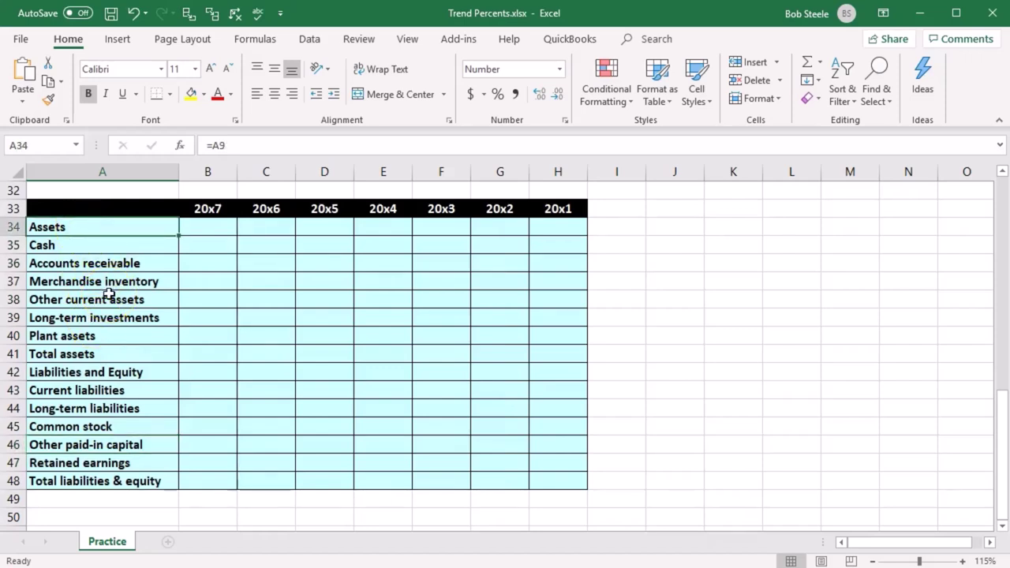
scroll(167, 426, "up", 9)
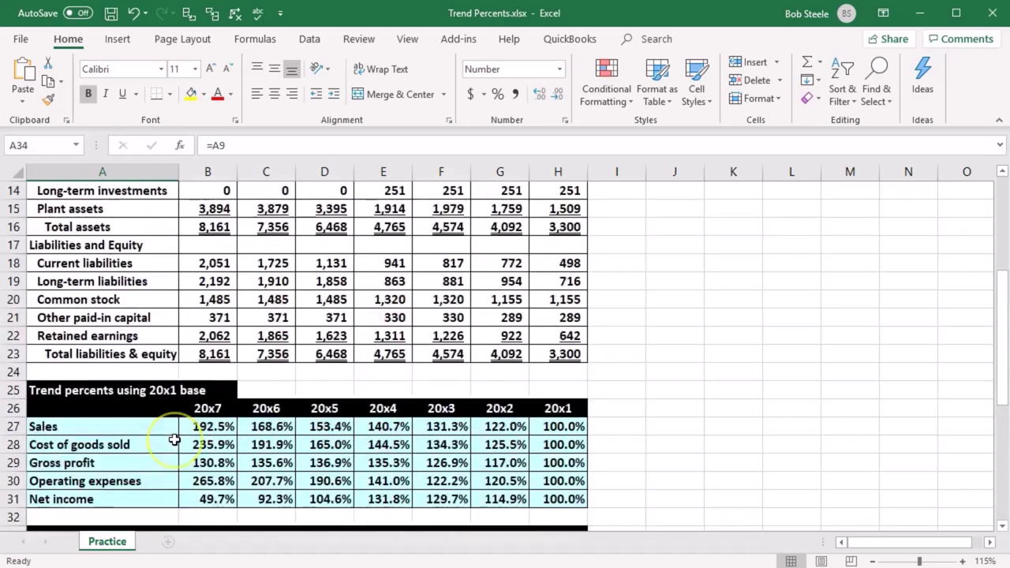
scroll(126, 351, "down", 1)
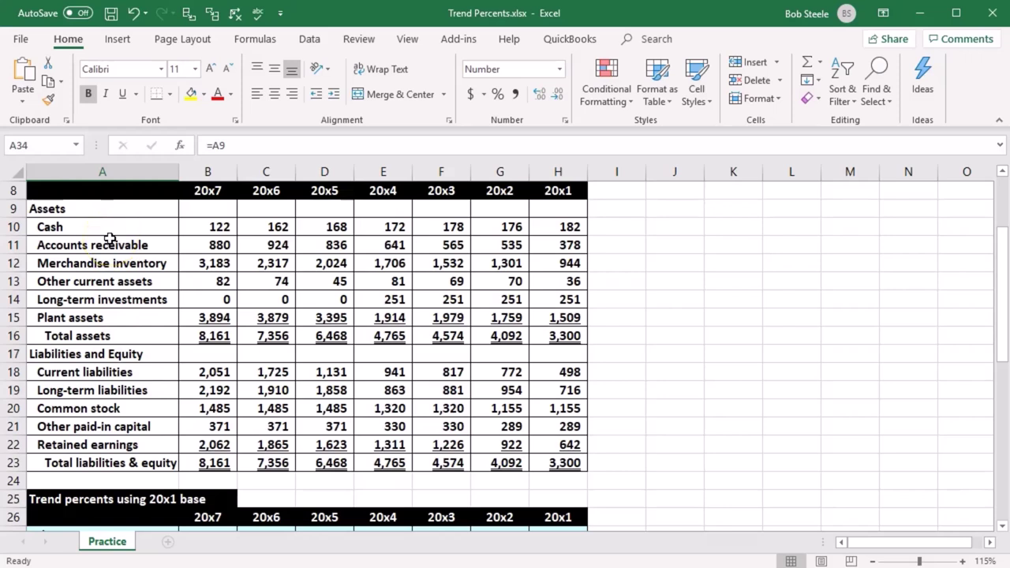
left_click_drag(117, 210, 108, 463)
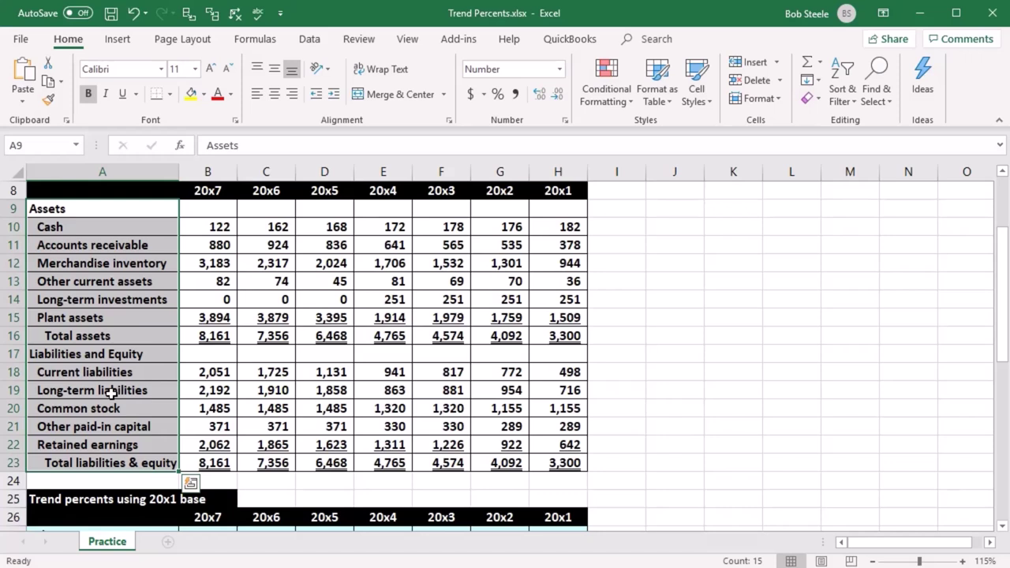
left_click(45, 104)
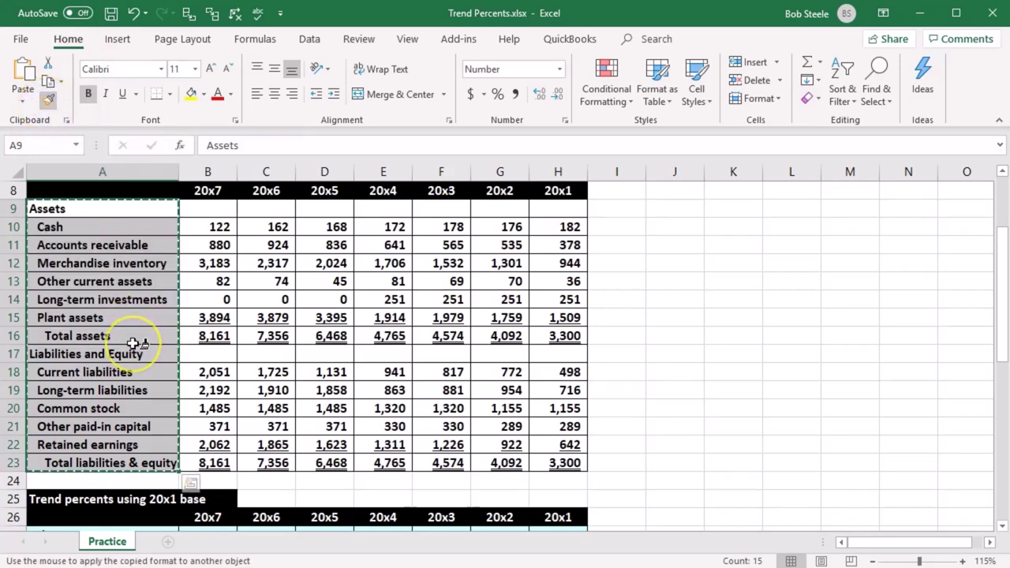
scroll(132, 344, "down", 8)
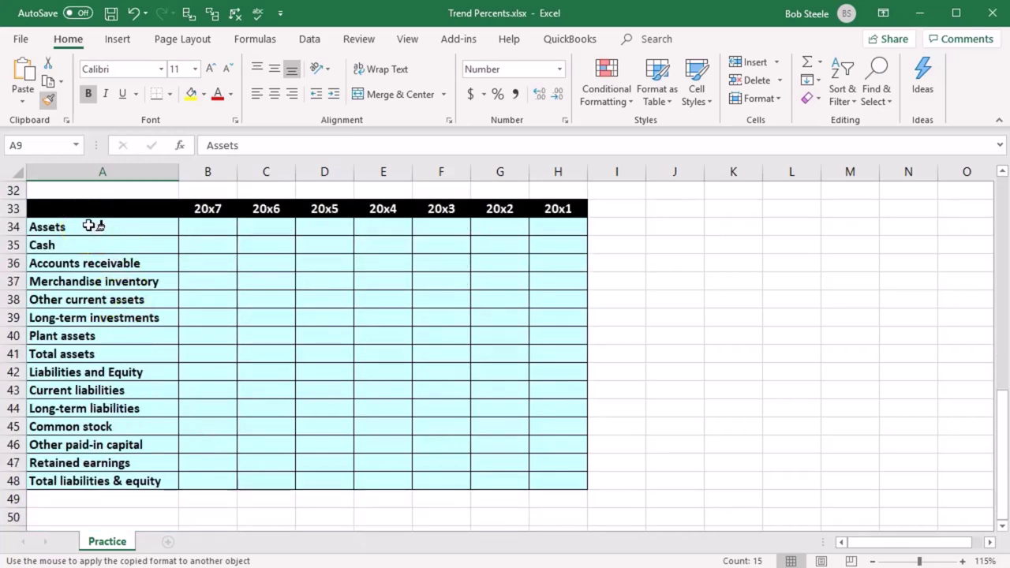
left_click(88, 227)
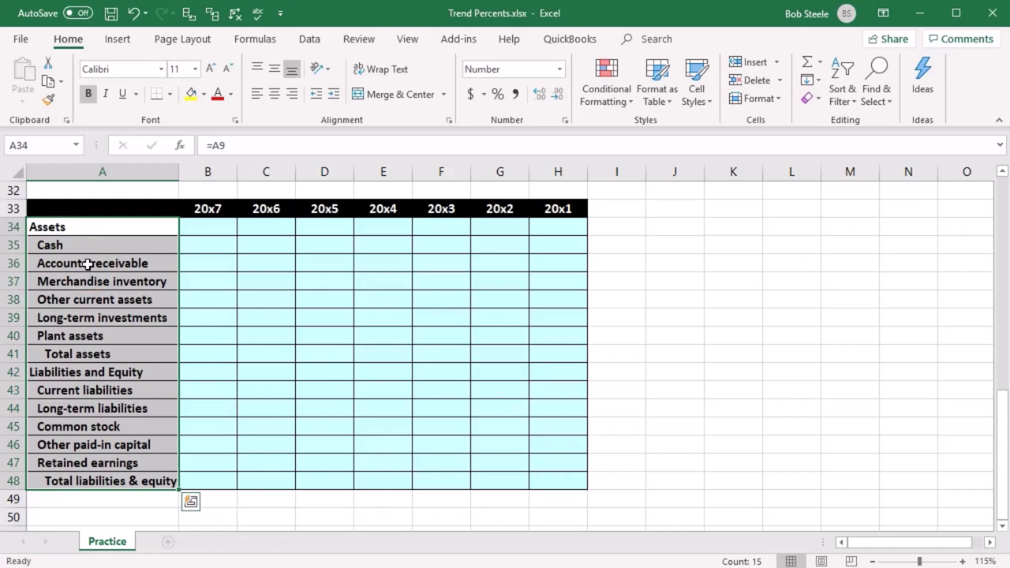
Step: Fill the balance sheet trend table labels in A34:A48 with a light cyan custom color from the standard color palette
right_click(88, 265)
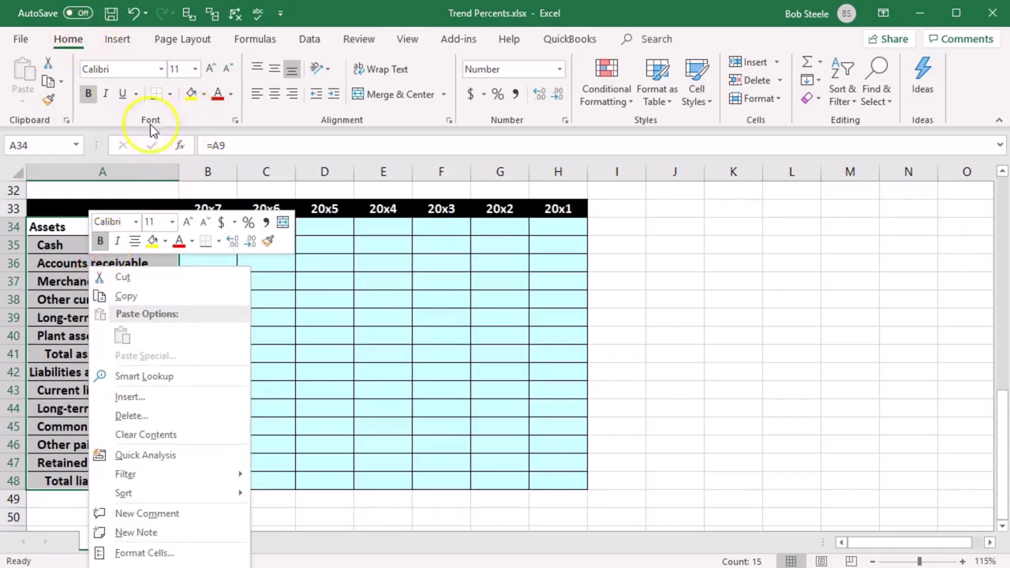
left_click(203, 94)
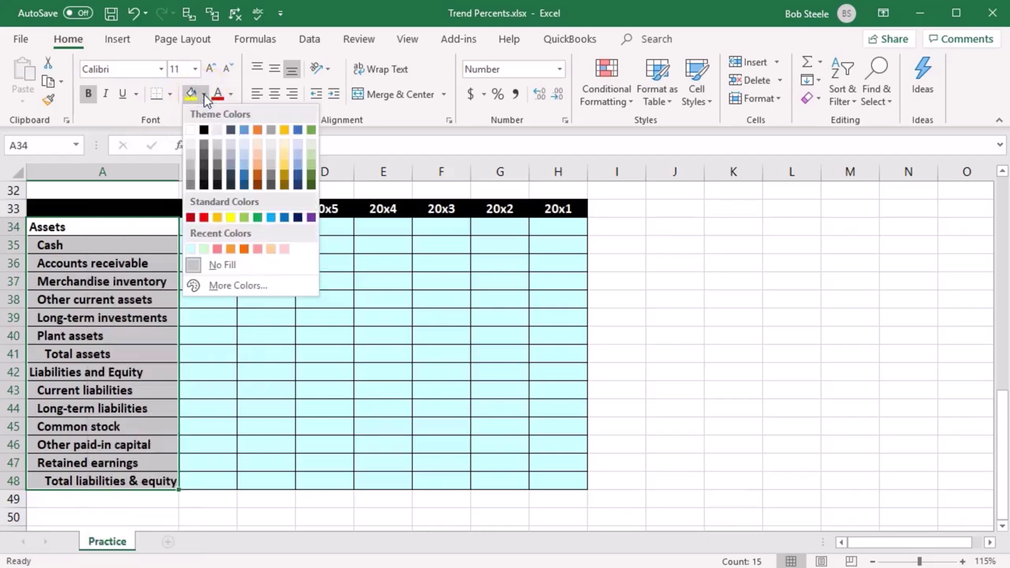
left_click(229, 286)
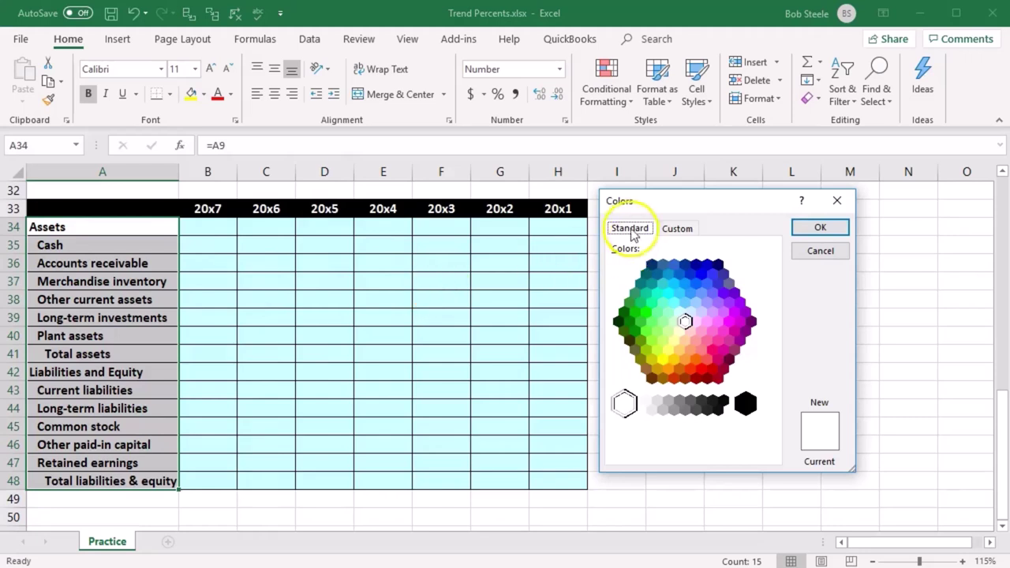
left_click(680, 312)
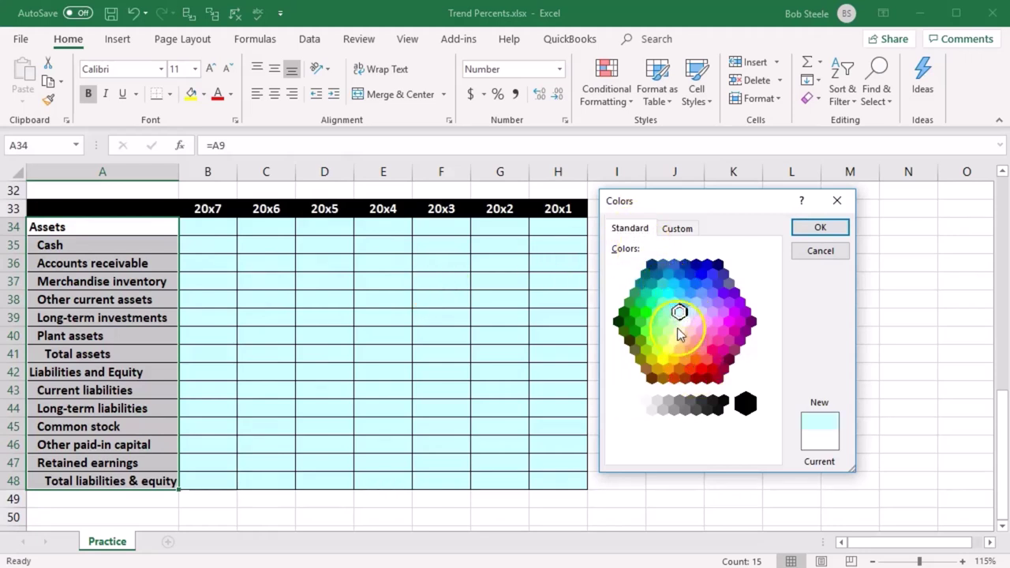
left_click(820, 227)
left_click(431, 352)
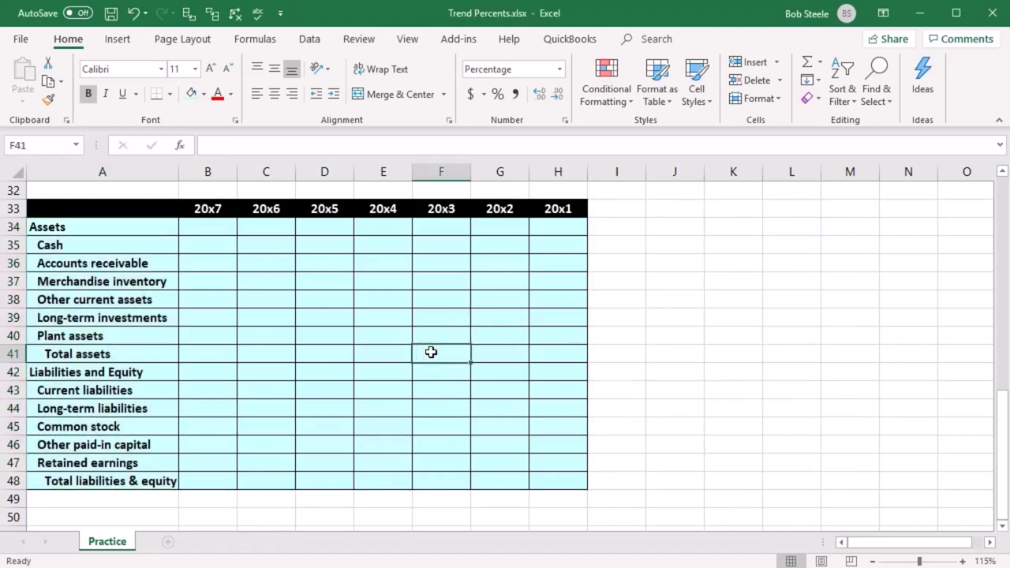
scroll(428, 355, "up", 8)
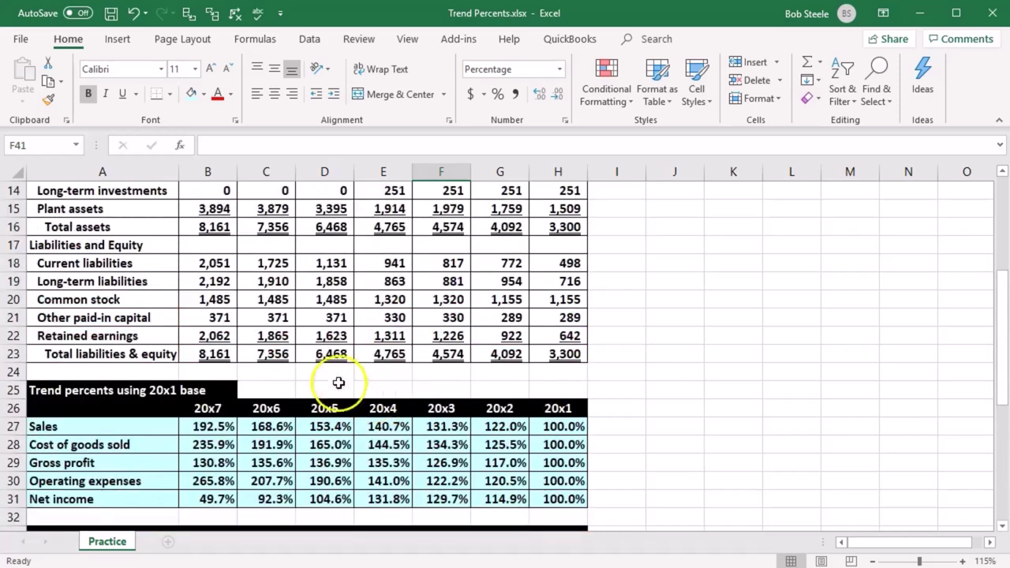
left_click_drag(102, 208, 83, 462)
scroll(87, 458, "down", 3)
scroll(90, 455, "down", 1)
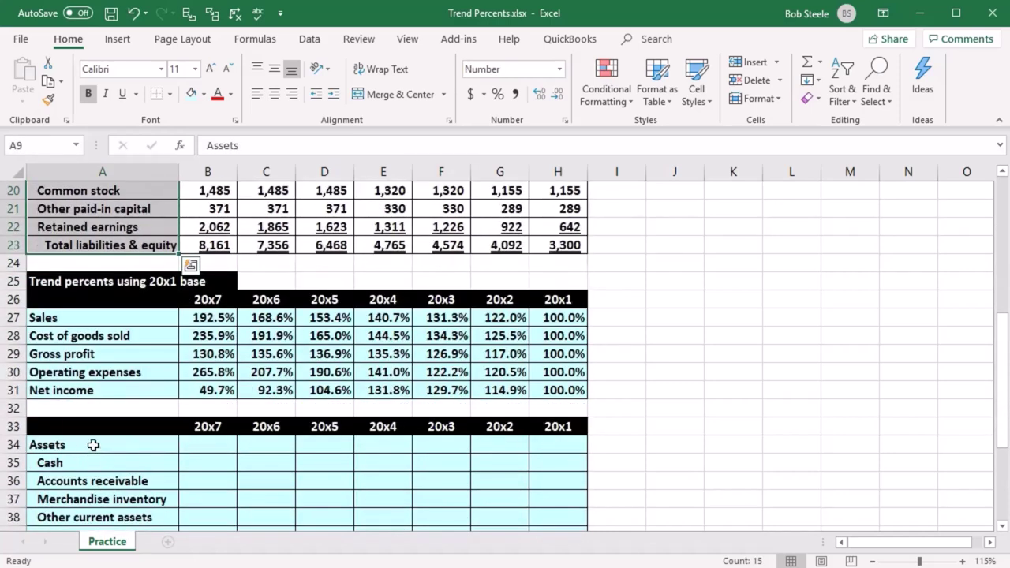
right_click(117, 226)
left_click(130, 252)
scroll(131, 255, "up", 4)
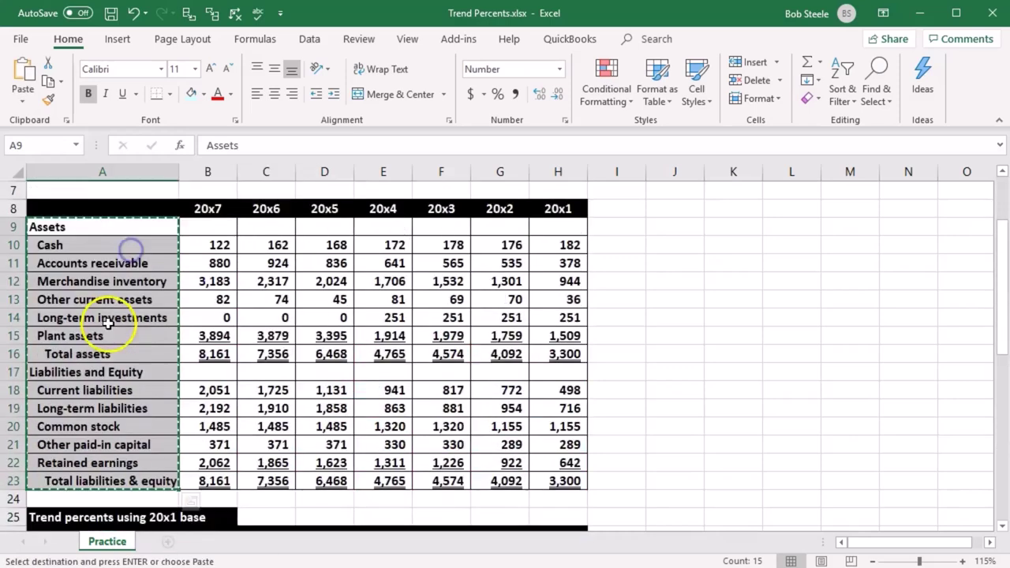
scroll(91, 355, "down", 7)
right_click(87, 300)
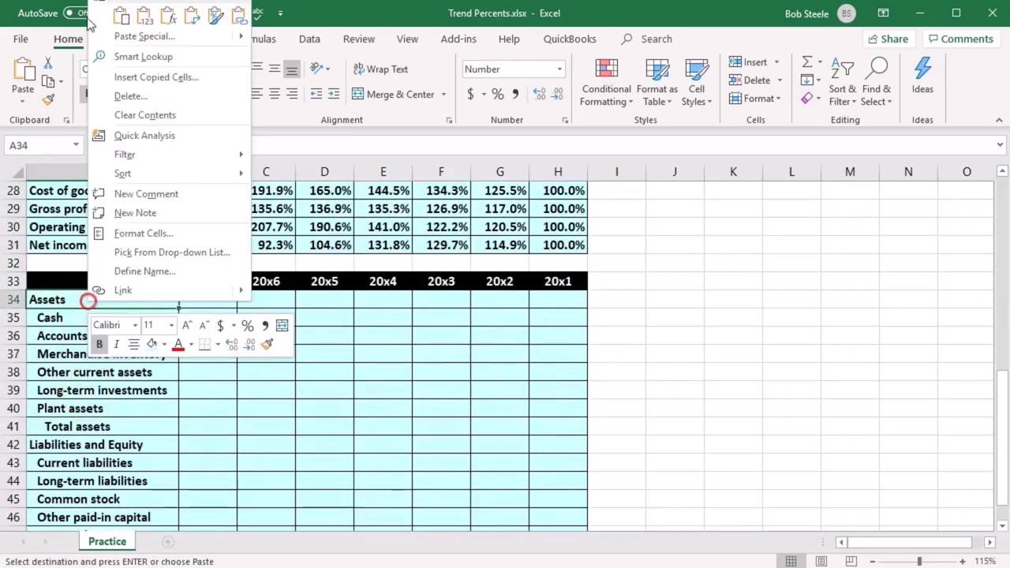
left_click(144, 30)
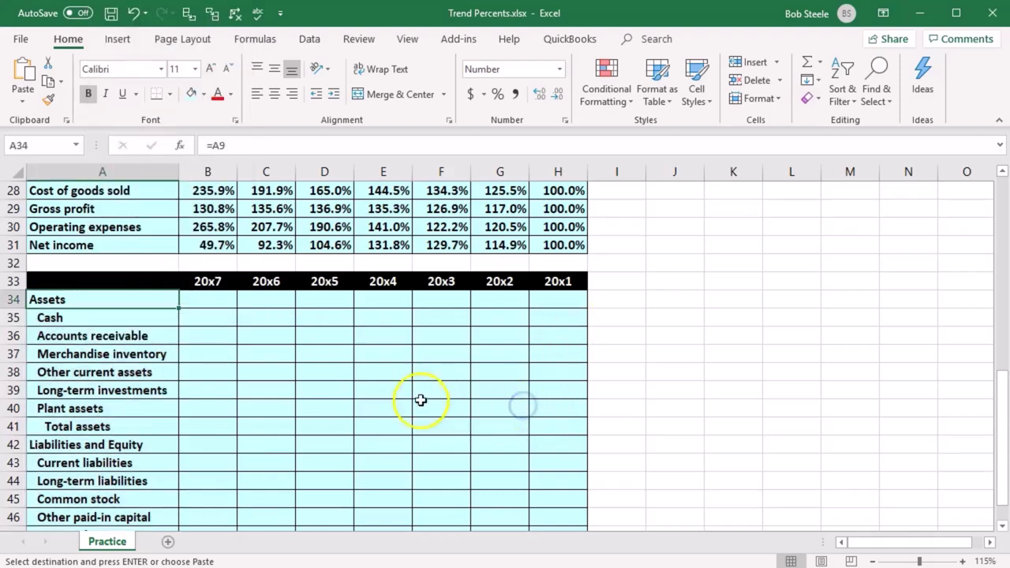
Step: Calculate the 20x7 Cash trend percent in B35 against the 20x1 base with =B10/H10
left_click(209, 320)
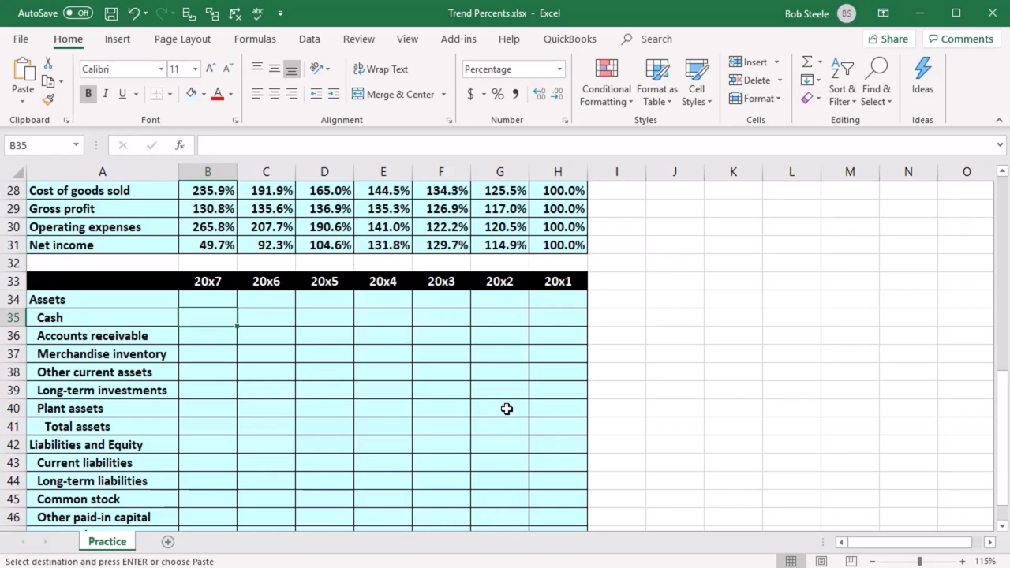
type("=")
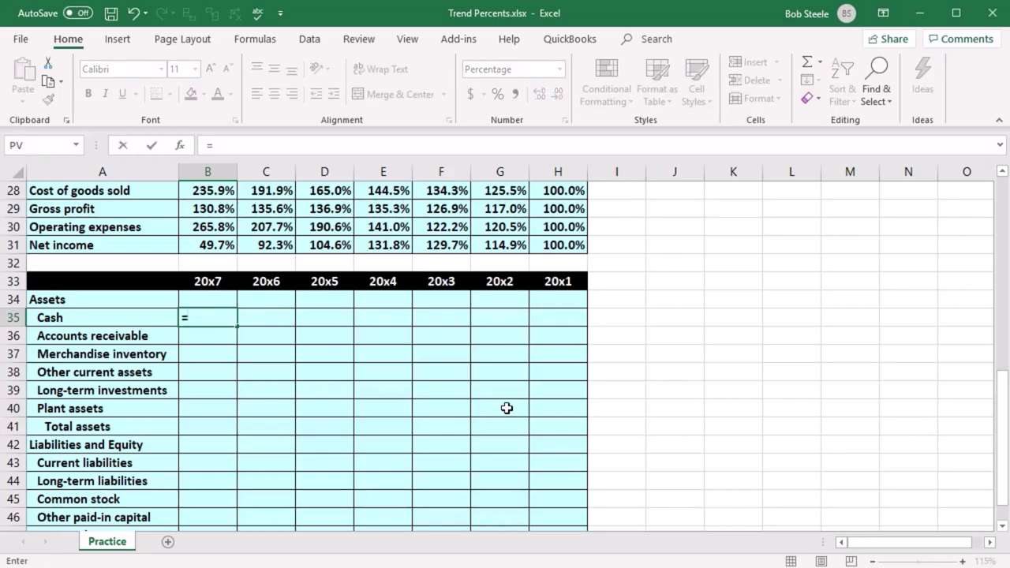
scroll(473, 410, "up", 8)
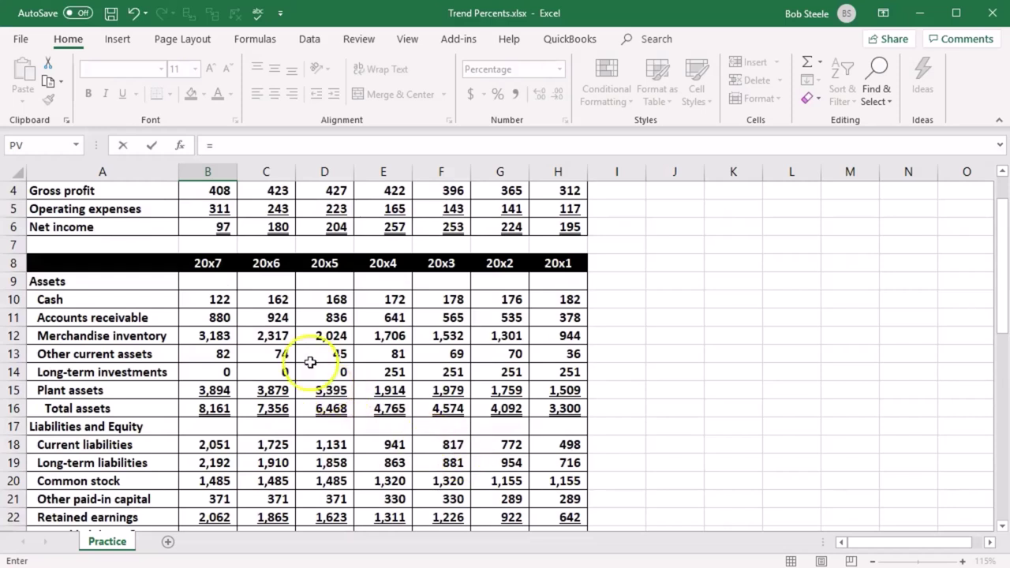
left_click(223, 298)
type("/")
left_click(550, 300)
key("Return")
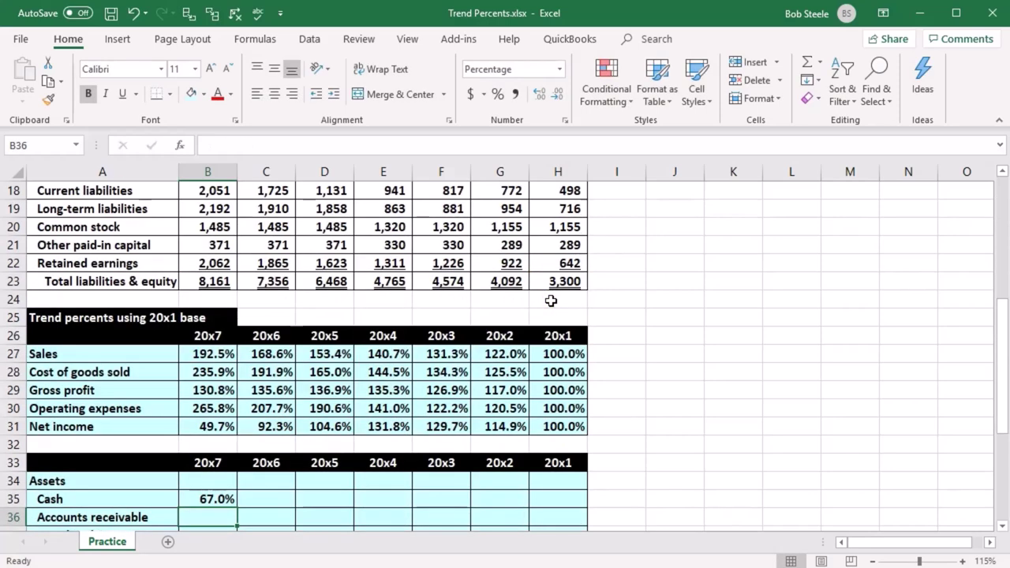
Step: Calculate the 20x7 Accounts receivable trend percent in B36 with =B11/H11
scroll(551, 300, "down", 1)
scroll(551, 300, "down", 2)
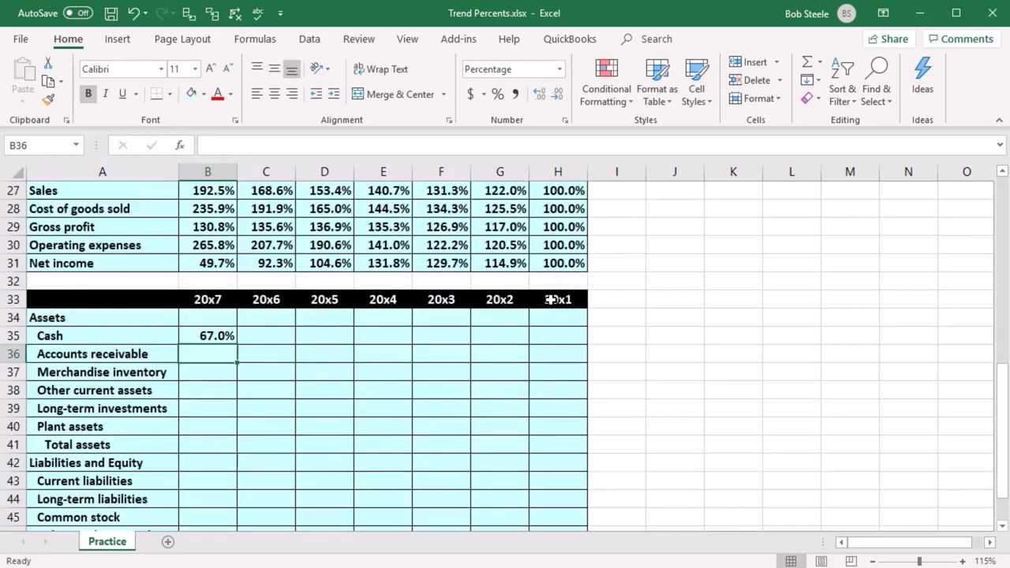
type("=")
scroll(568, 438, "up", 7)
left_click(211, 281)
type("/")
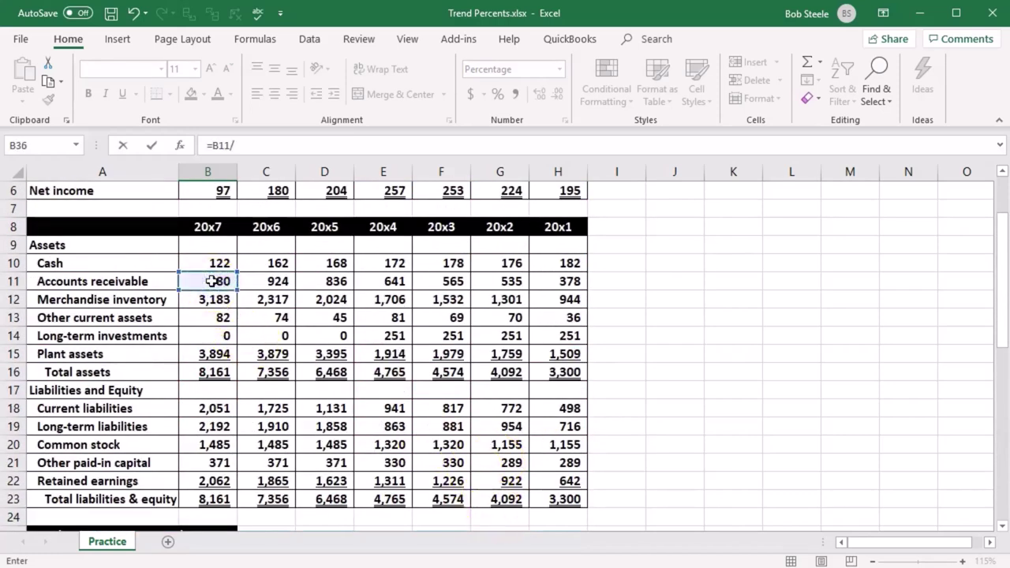
left_click(564, 279)
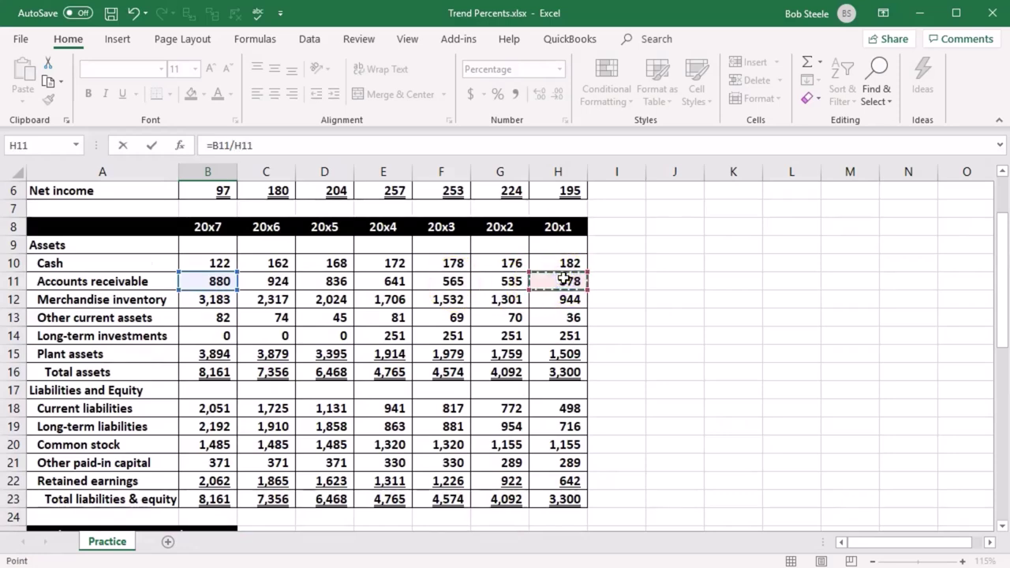
key("Return")
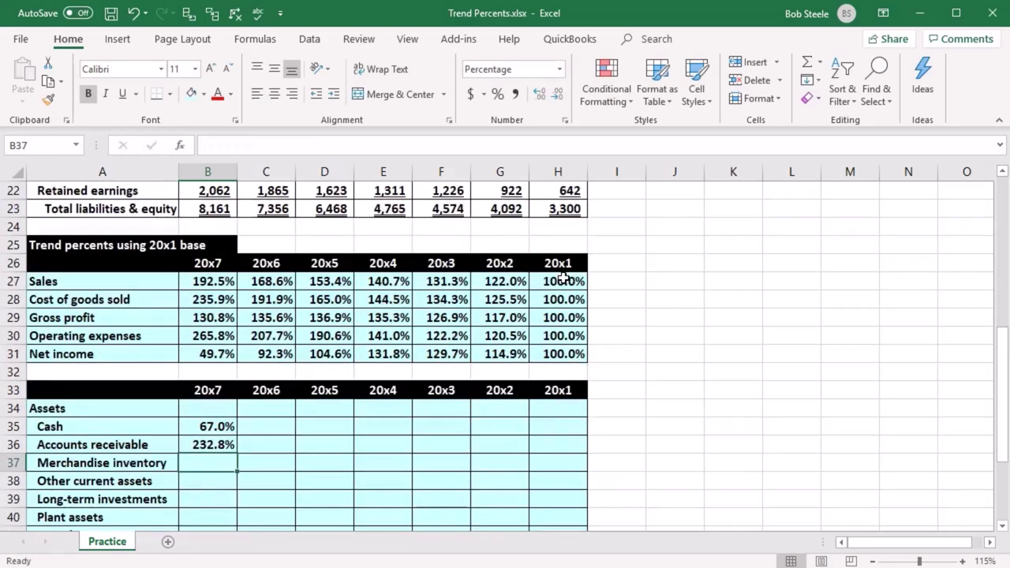
Step: Calculate the 20x7 Merchandise inventory trend percent in B37 with =B12/H12
type("=")
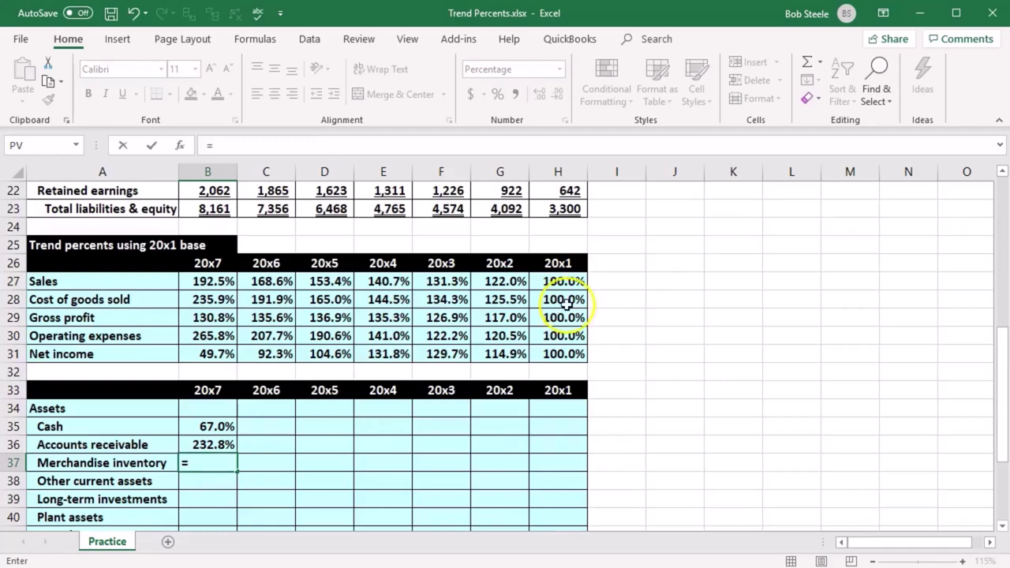
scroll(612, 392, "up", 5)
left_click(224, 281)
type("/")
left_click(558, 282)
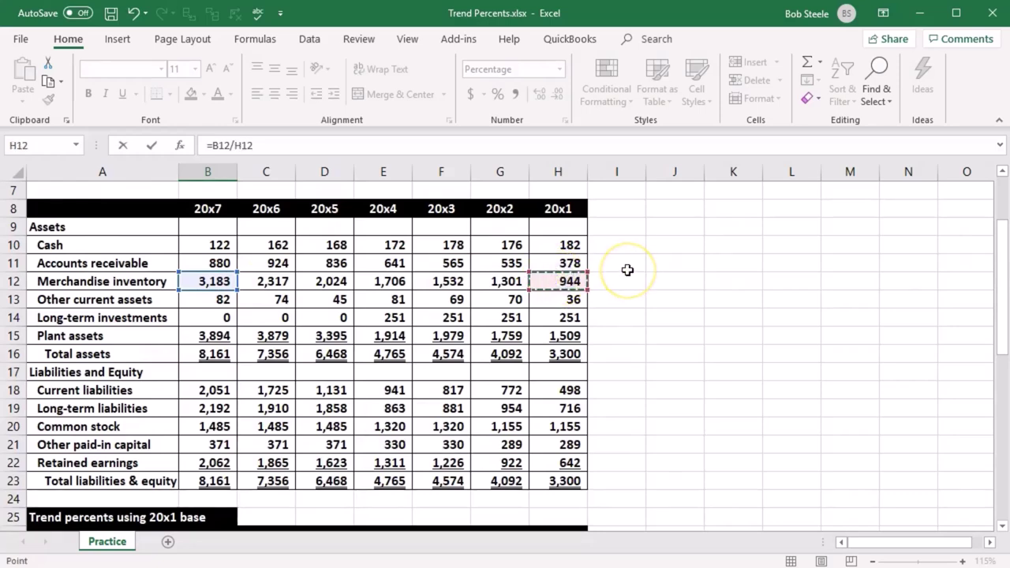
key("Return")
Step: Calculate the 20x7 Other current assets trend percent in B38 with =B13/H13
scroll(645, 306, "down", 1)
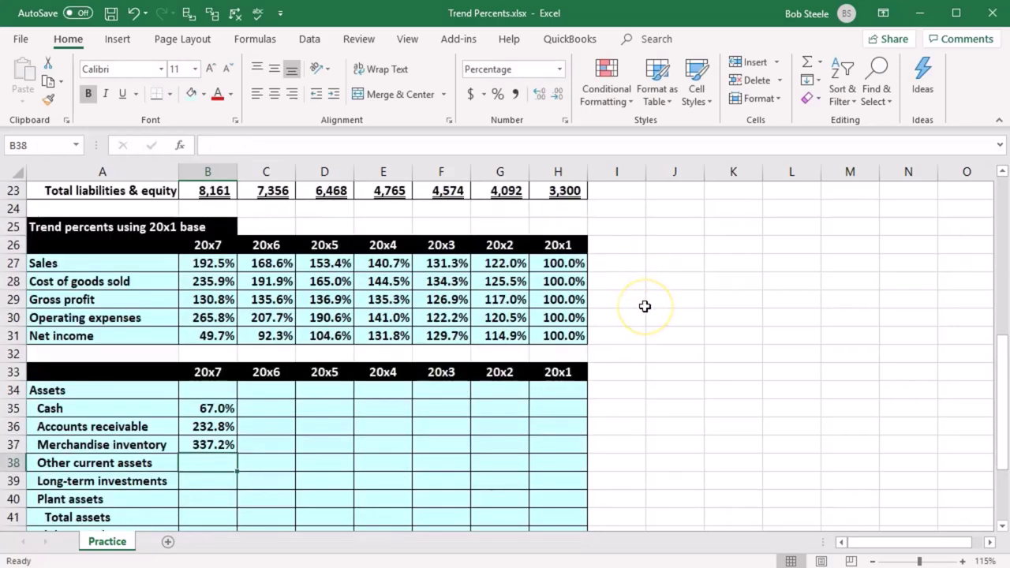
type("=")
scroll(638, 316, "up", 6)
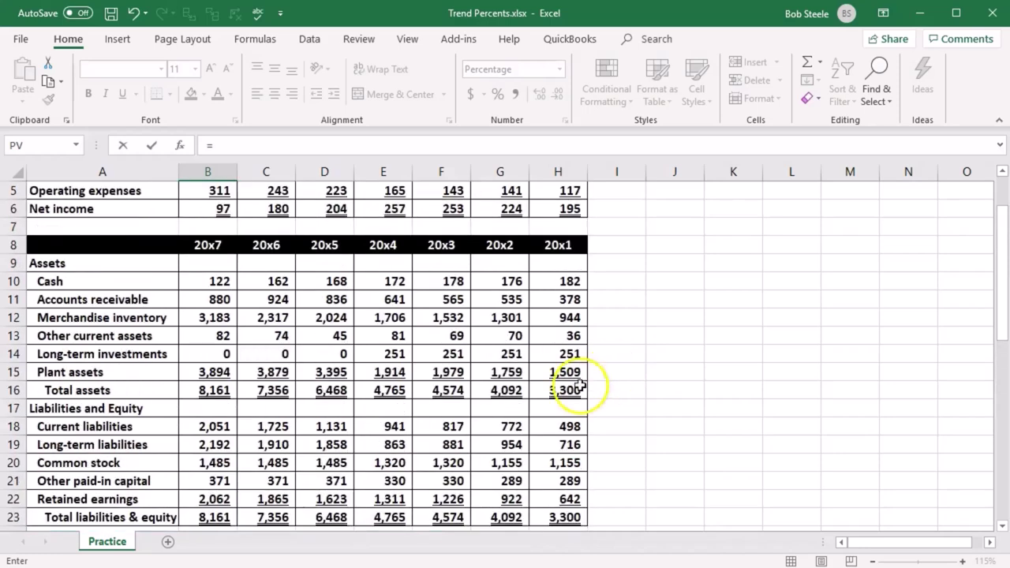
left_click(218, 335)
type("/")
left_click(557, 334)
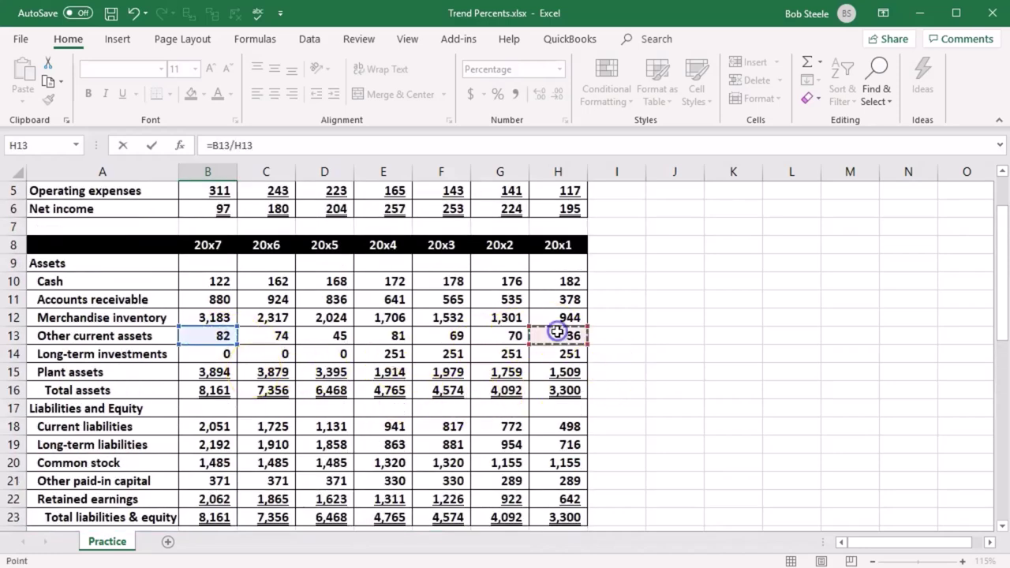
key("Return")
Step: Calculate the 20x7 Long-term investments trend percent in B39 with =B14/H14
scroll(557, 331, "down", 2)
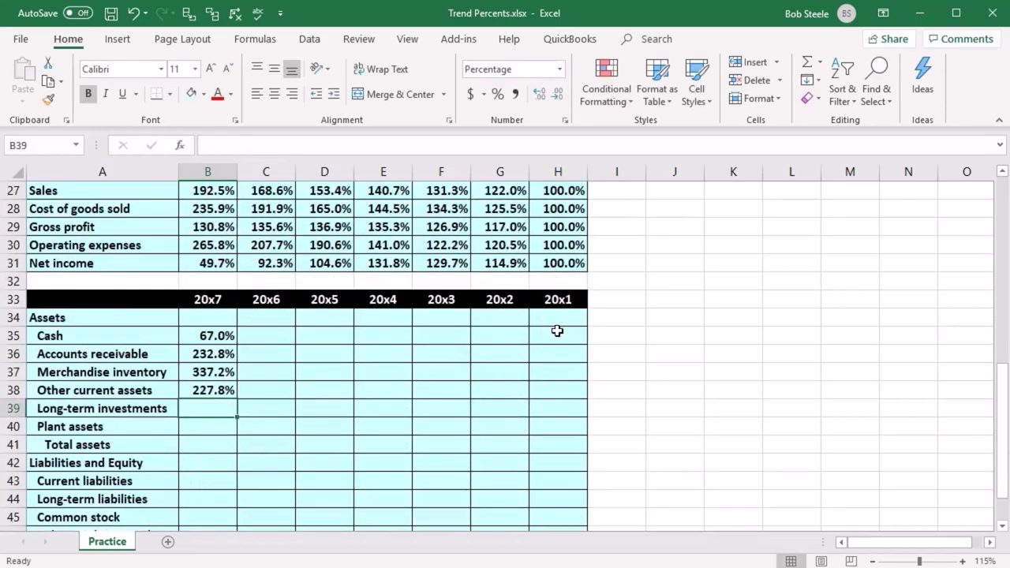
type("=")
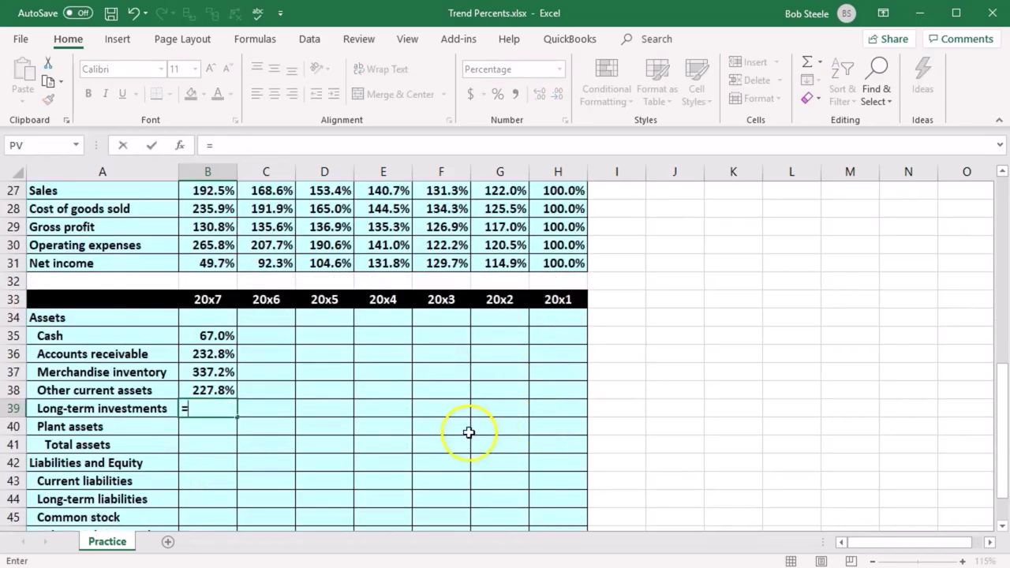
scroll(467, 431, "up", 6)
left_click(208, 282)
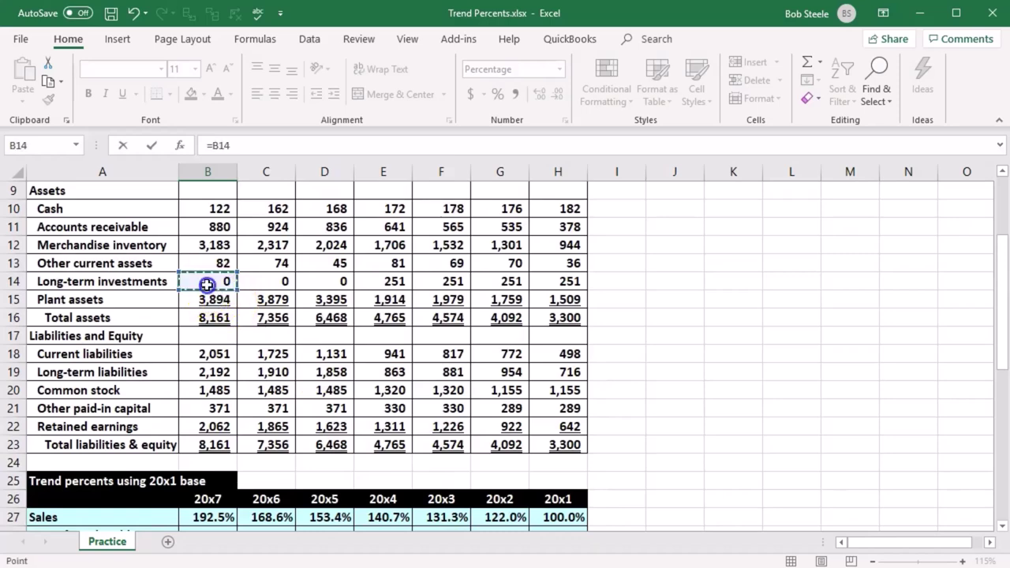
type("/")
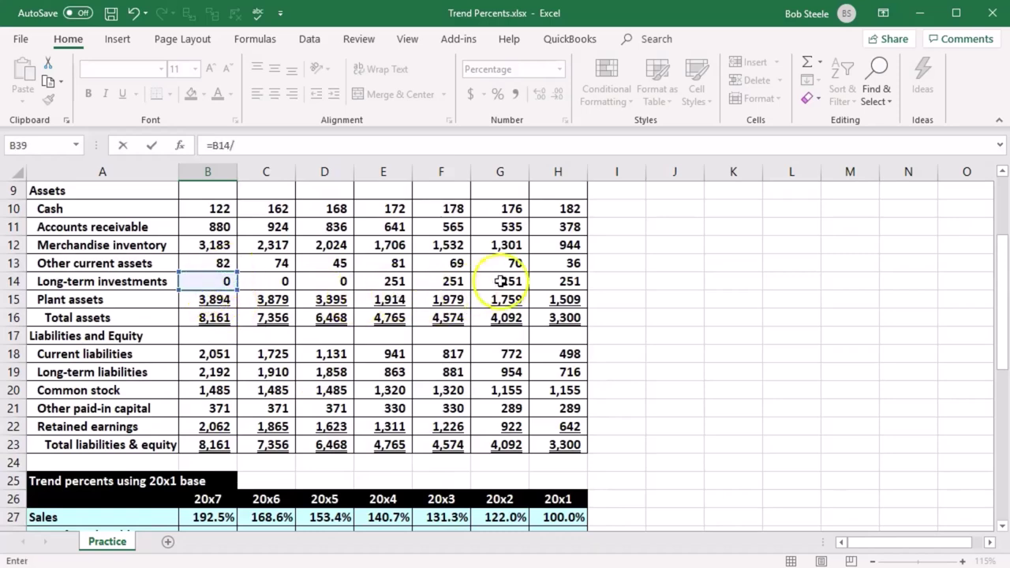
left_click(577, 282)
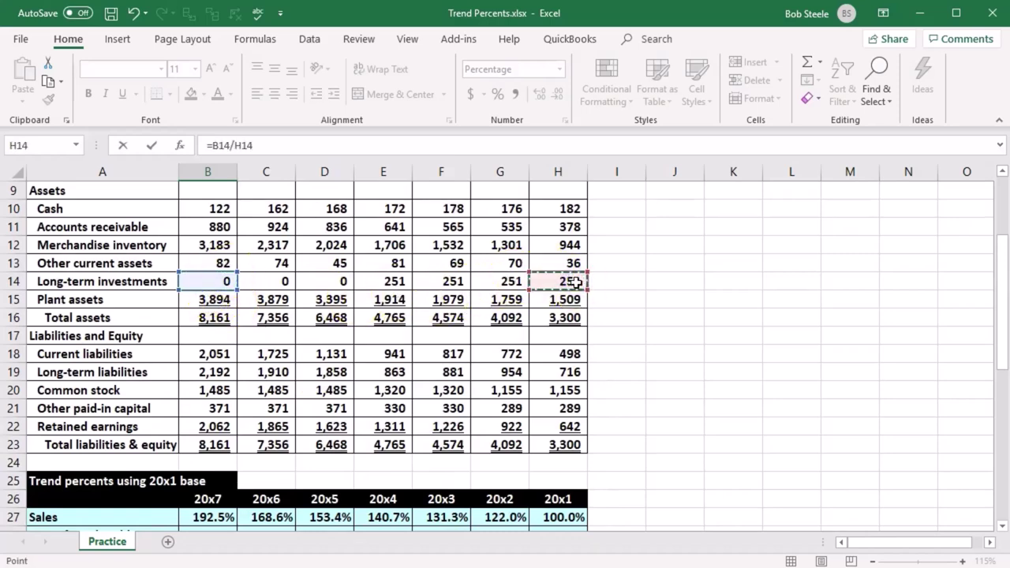
key("Return")
Step: Calculate the 20x7 Plant assets trend percent in B40 with =B15/H15
scroll(576, 282, "down", 2)
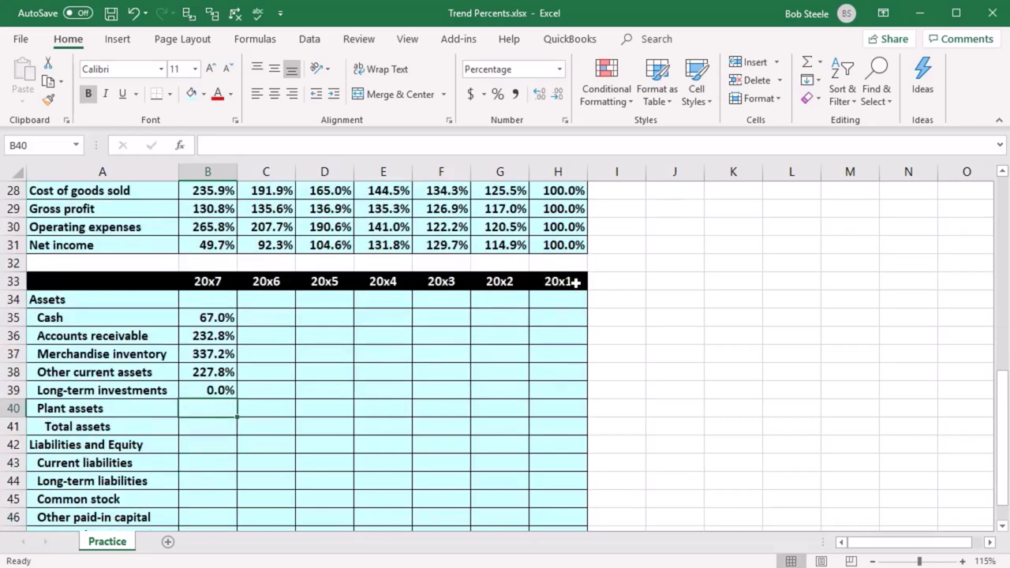
type("=")
scroll(521, 379, "up", 7)
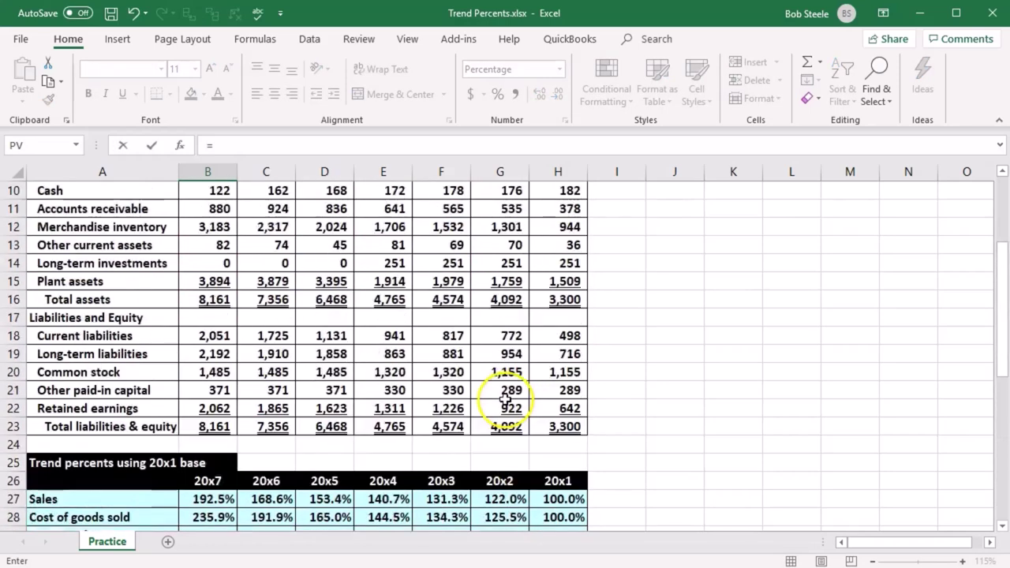
left_click(208, 336)
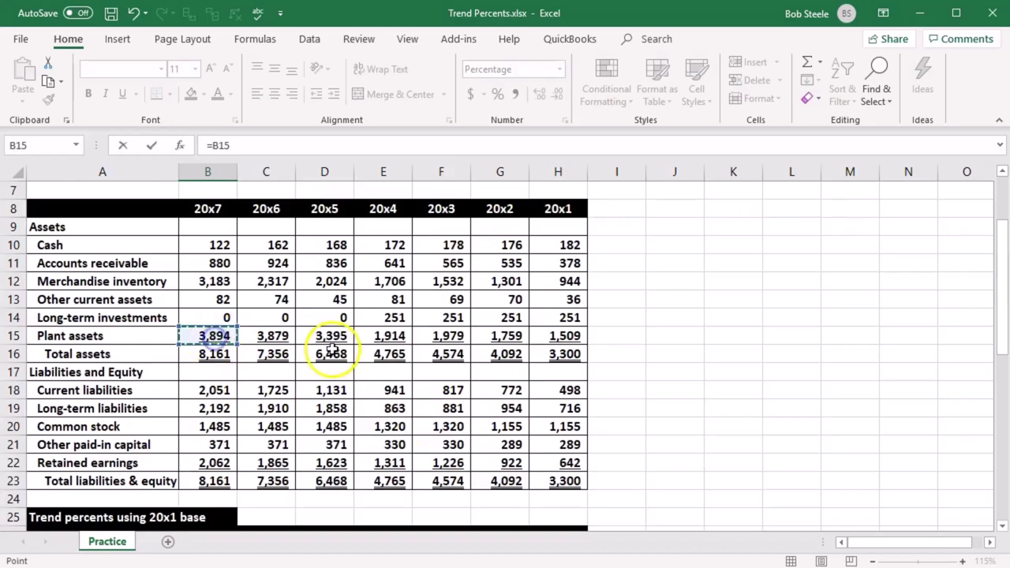
type("/")
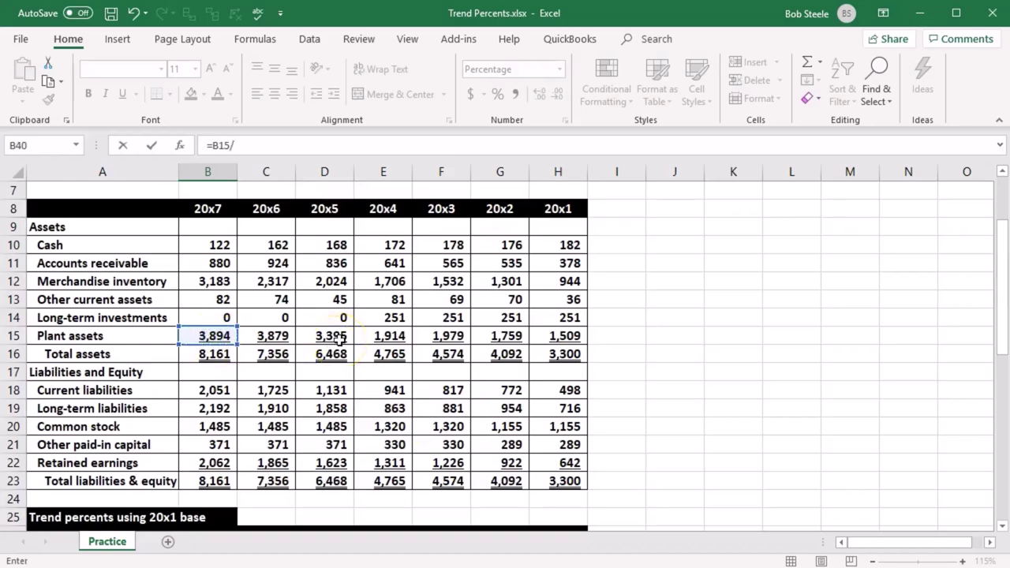
left_click(561, 335)
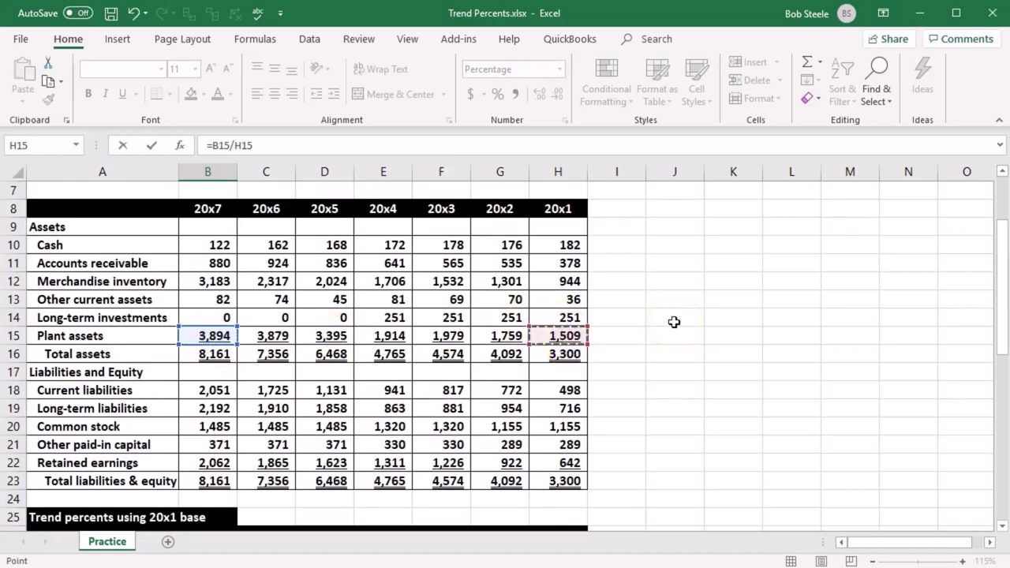
key("Return")
Step: Calculate the 20x7 Total assets trend percent in B41 with =B16/H16
scroll(674, 322, "down", 1)
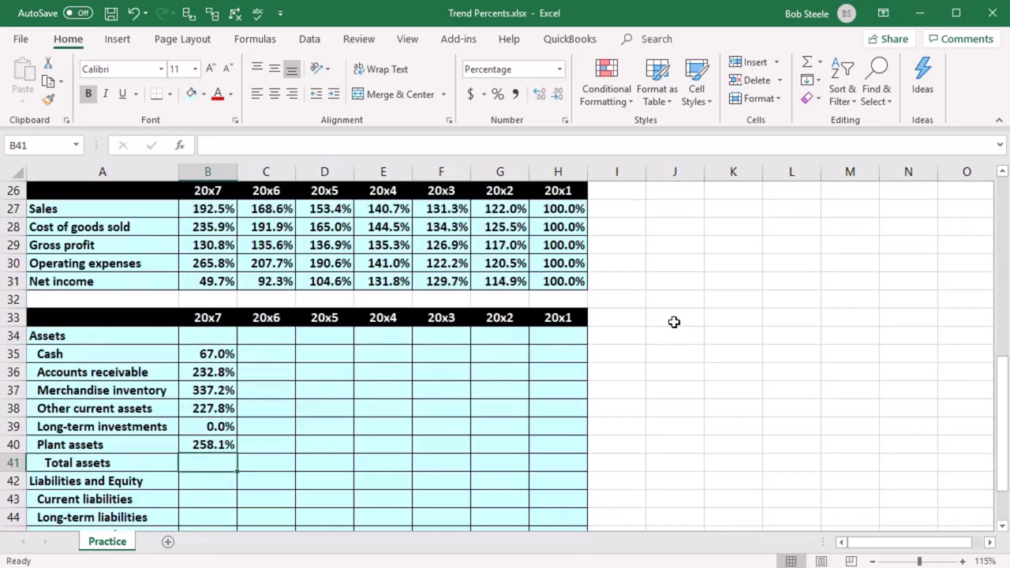
type("=")
scroll(674, 322, "up", 6)
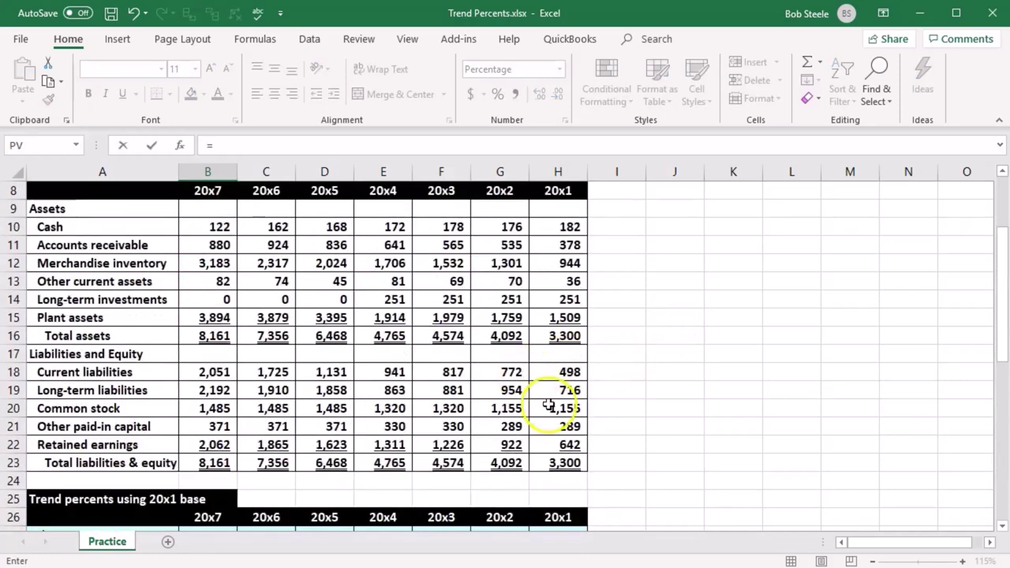
left_click(218, 336)
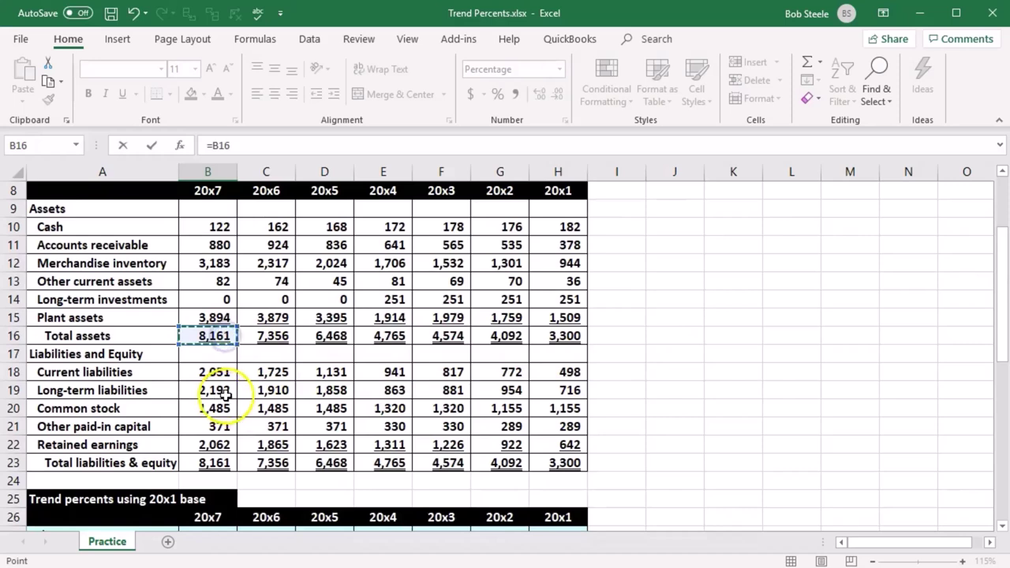
type("/")
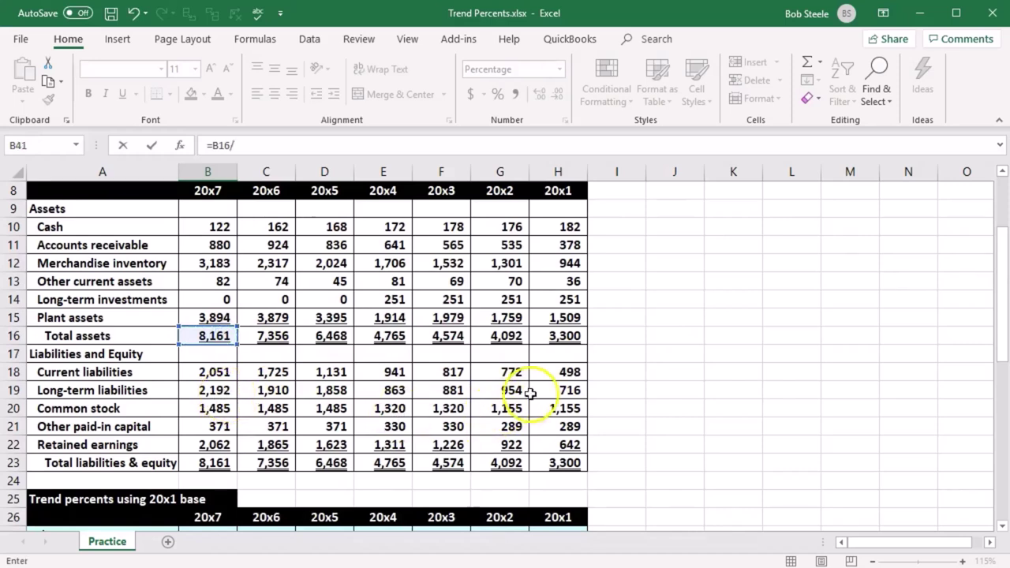
left_click(565, 341)
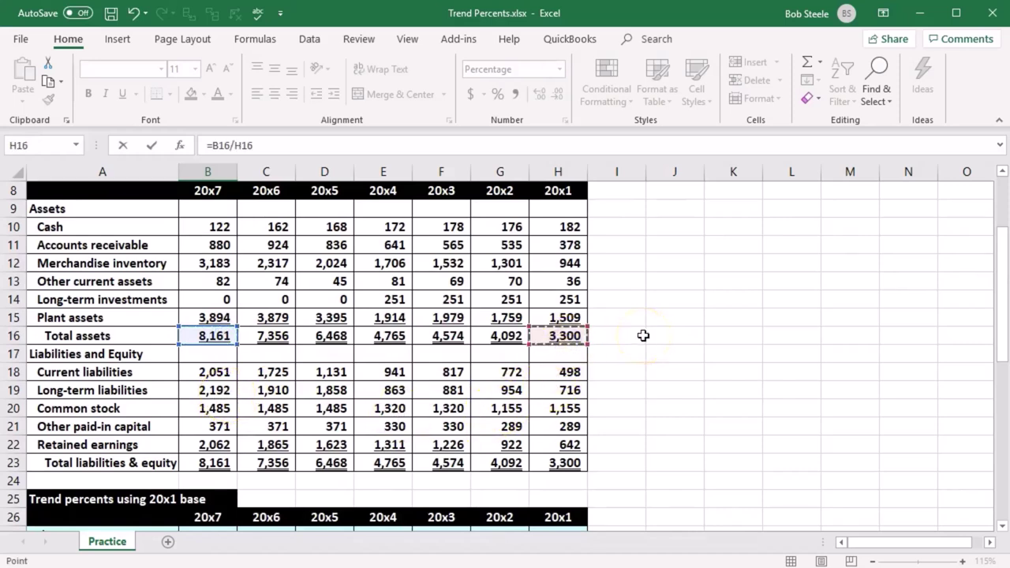
key("Return")
Step: Calculate the 20x7 Current liabilities trend percent in B43 with =B18/H18
scroll(642, 334, "down", 2)
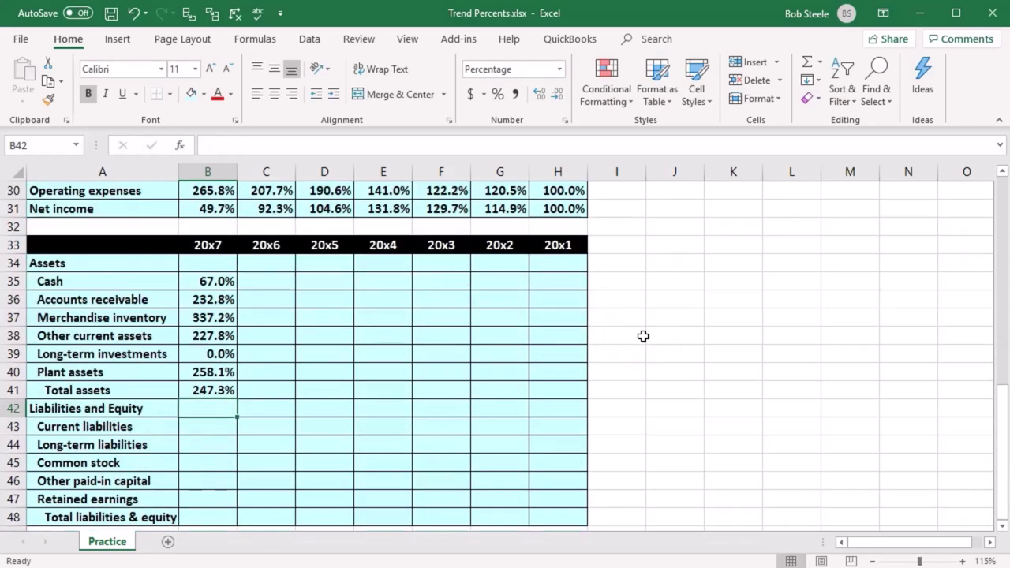
left_click(206, 427)
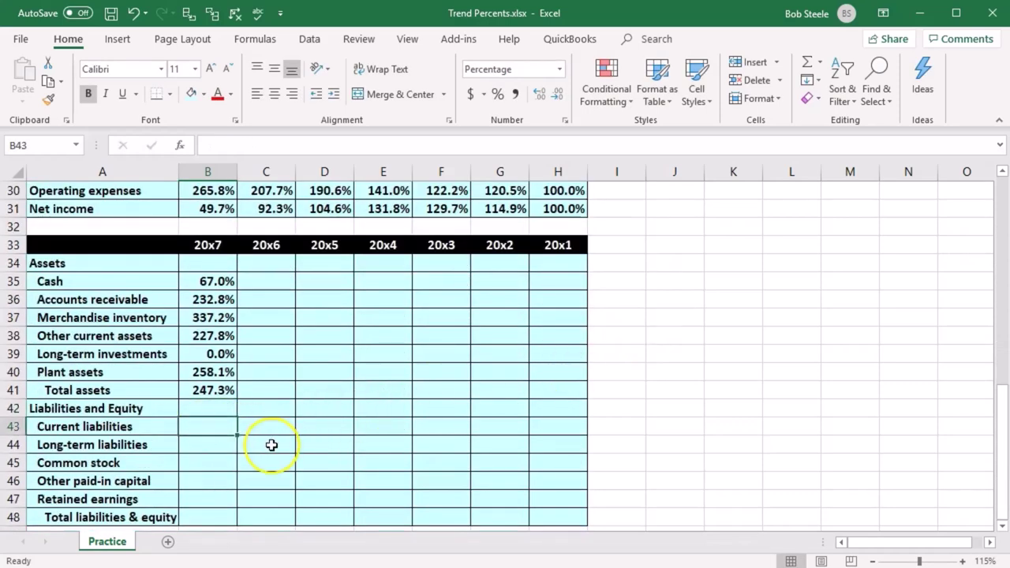
type("=")
scroll(271, 446, "up", 6)
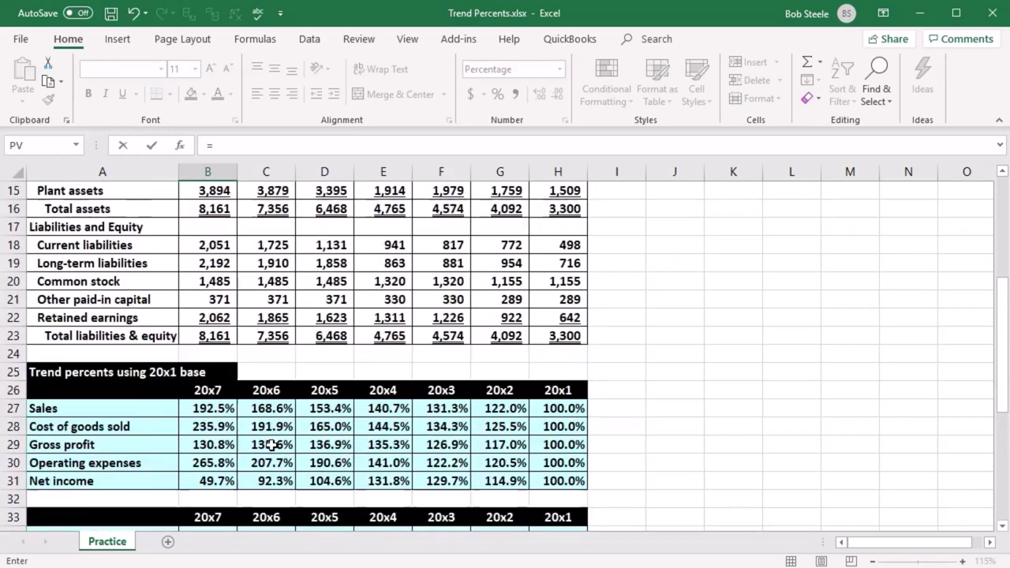
left_click(224, 306)
left_click(224, 306)
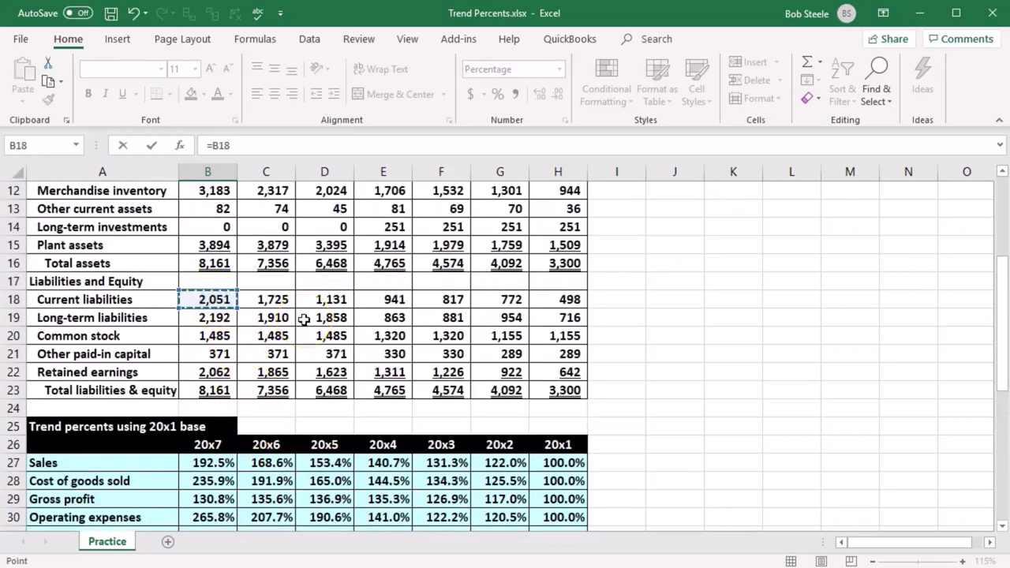
type("/")
left_click(565, 299)
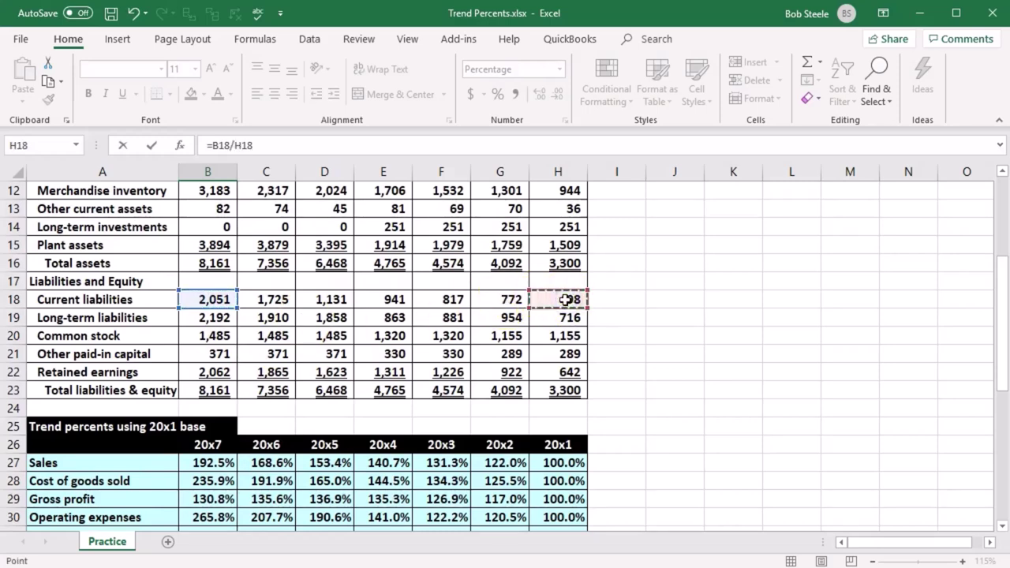
key("Return")
Step: Calculate the 20x7 Long-term liabilities trend percent in B44 with =B19/H19
scroll(565, 301, "down", 2)
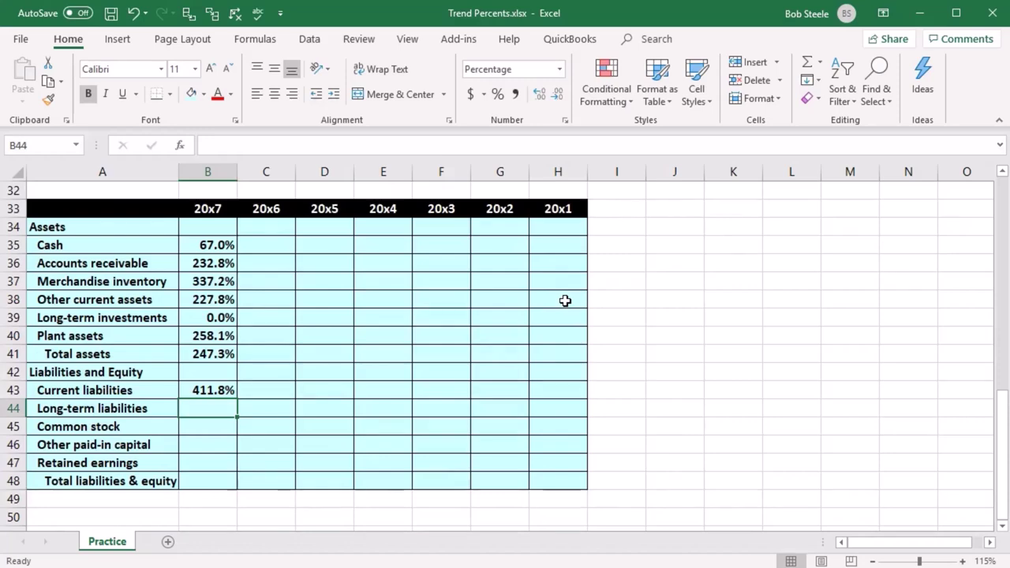
type("=")
scroll(565, 299, "up", 6)
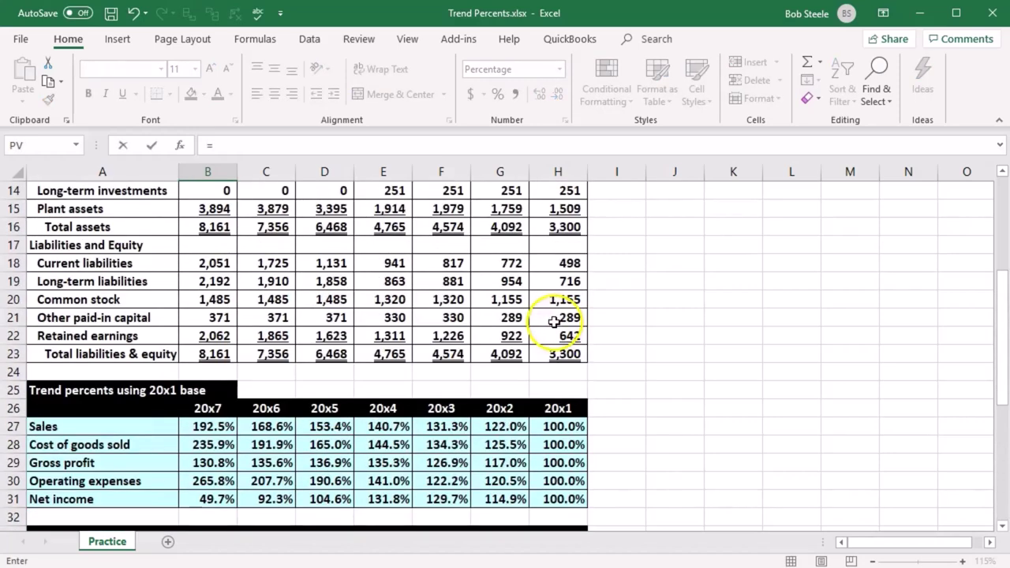
left_click(211, 282)
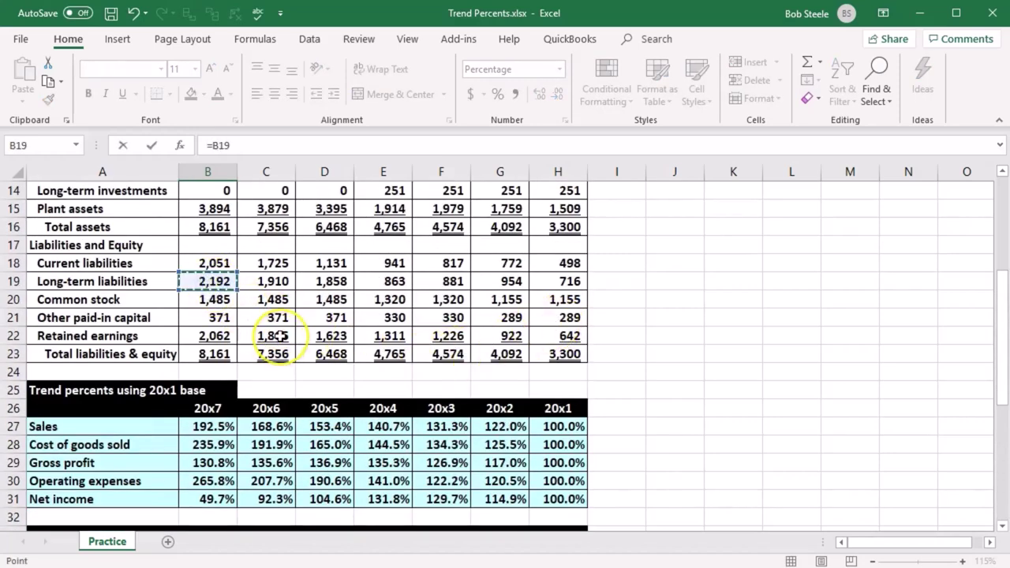
type("/")
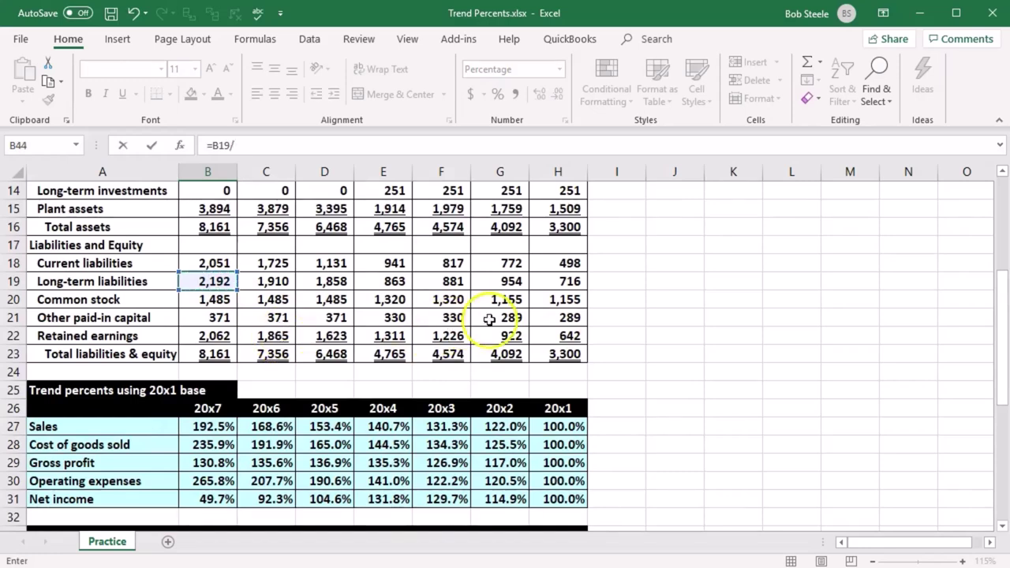
left_click(556, 282)
key("Return")
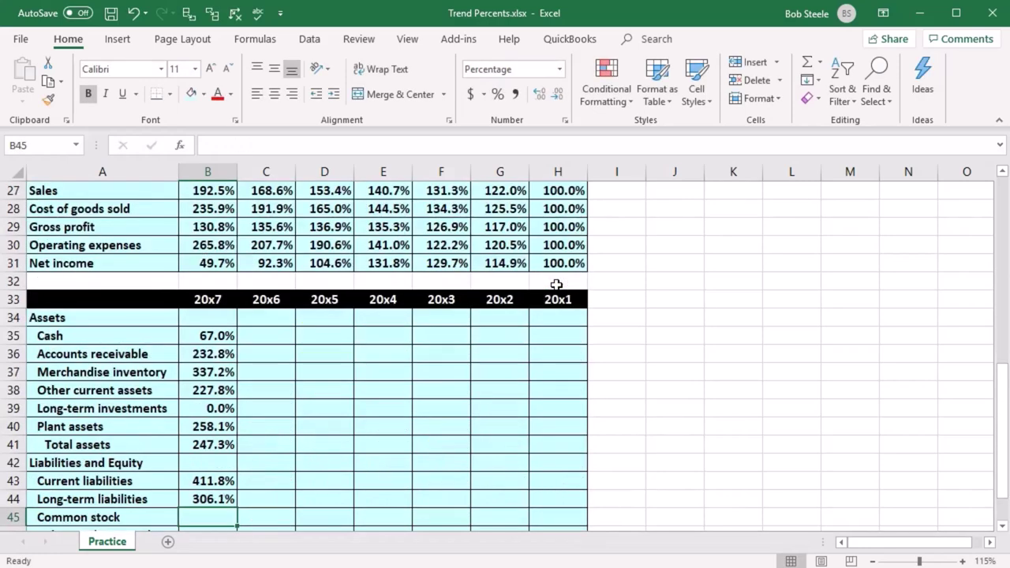
Step: Calculate the 20x7 Common stock trend percent in B45 with =B20/H20
type("=")
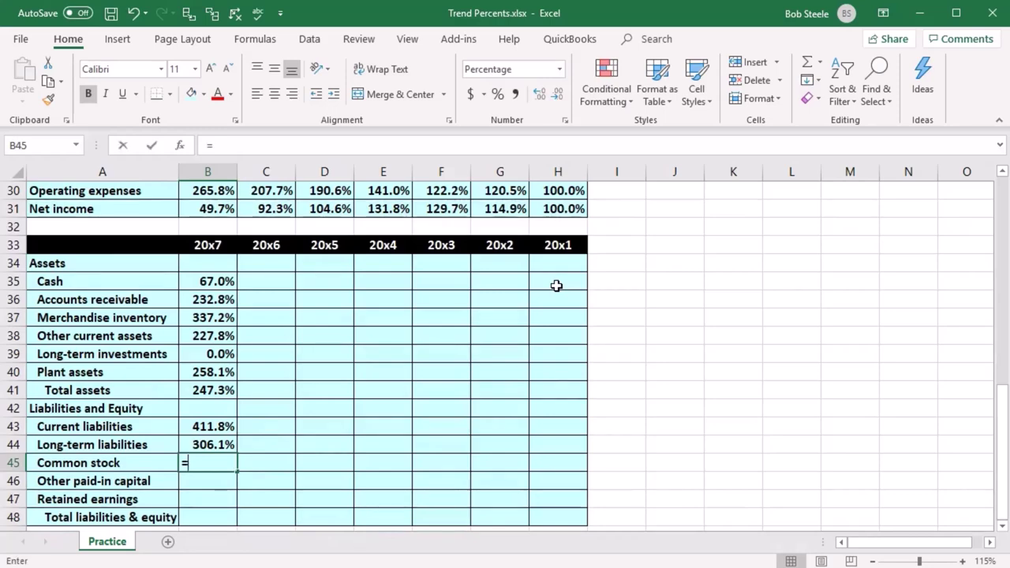
scroll(556, 286, "up", 5)
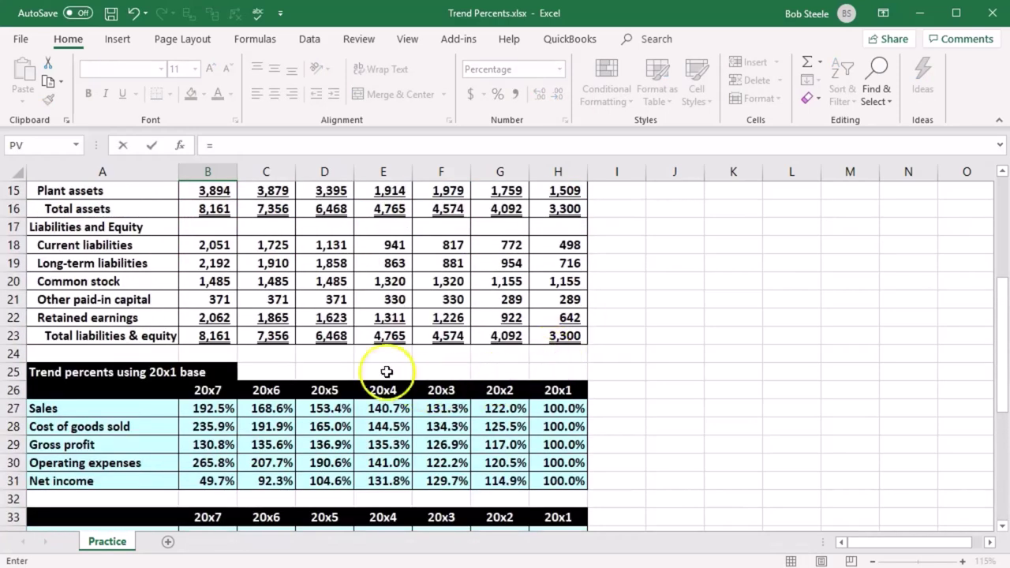
left_click(211, 282)
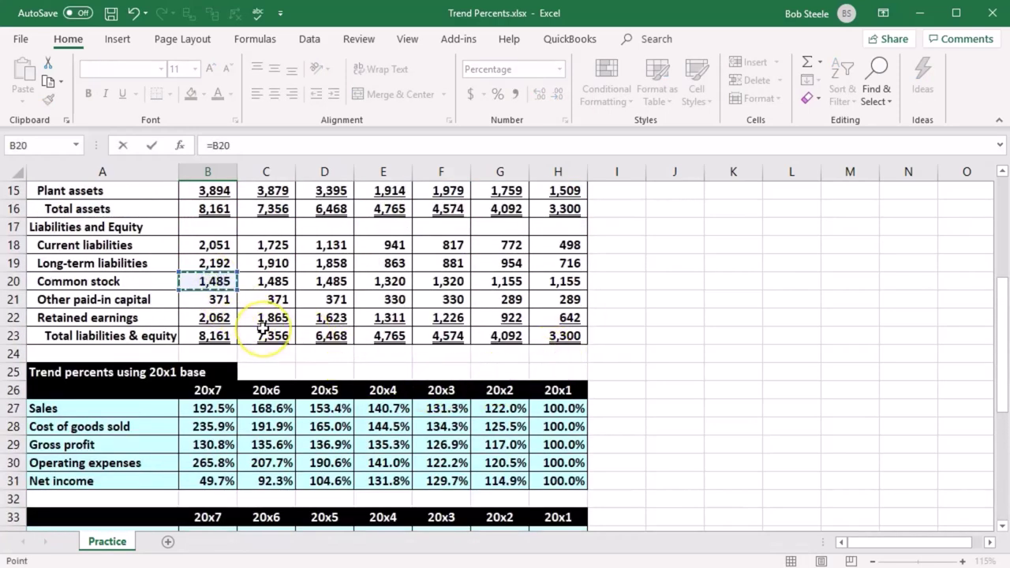
type("/")
left_click(551, 281)
key("Return")
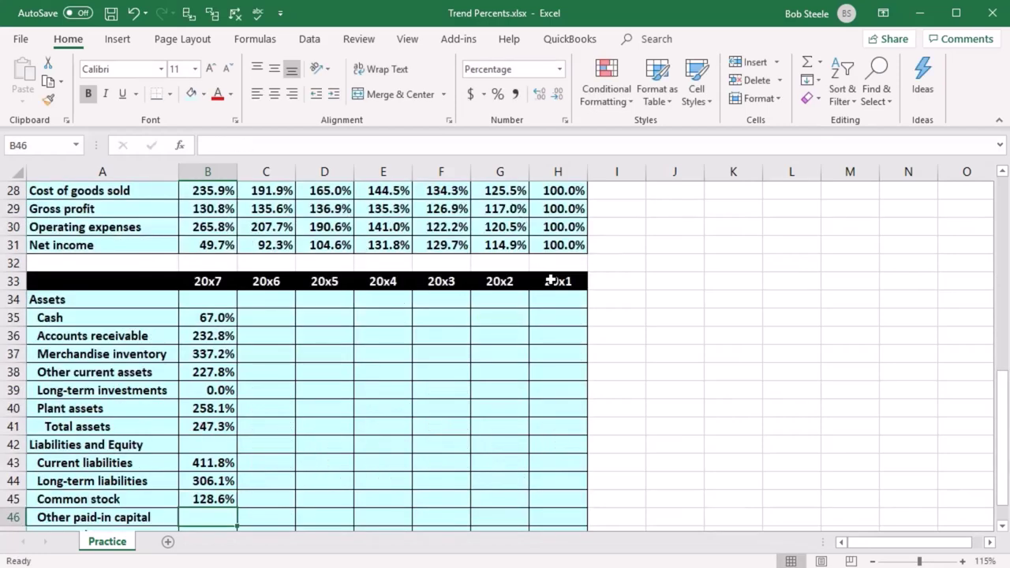
Step: Calculate the 20x7 Other paid-in capital trend percent in B46 with =B21/H21
scroll(550, 280, "down", 1)
type("=")
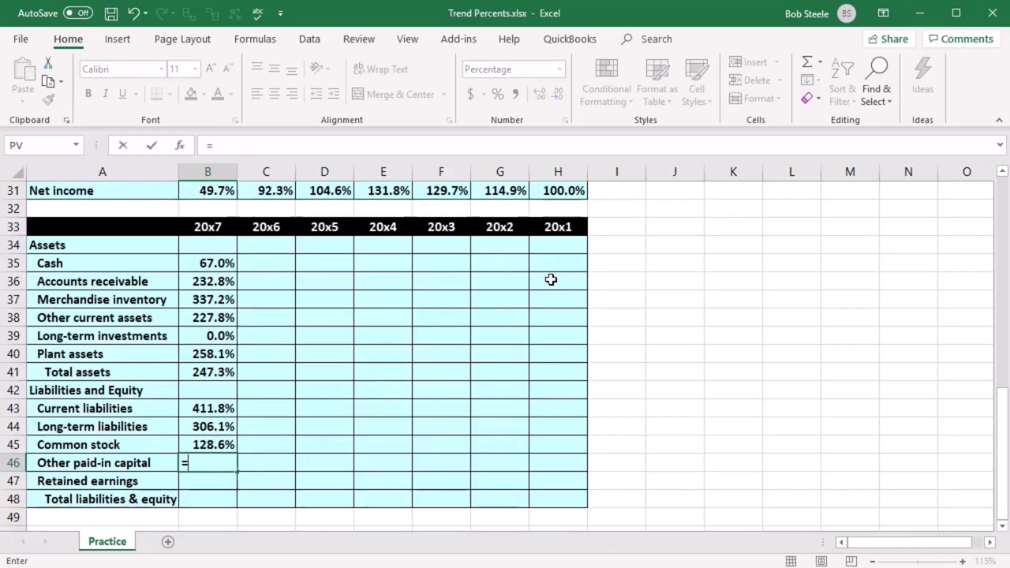
scroll(525, 399, "up", 6)
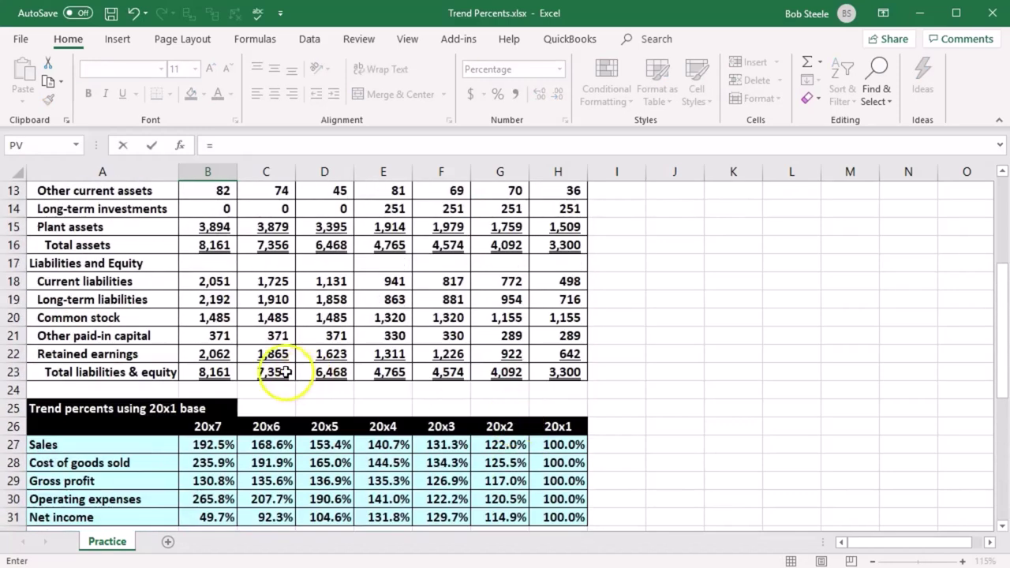
left_click(223, 333)
type("/")
left_click(567, 335)
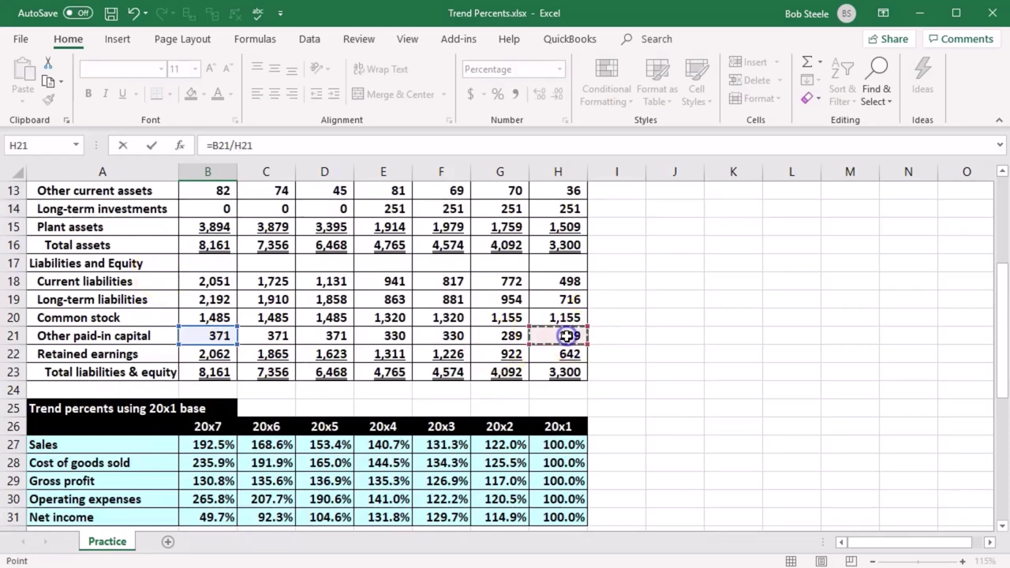
key("Return")
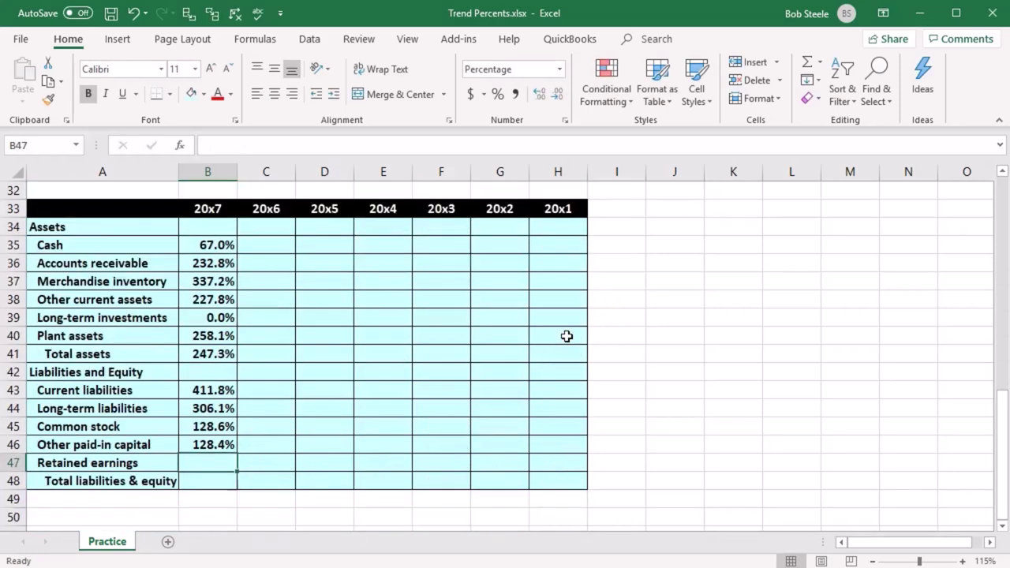
Step: Calculate the 20x7 Retained earnings trend percent in B47 with =B22/H22
type("=")
scroll(567, 336, "up", 6)
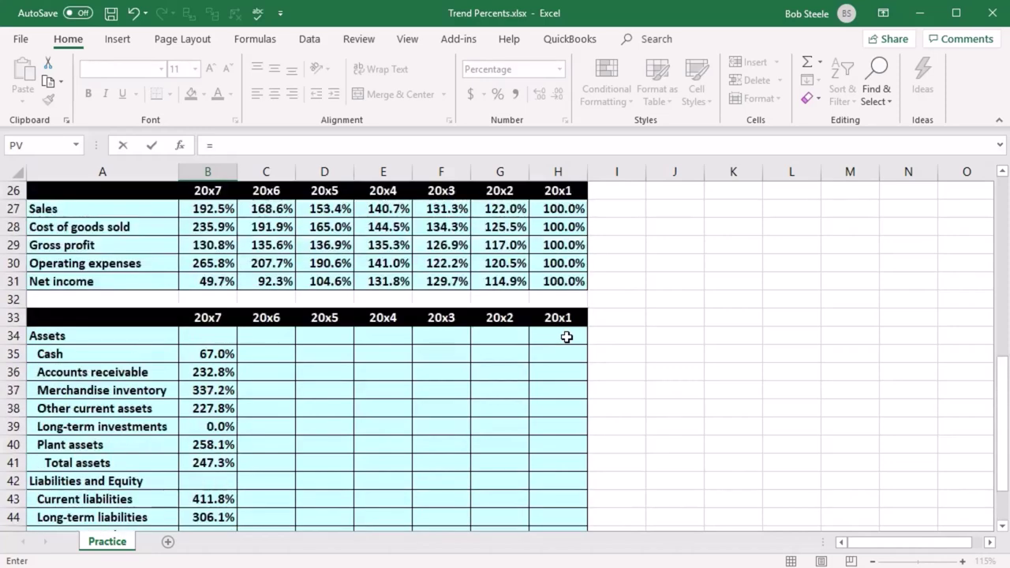
left_click(208, 335)
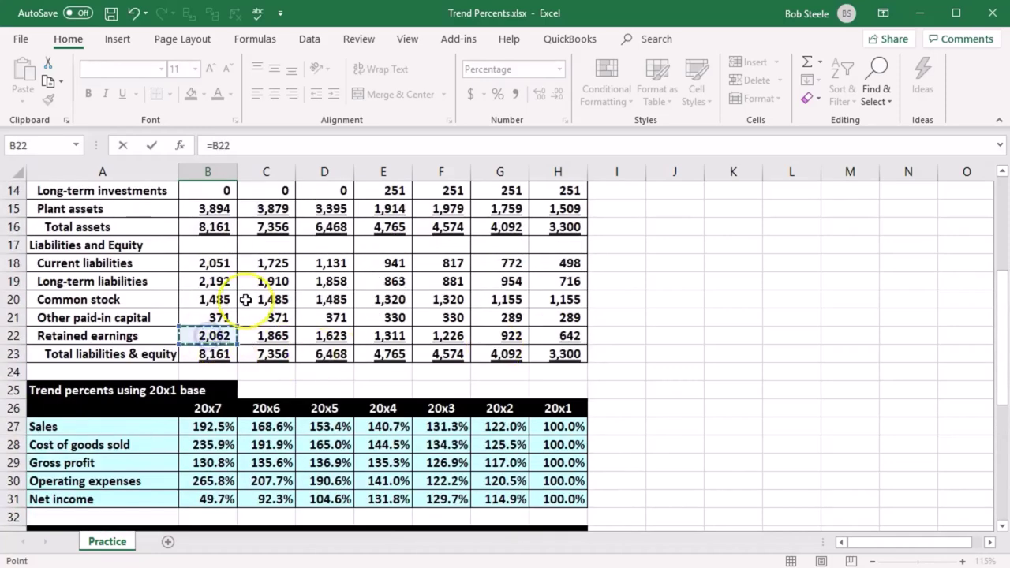
type("/")
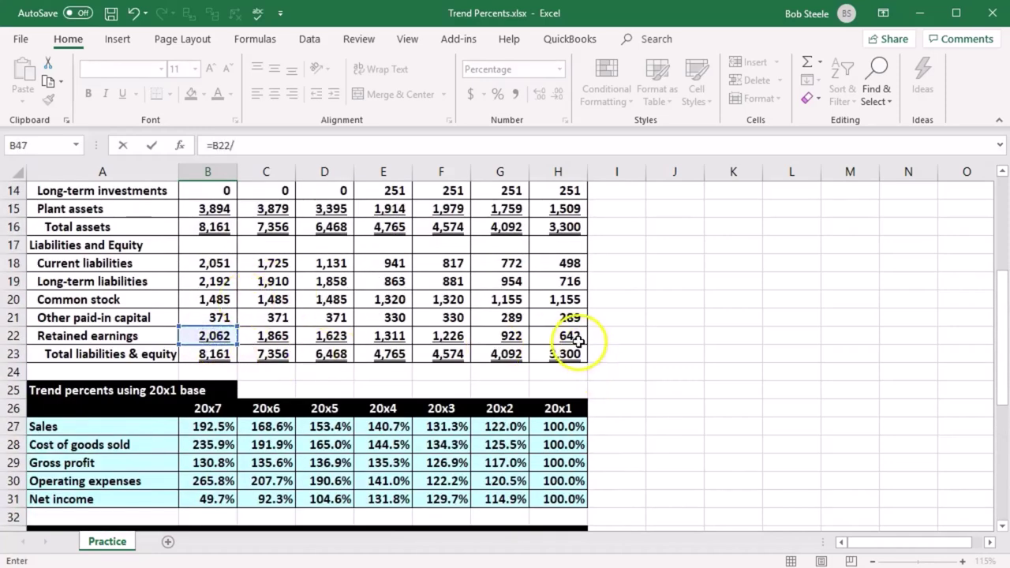
left_click(575, 336)
key("Return")
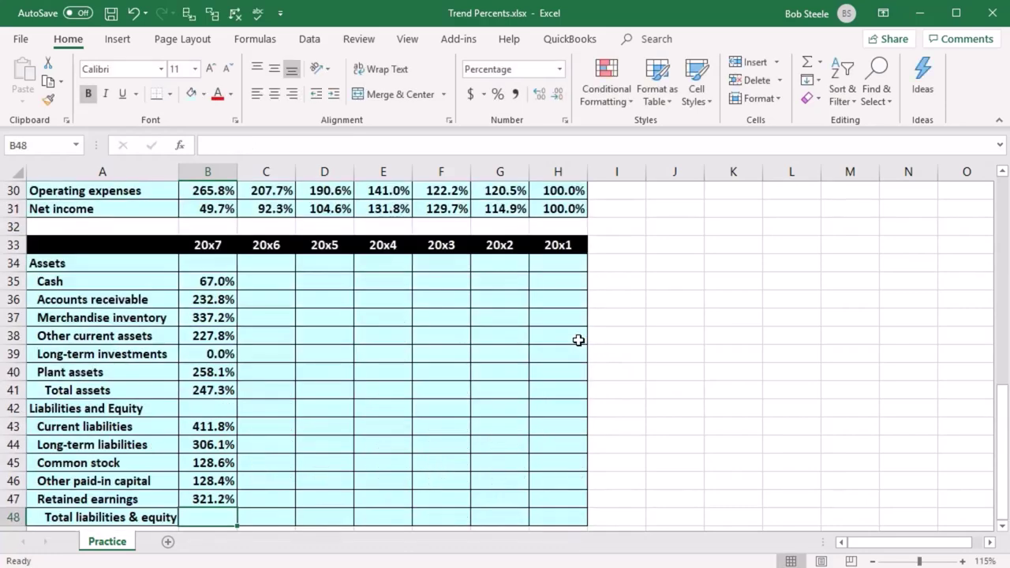
Step: Calculate the 20x7 Total liabilities & equity trend percent in B48 with =B23/H23
scroll(578, 339, "down", 1)
type("=")
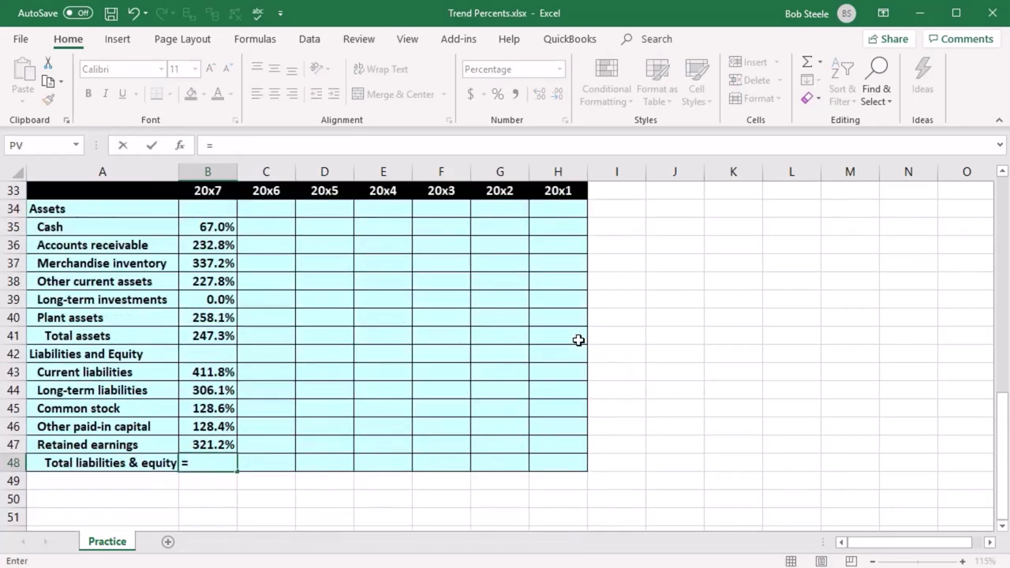
scroll(578, 339, "up", 8)
left_click(219, 444)
type("/")
left_click(559, 445)
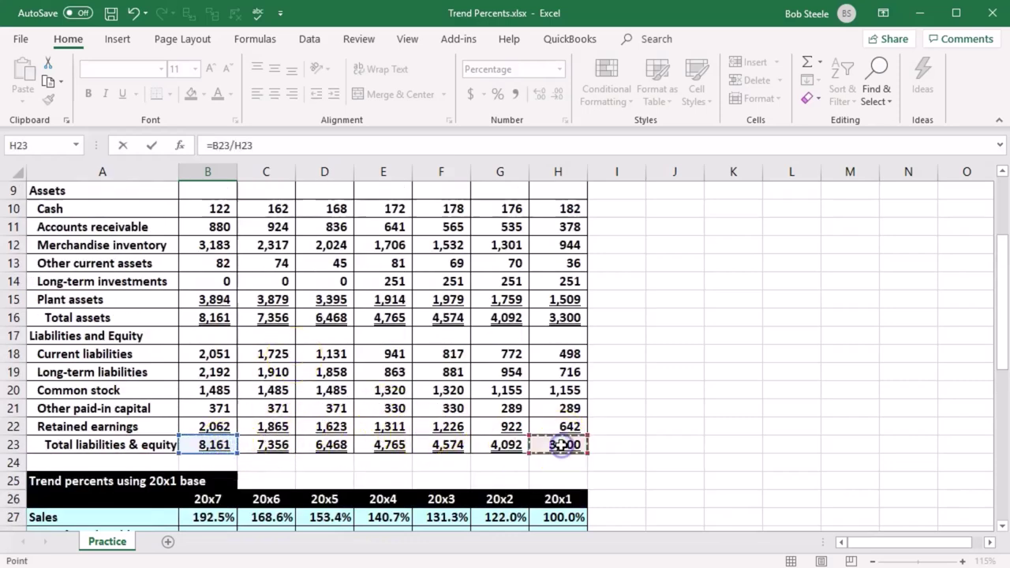
key("Return")
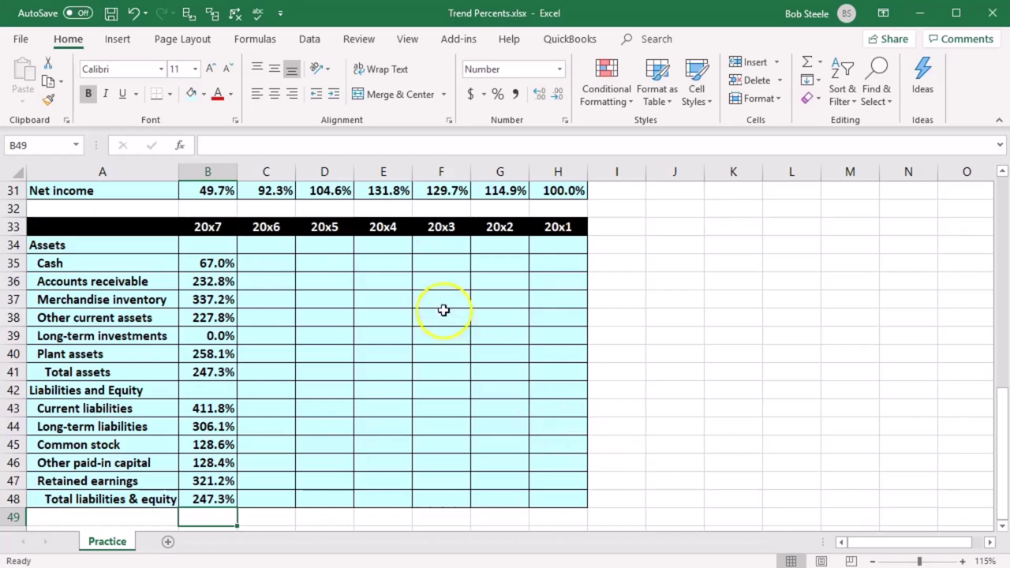
Step: Calculate the 20x6 Cash trend percent in C35 with =C10/H10
left_click(278, 264)
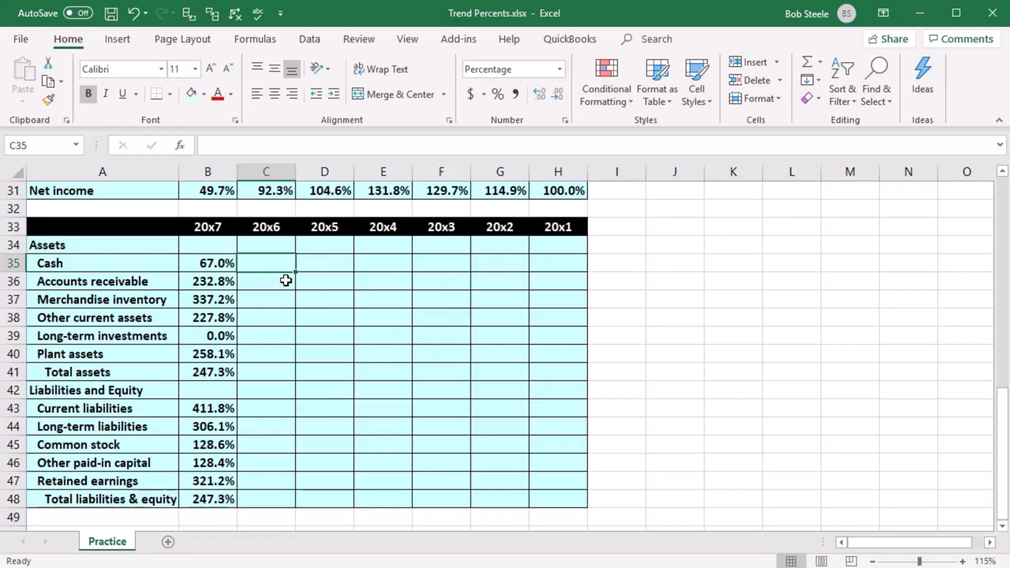
type("=")
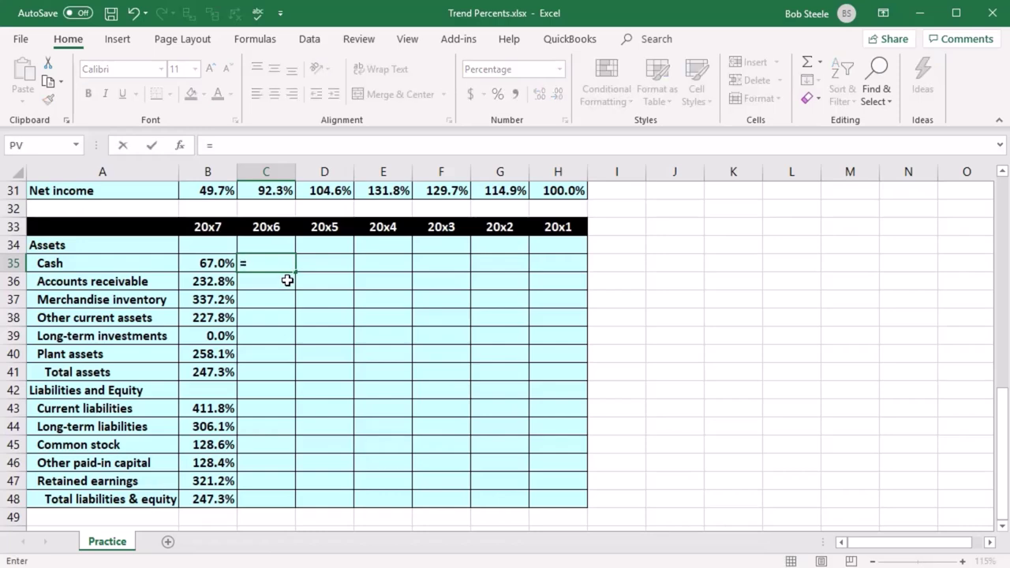
scroll(287, 281, "up", 9)
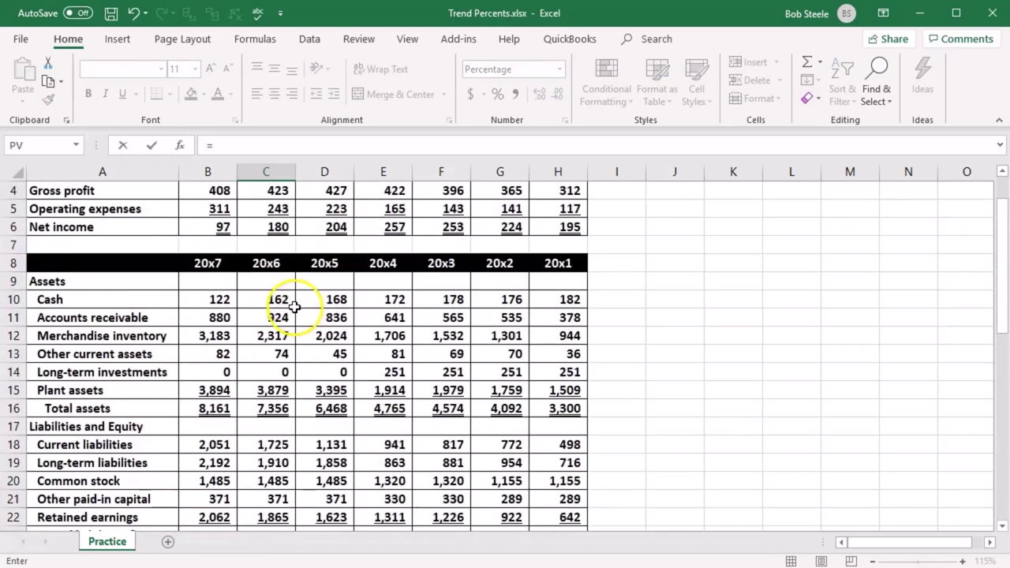
left_click(273, 301)
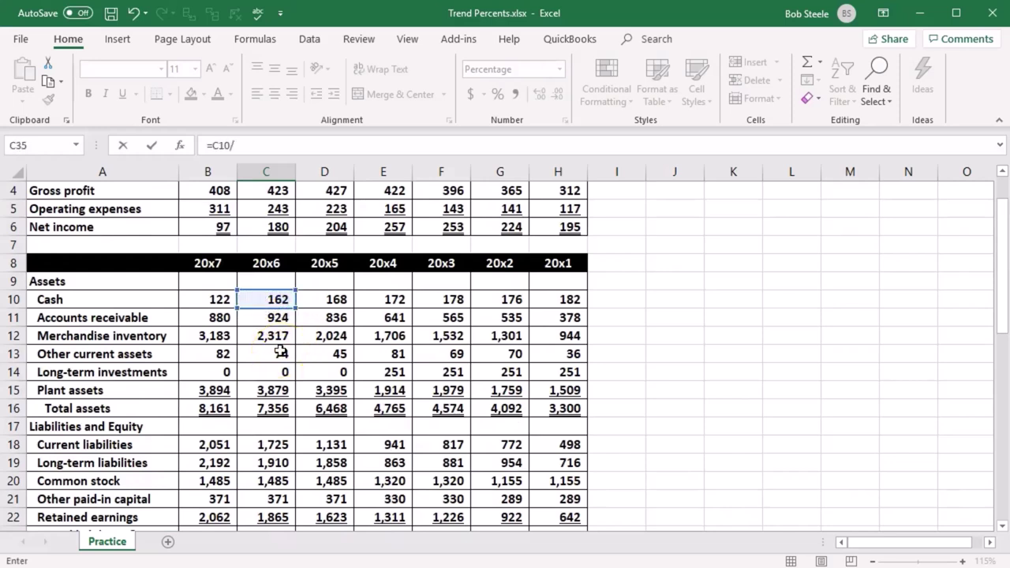
left_click(565, 302)
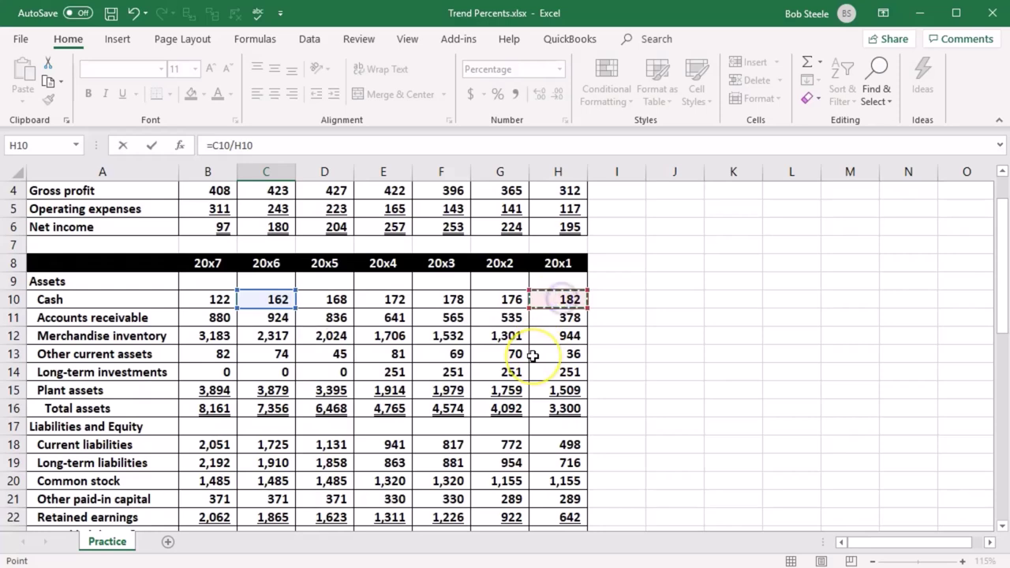
key("Return")
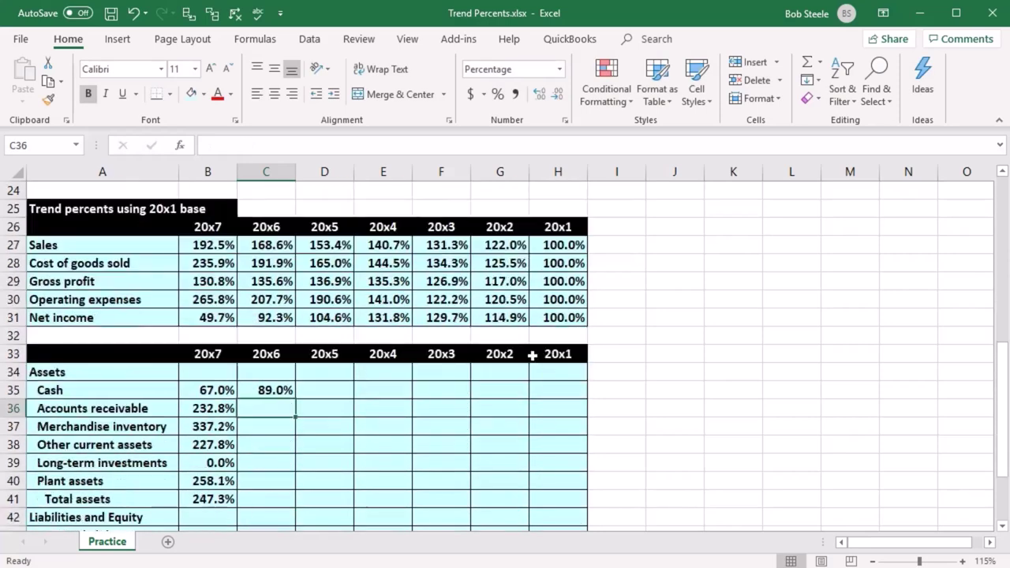
Step: Fill the 20x6 Cash formula down through C48 and clear the Liabilities and Equity heading cell C42
scroll(523, 366, "down", 2)
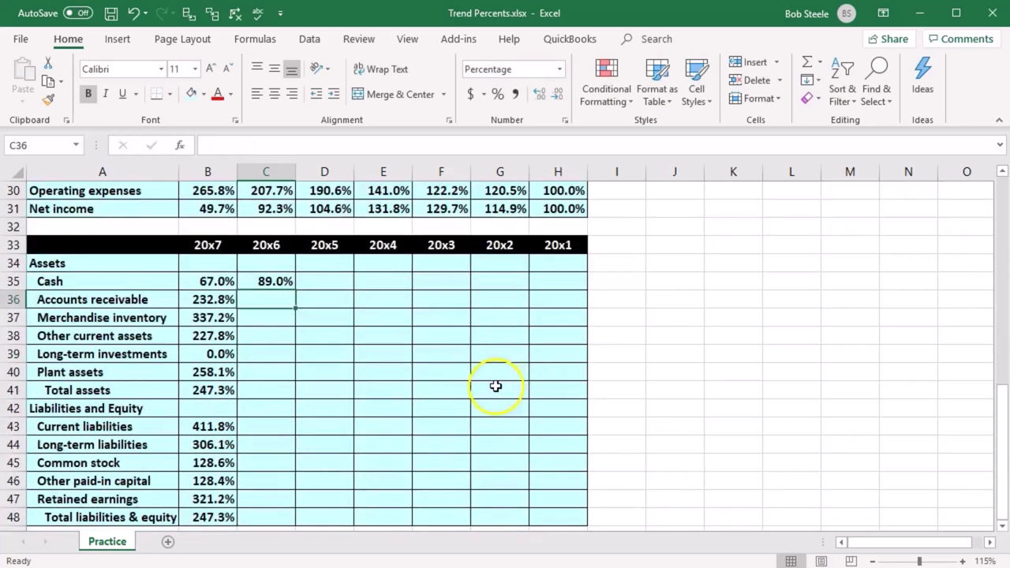
left_click(281, 282)
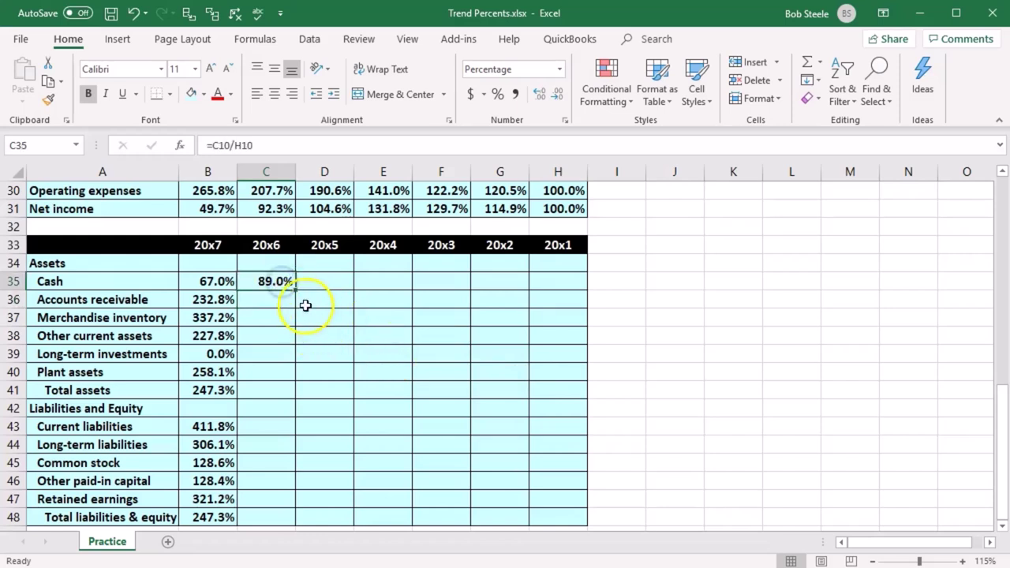
left_click_drag(298, 292, 274, 473)
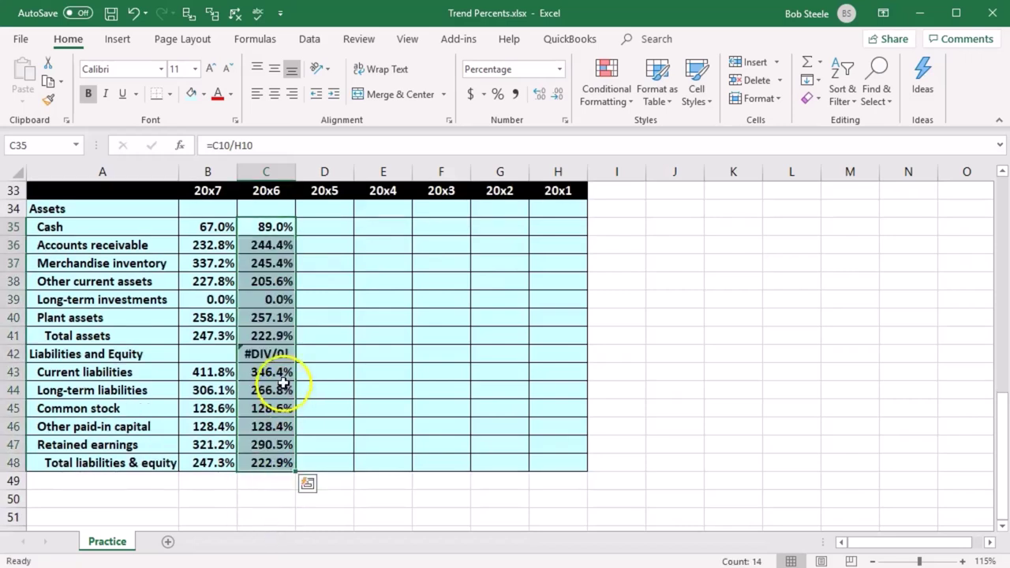
left_click(266, 354)
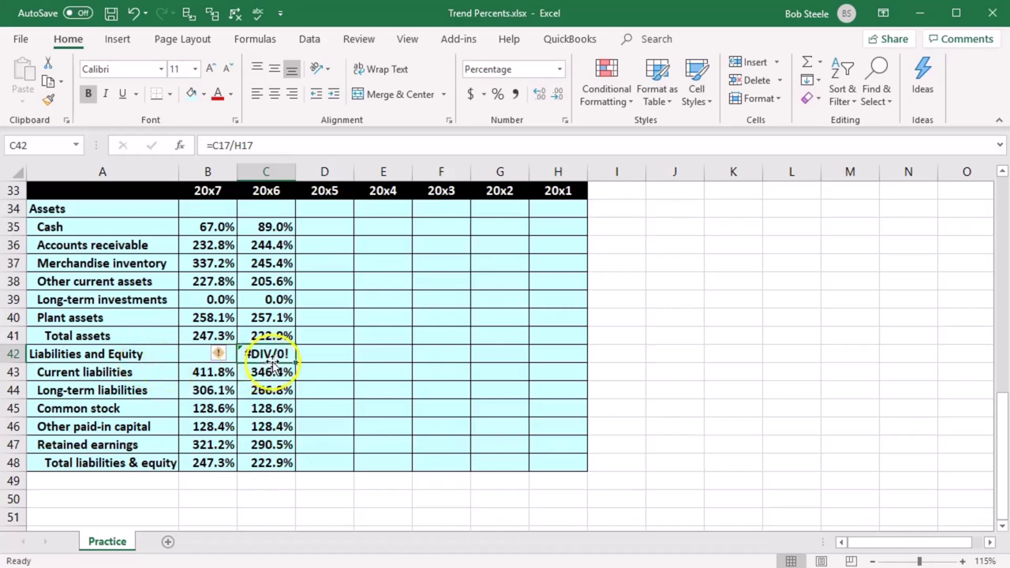
key("Delete")
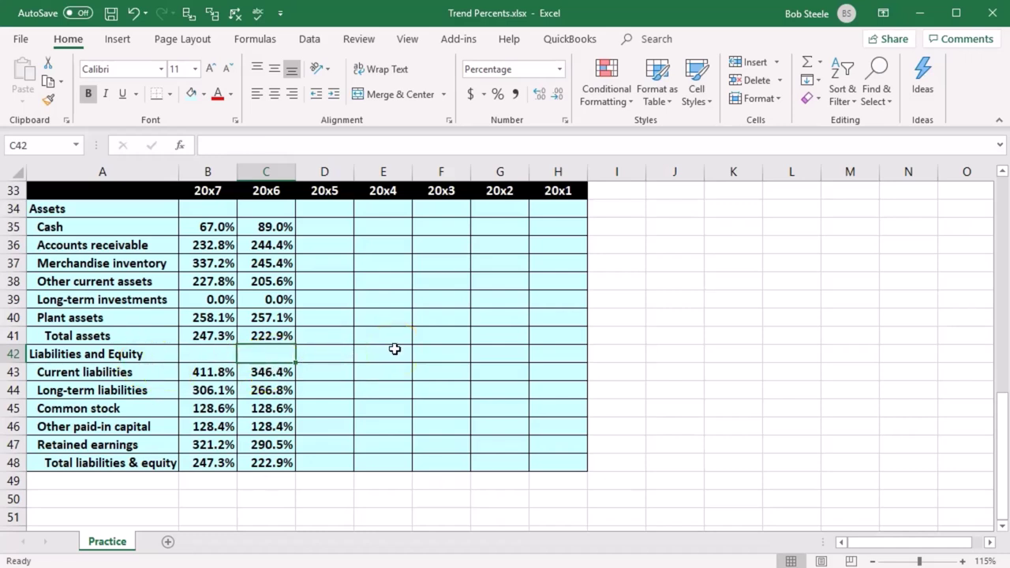
Step: Check which source cells the 20x6 Common stock formula in C45 refers to in the balance sheet
left_click(274, 406)
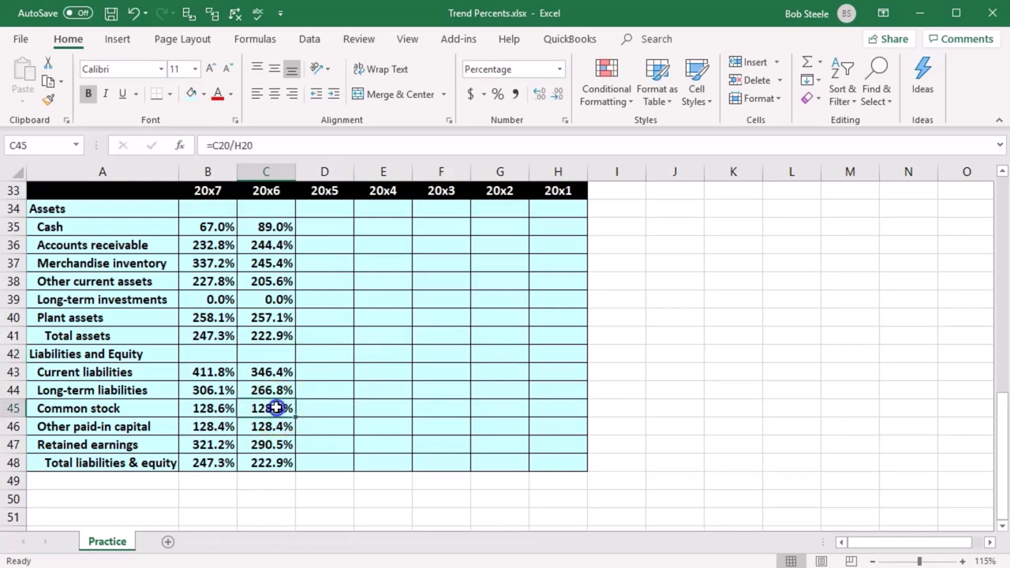
key("F2")
scroll(436, 404, "up", 7)
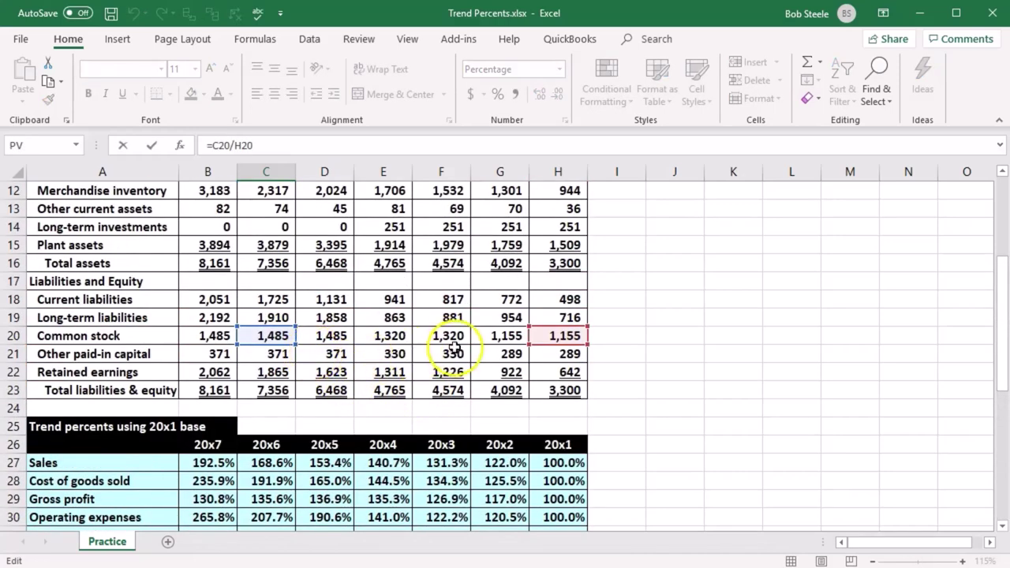
scroll(406, 369, "up", 1)
scroll(404, 373, "up", 1)
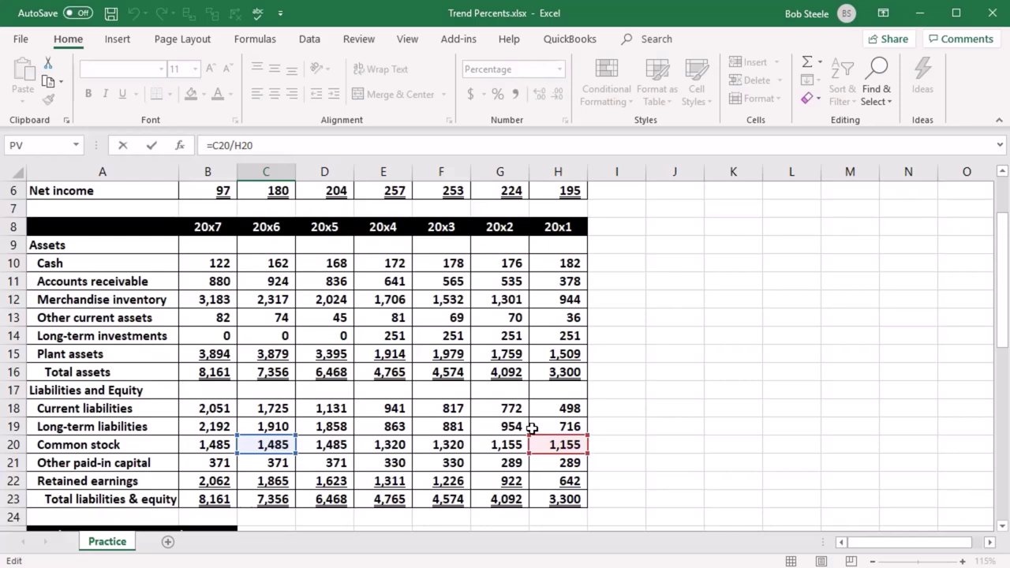
key("Return")
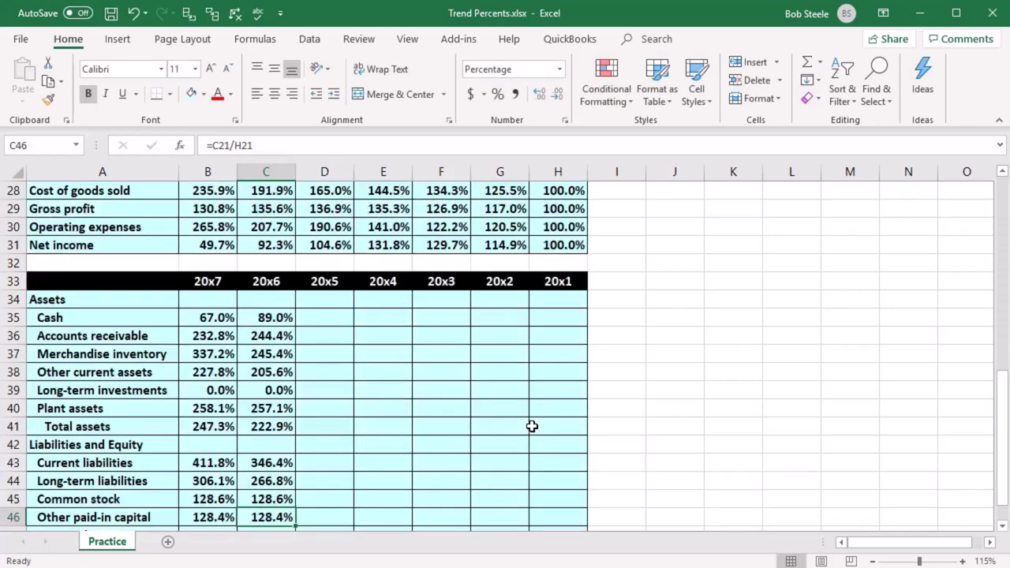
Step: Calculate the 20x5 Cash trend percent in D35 with =D10/H10
left_click(330, 318)
scroll(394, 393, "down", 1)
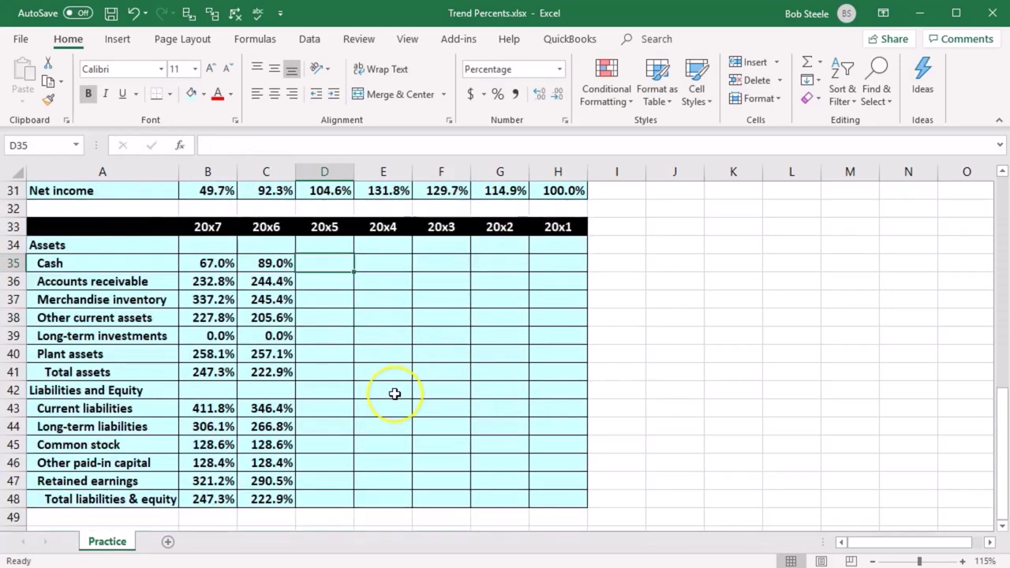
type("=")
scroll(395, 393, "up", 8)
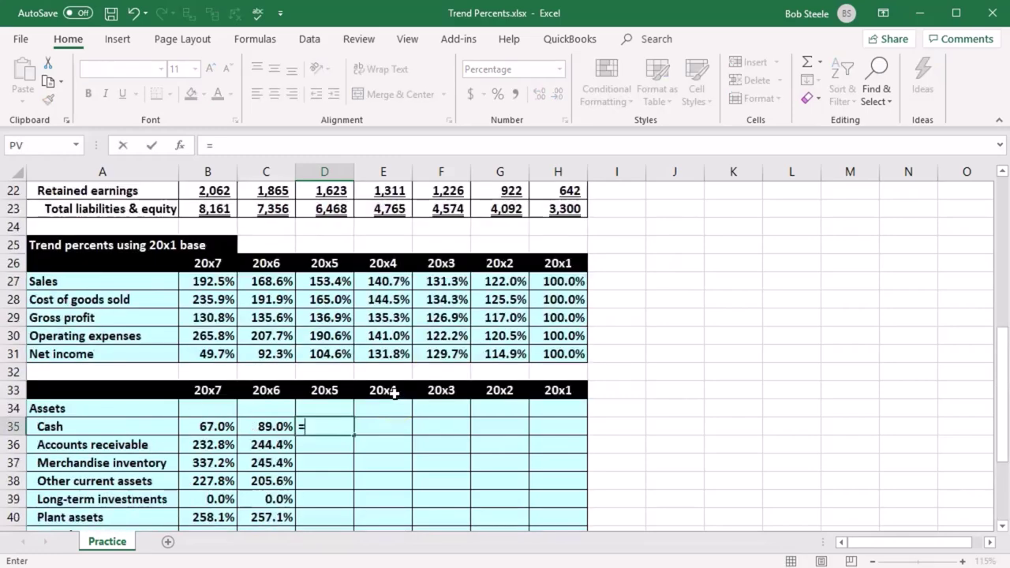
scroll(392, 403, "down", 5)
scroll(392, 402, "up", 6)
left_click(330, 300)
type("/")
left_click(555, 301)
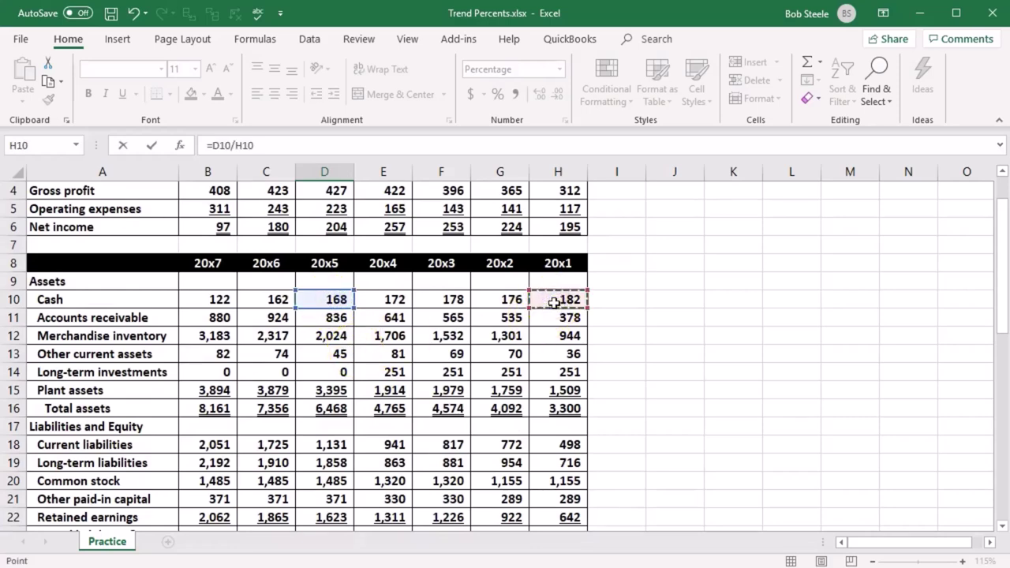
key("Return")
Step: Fill the 20x5 Cash formula down through D48 and clear the Liabilities and Equity heading cell D42
scroll(555, 300, "down", 6)
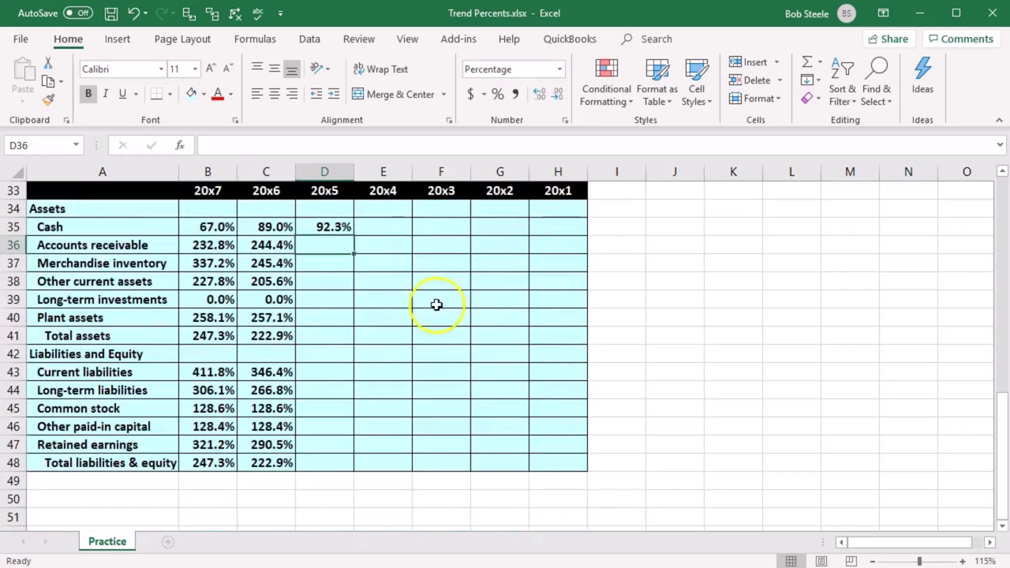
left_click(330, 227)
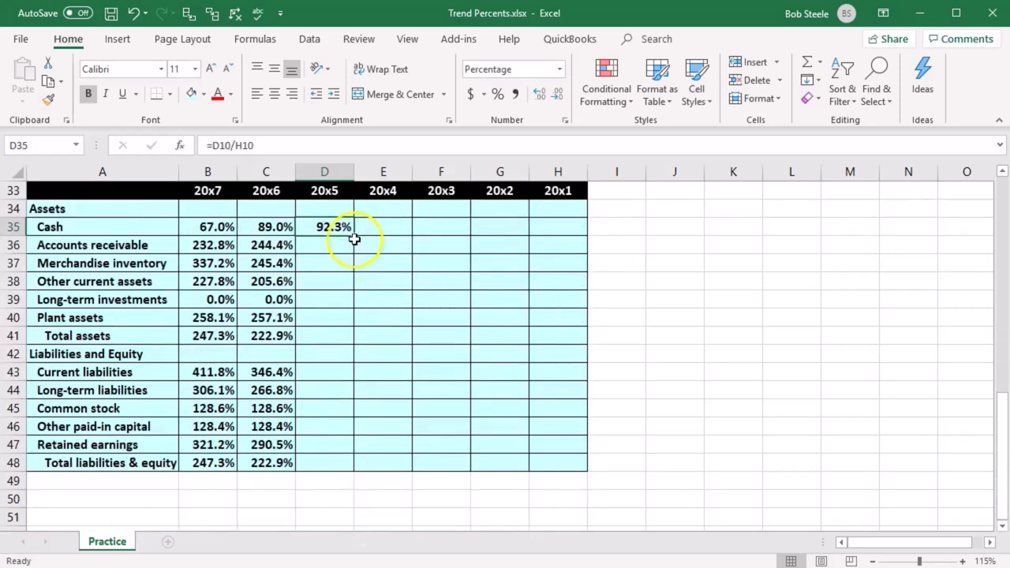
left_click_drag(354, 234, 356, 468)
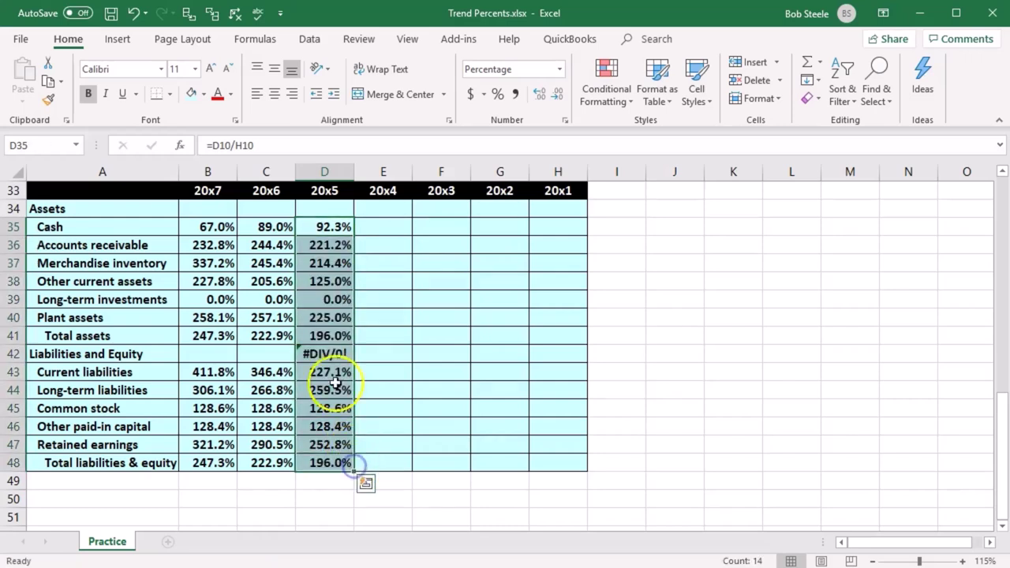
left_click(334, 354)
key("Delete")
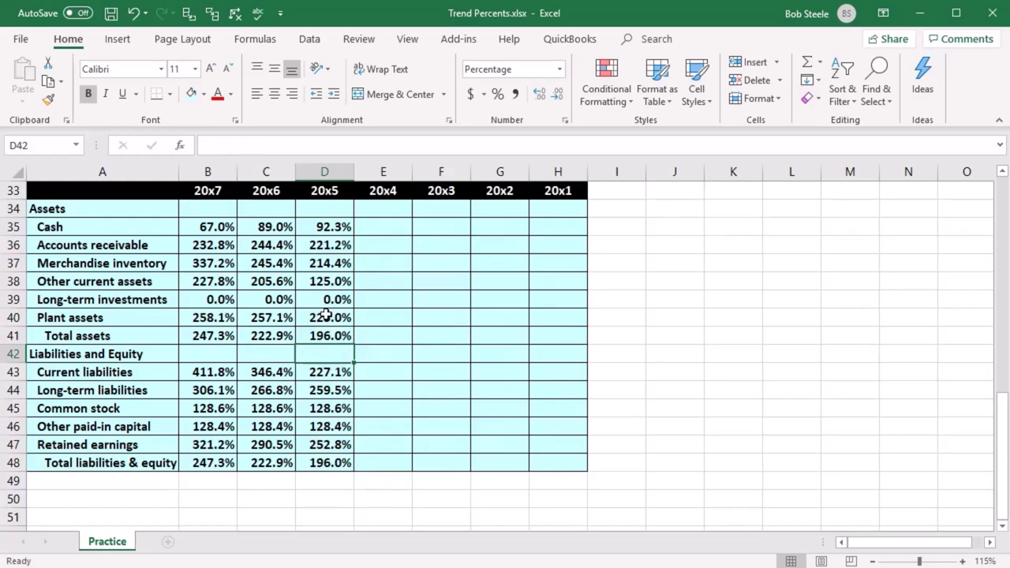
Step: Check which source cells the 20x5 Retained earnings formula in D47 refers to in the balance sheet
double_click(334, 444)
scroll(334, 444, "up", 8)
scroll(333, 444, "up", 1)
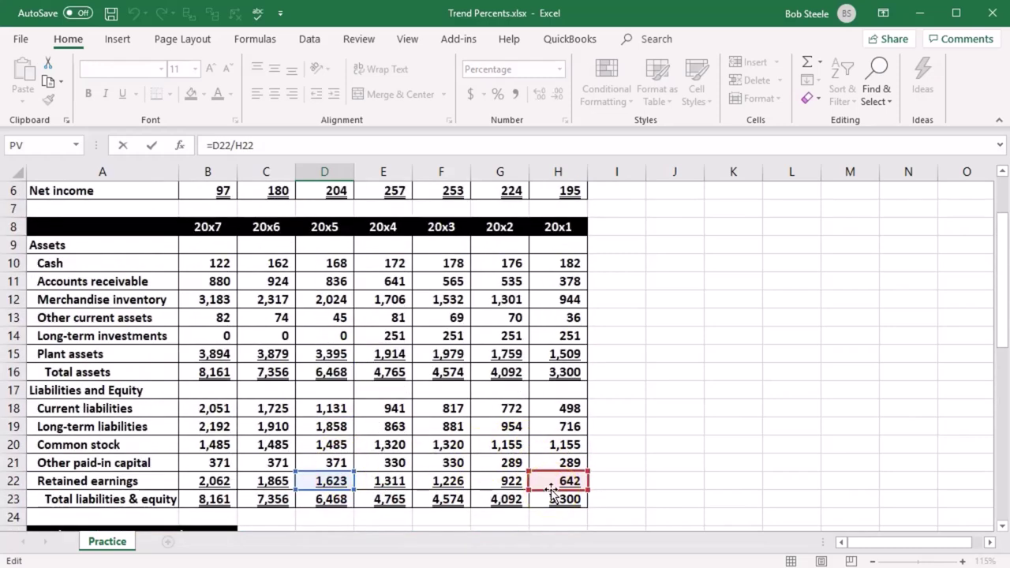
key("Return")
Step: Calculate the 20x4 Cash trend percent in E35 with =E10/H10
left_click(387, 283)
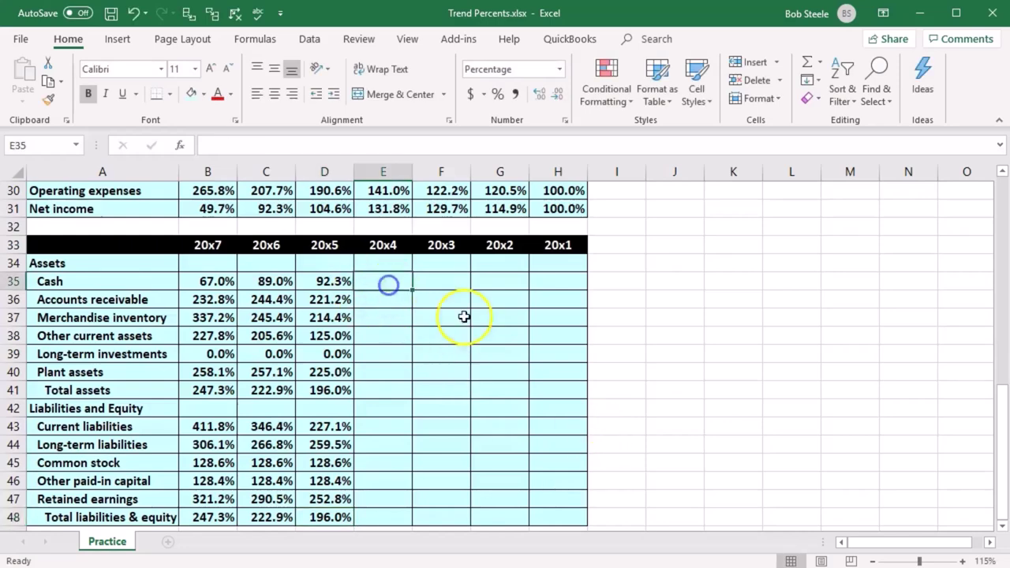
type("=")
scroll(485, 337, "up", 7)
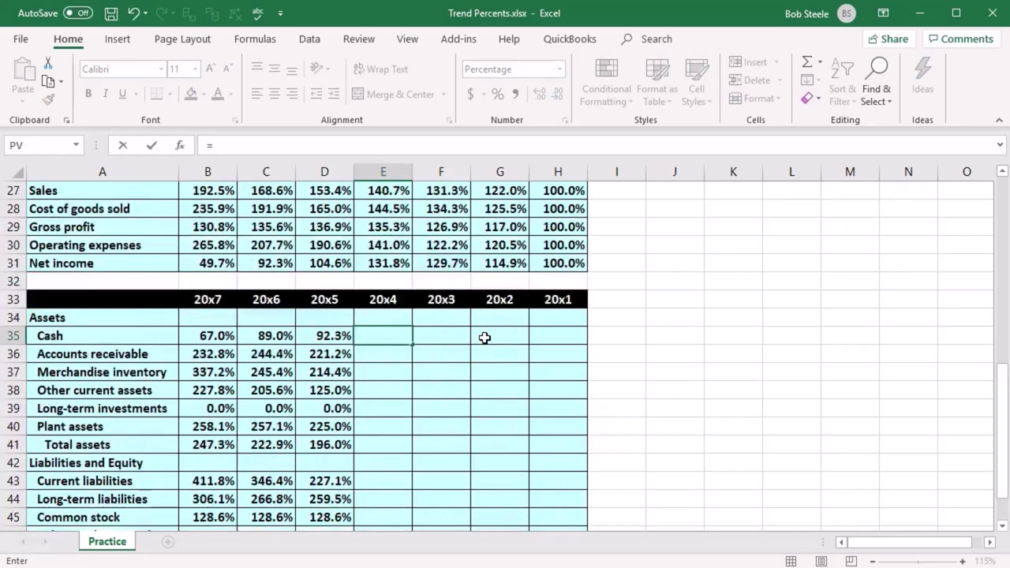
scroll(485, 338, "up", 1)
left_click(390, 265)
type("/")
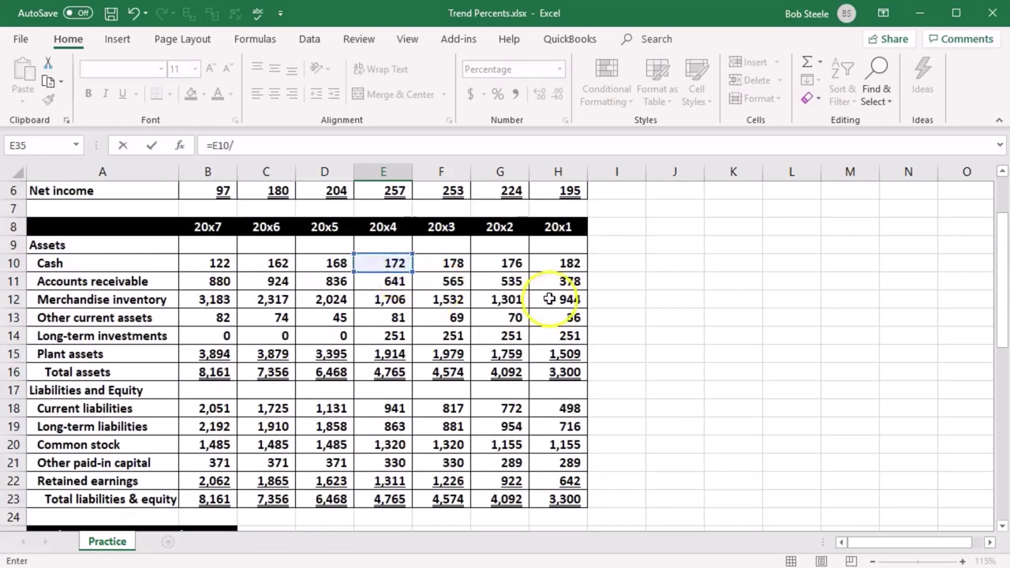
left_click(568, 262)
key("Return")
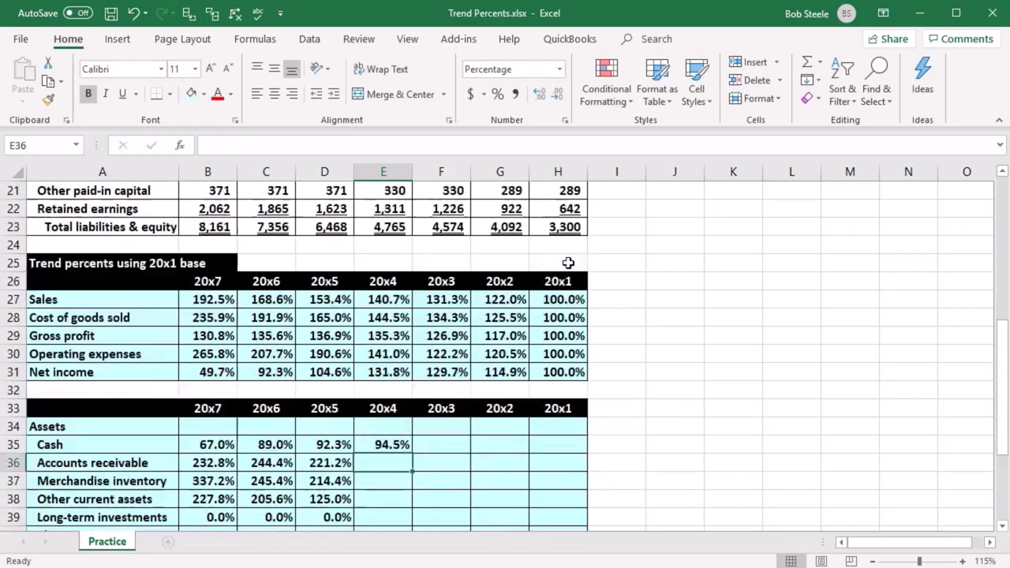
Step: Fill the 20x4 Cash formula down through E48 and clear the Liabilities and Equity heading cell E42
left_click(399, 337)
scroll(426, 341, "down", 1)
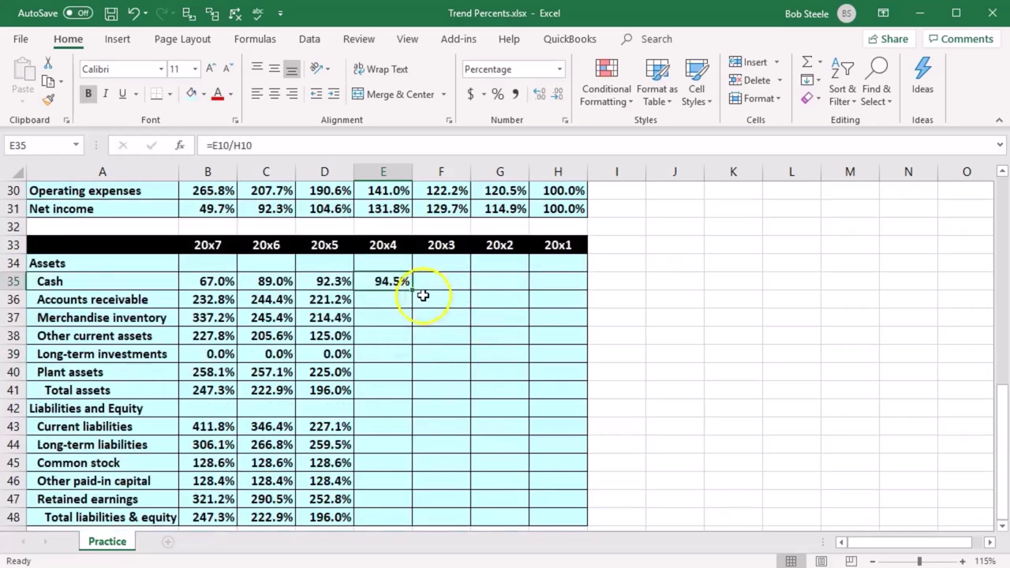
left_click_drag(414, 292, 379, 518)
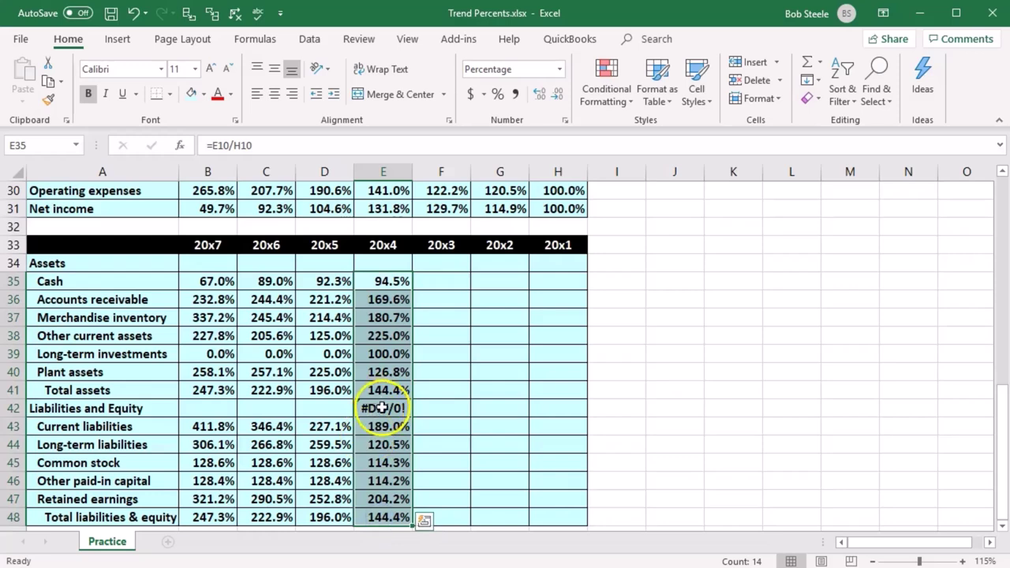
left_click(383, 408)
key("Delete")
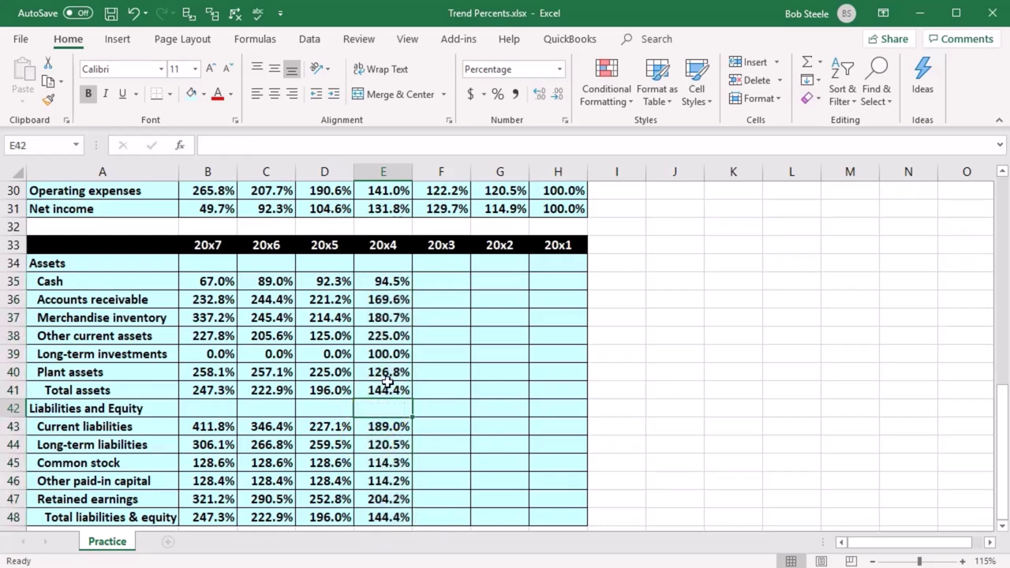
Step: Check which balance sheet cells the 20x4 Plant assets formula in E40 refers to
left_click(389, 375)
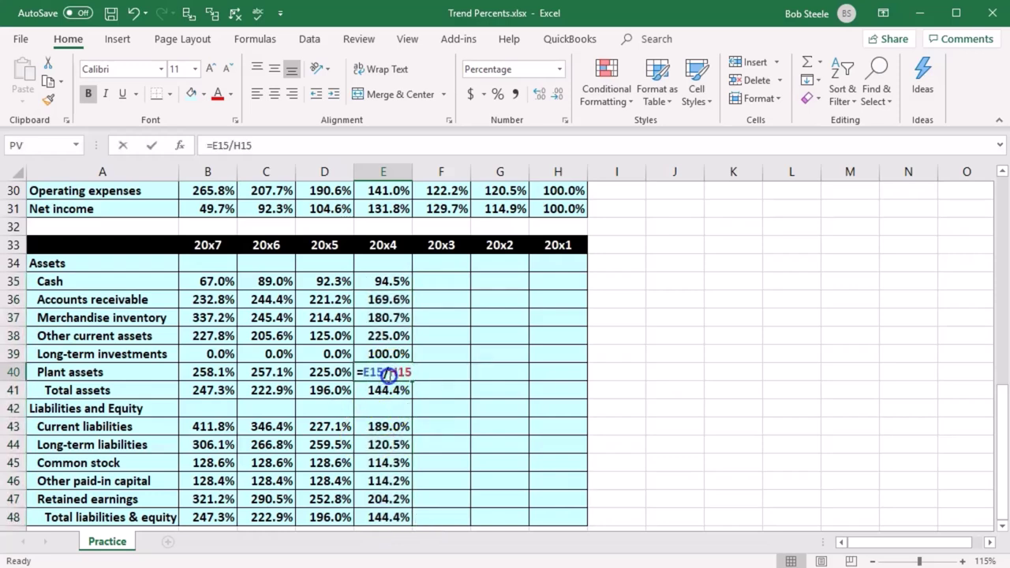
double_click(389, 375)
scroll(389, 375, "up", 8)
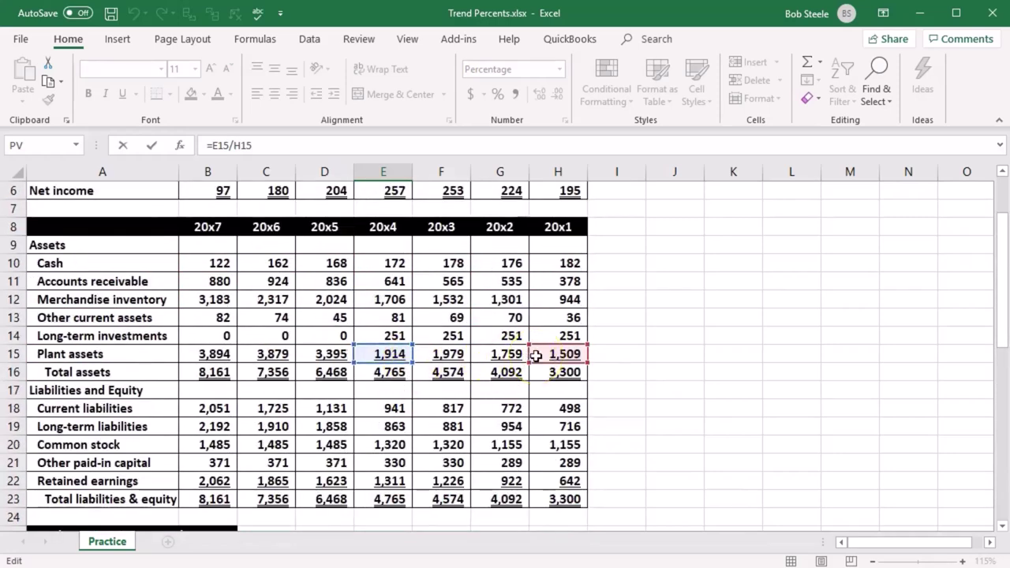
key("Return")
scroll(536, 356, "down", 1)
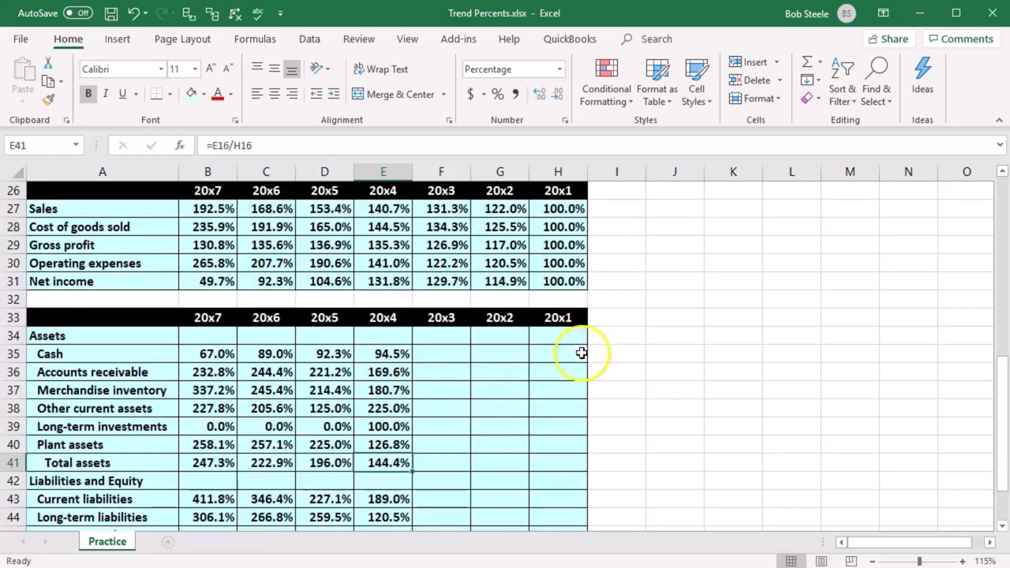
Step: Make the 20x1 reference in the 20x4 Cash formula in E35 absolute, giving =E10/$H$10
double_click(391, 354)
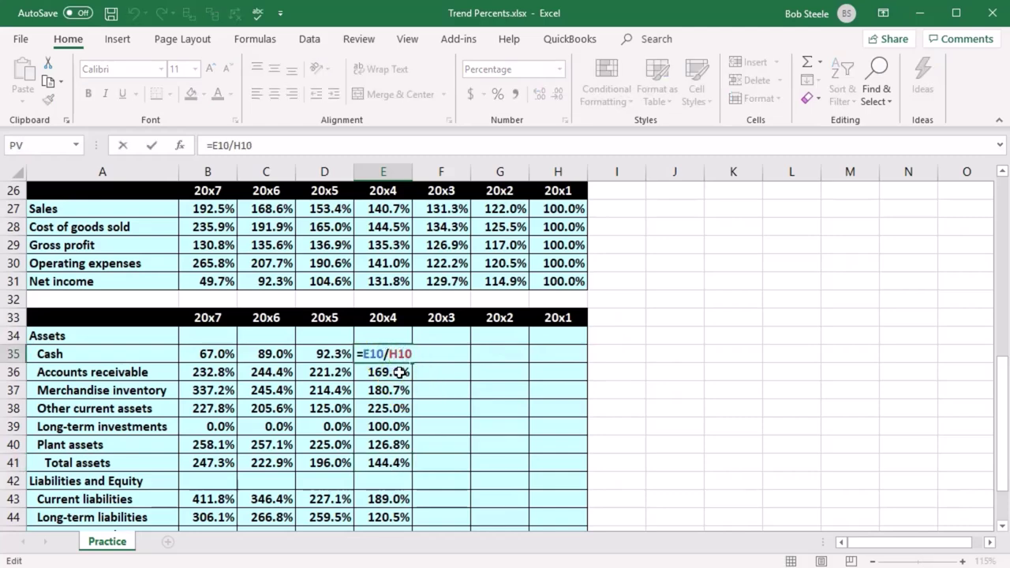
scroll(399, 367, "up", 8)
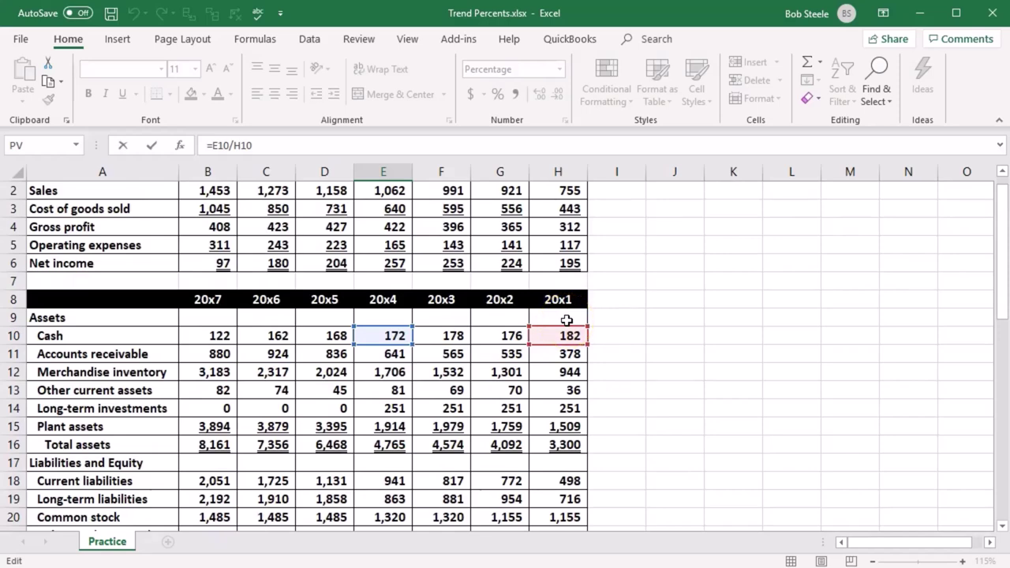
scroll(567, 319, "down", 7)
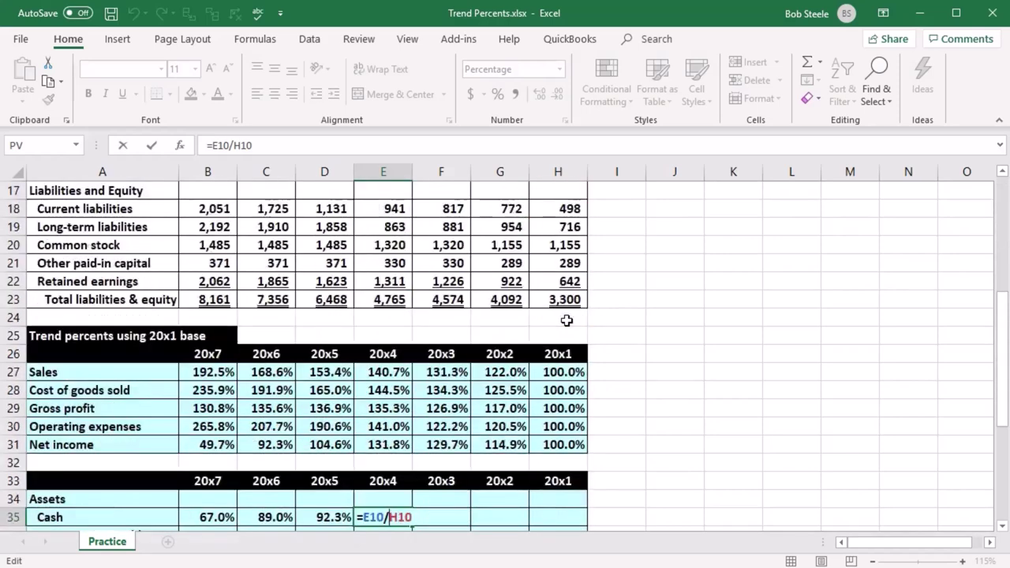
left_click(404, 407)
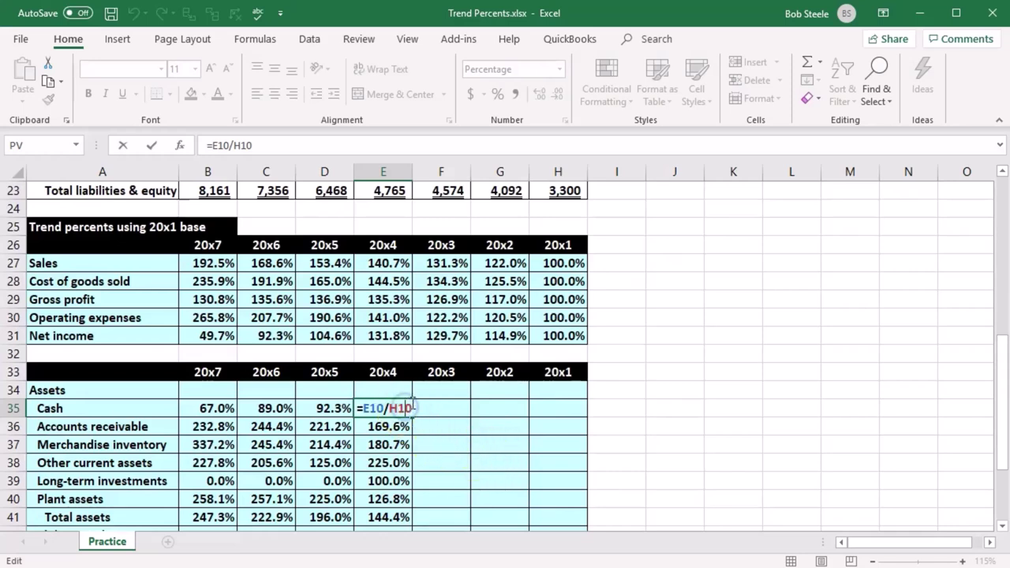
key("F4")
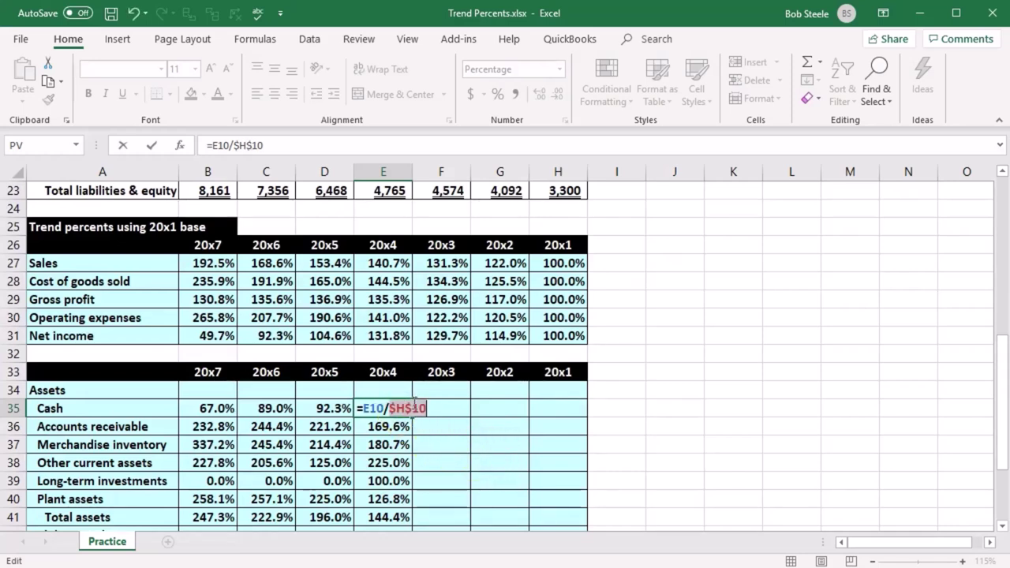
key("Return")
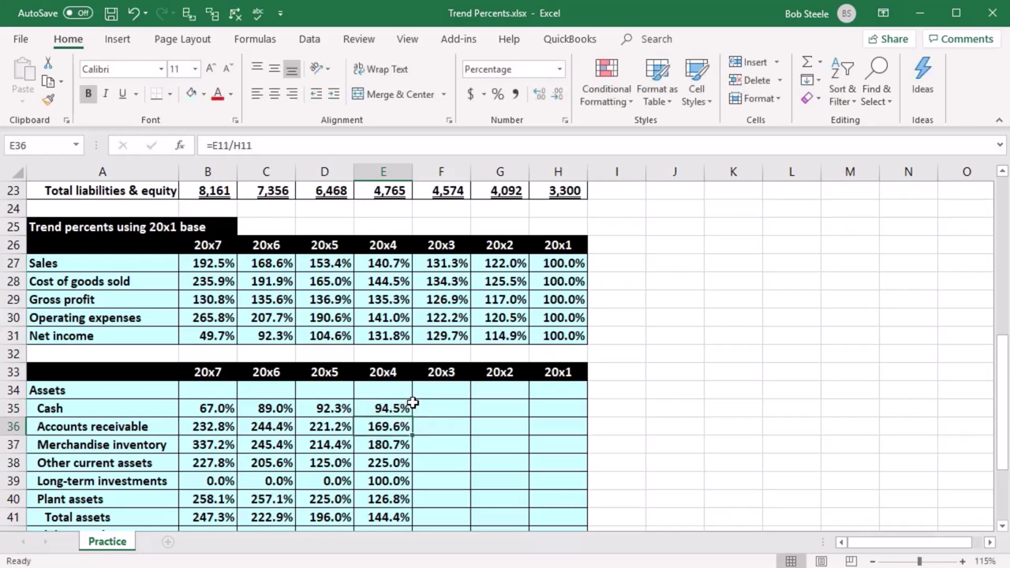
Step: Fill the 20x4 Cash formula from E35 across the 20x3, 20x2 and 20x1 columns through H35
left_click(392, 408)
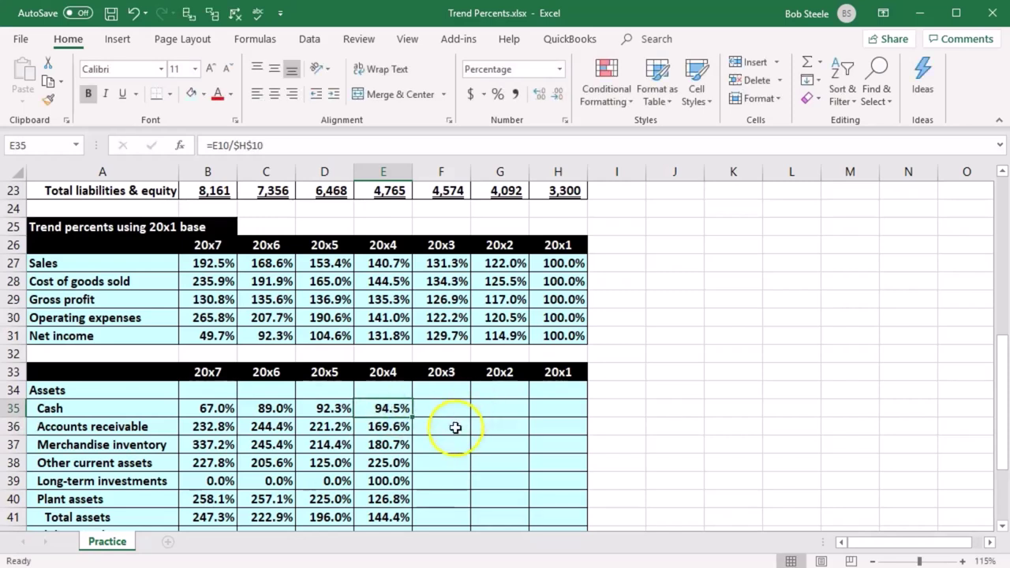
left_click_drag(413, 419, 581, 405)
left_click_drag(525, 487, 529, 497)
Step: Check the references in the Cash formulas in E35 and G35 against the balance sheet source cells
double_click(387, 410)
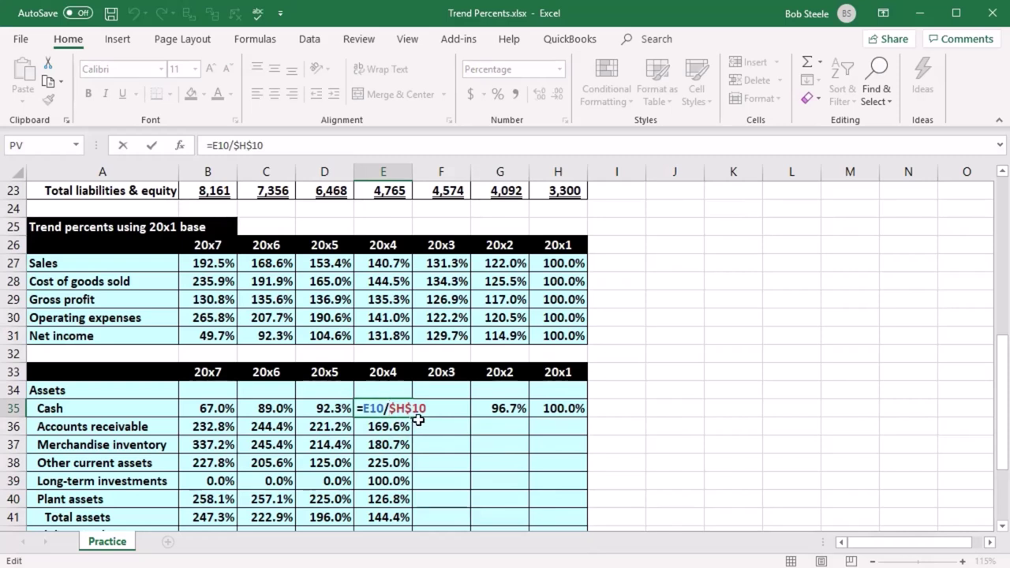
key("Return")
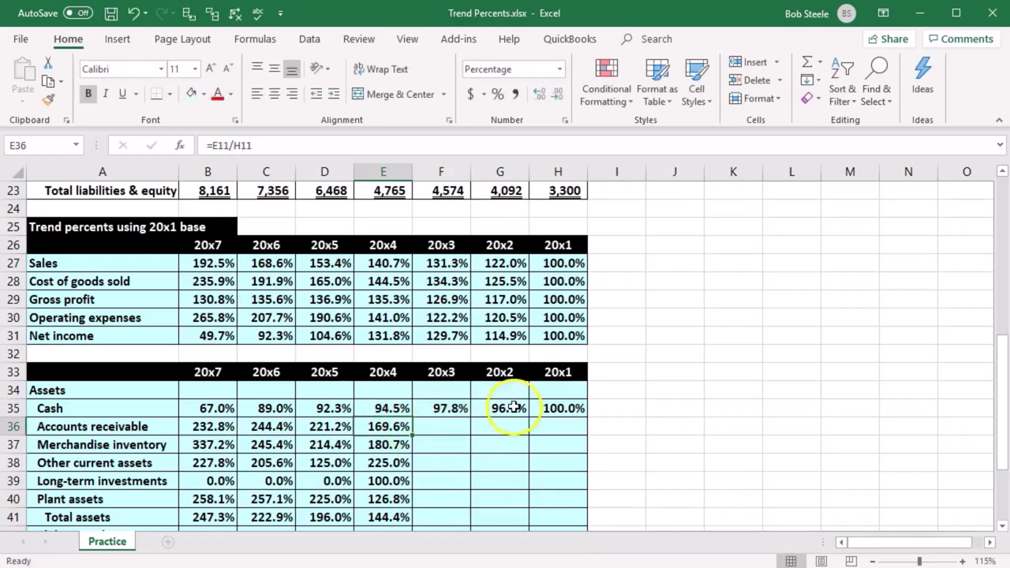
double_click(514, 407)
scroll(509, 434, "up", 7)
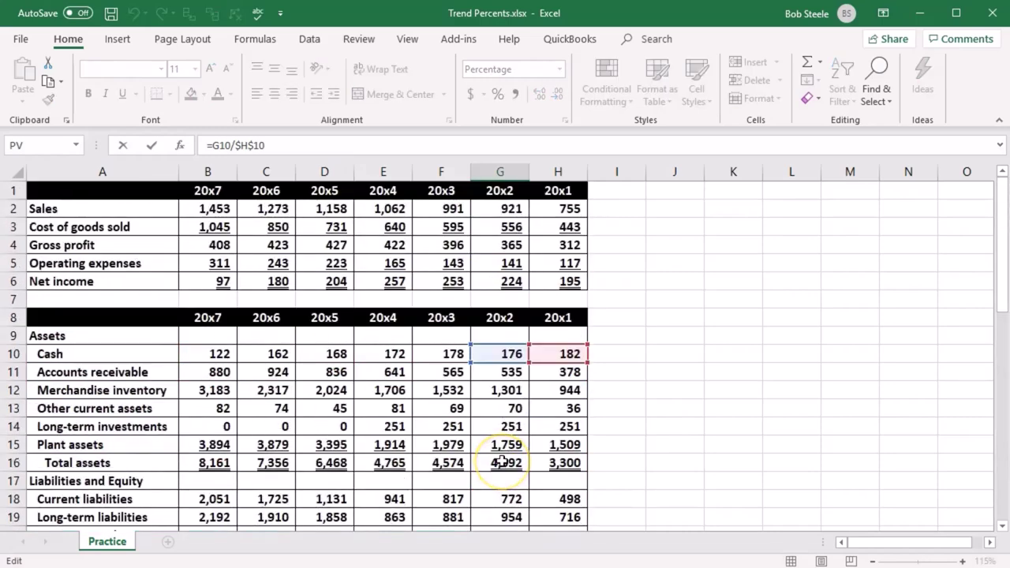
key("Return")
scroll(493, 434, "down", 2)
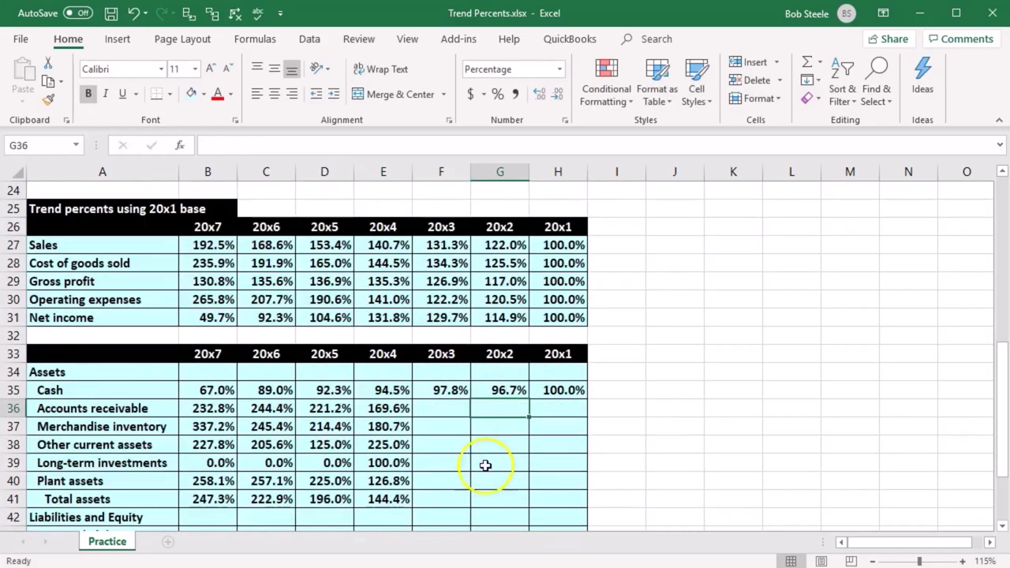
Step: Change the 20x4 Accounts receivable formula in E36 to =E11/$H$11 and fill it across through H36
double_click(395, 409)
scroll(404, 427, "up", 3)
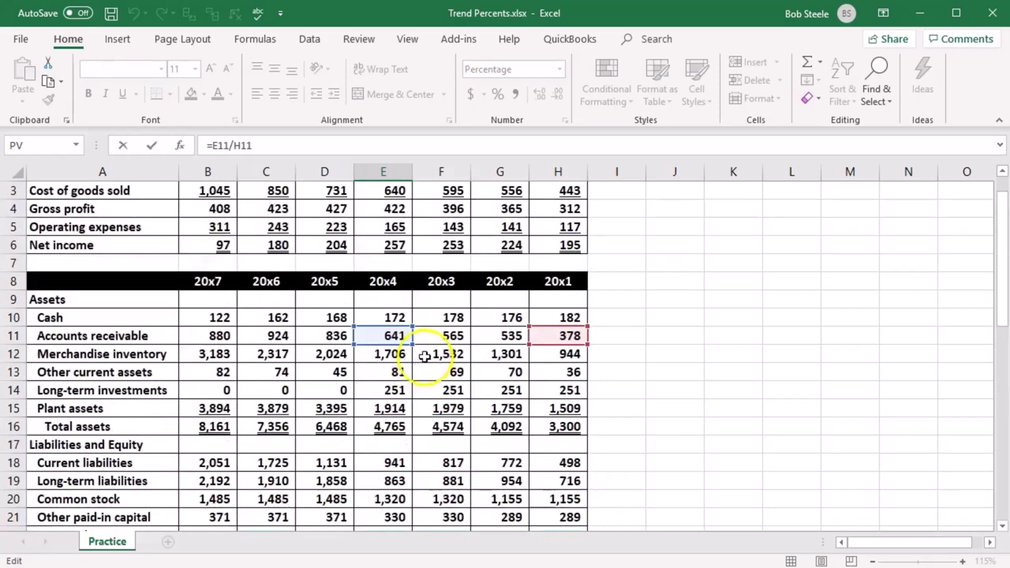
left_click(253, 147)
key("F4")
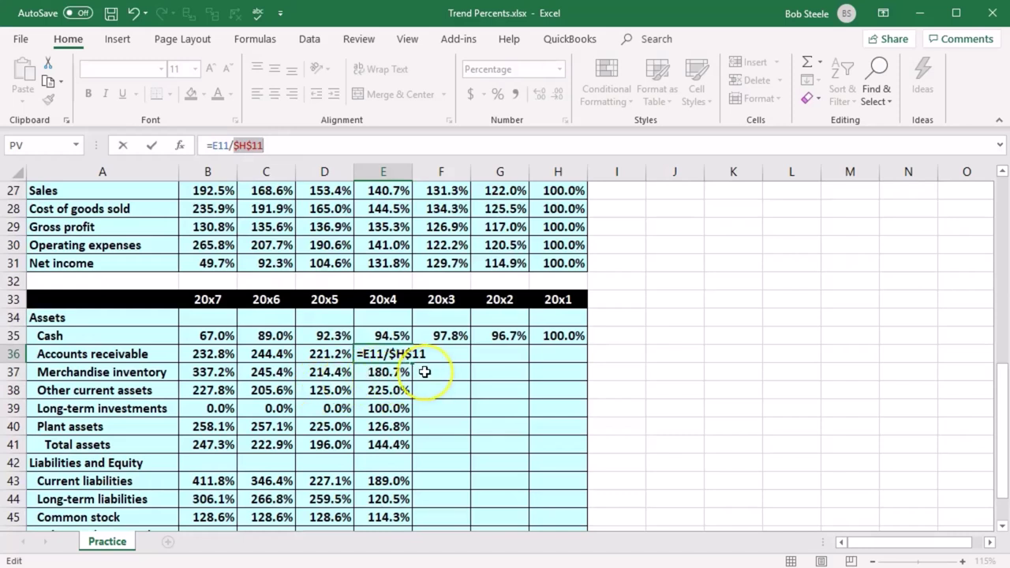
key("Return")
left_click(396, 354)
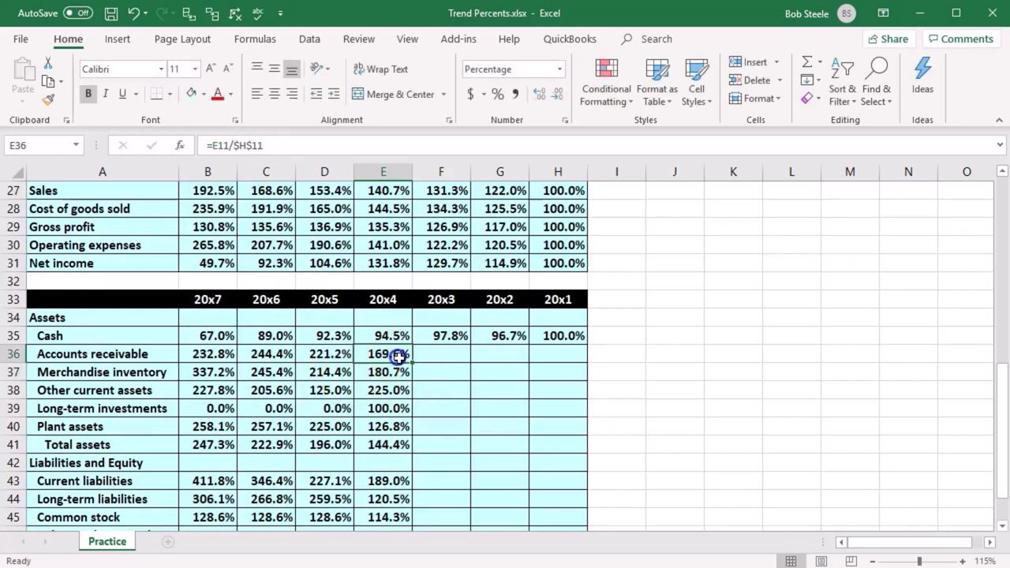
left_click_drag(413, 364, 558, 354)
Step: Check which balance sheet cells the 20x3 Accounts receivable formula in F36 refers to
double_click(451, 354)
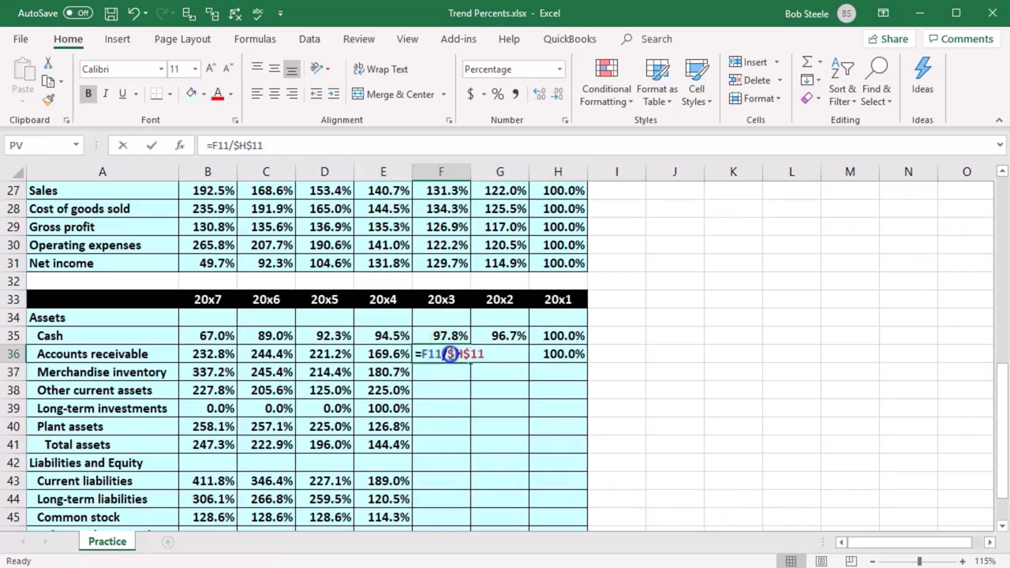
scroll(471, 399, "up", 4)
scroll(471, 399, "up", 3)
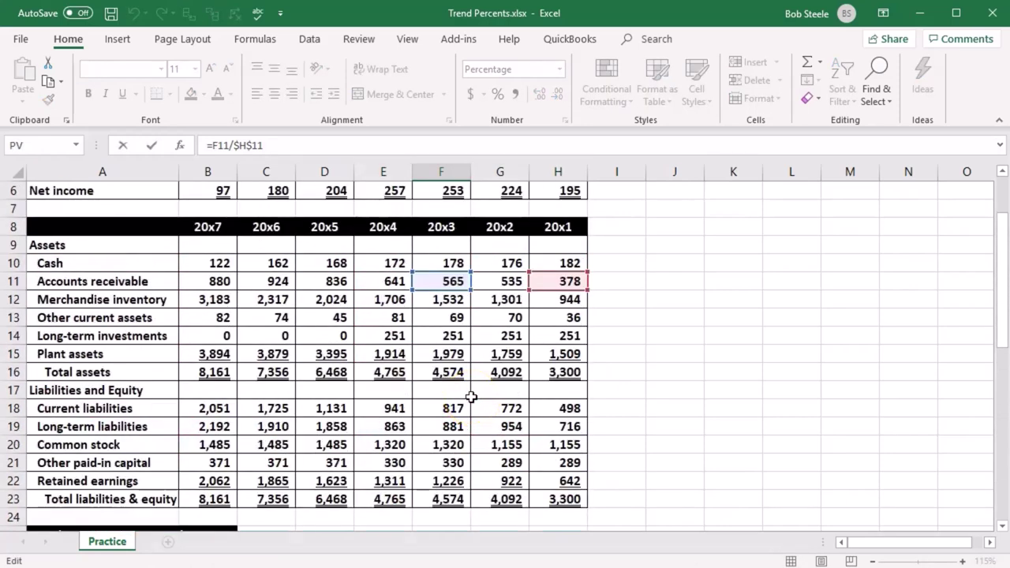
key("Return")
scroll(471, 399, "down", 6)
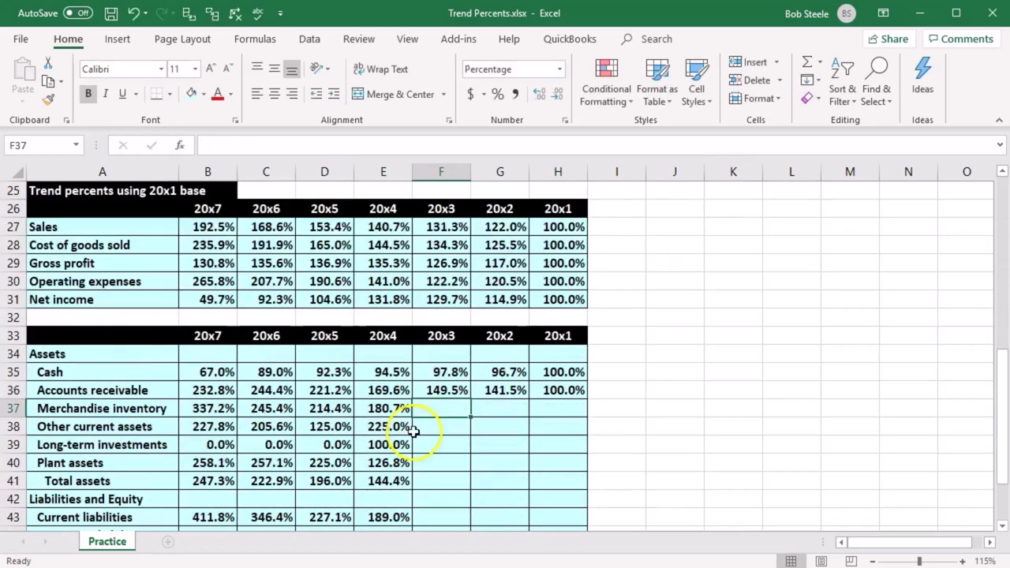
Step: Change the 20x4 Merchandise inventory formula in E37 to =E12/$H$12 and fill it across through H37
double_click(389, 408)
scroll(402, 427, "up", 8)
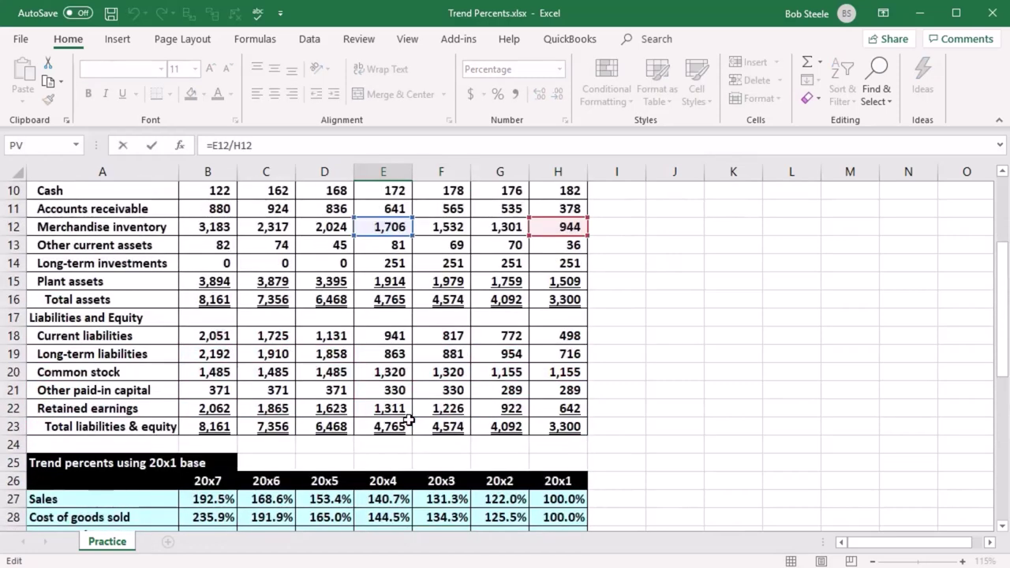
left_click(245, 146)
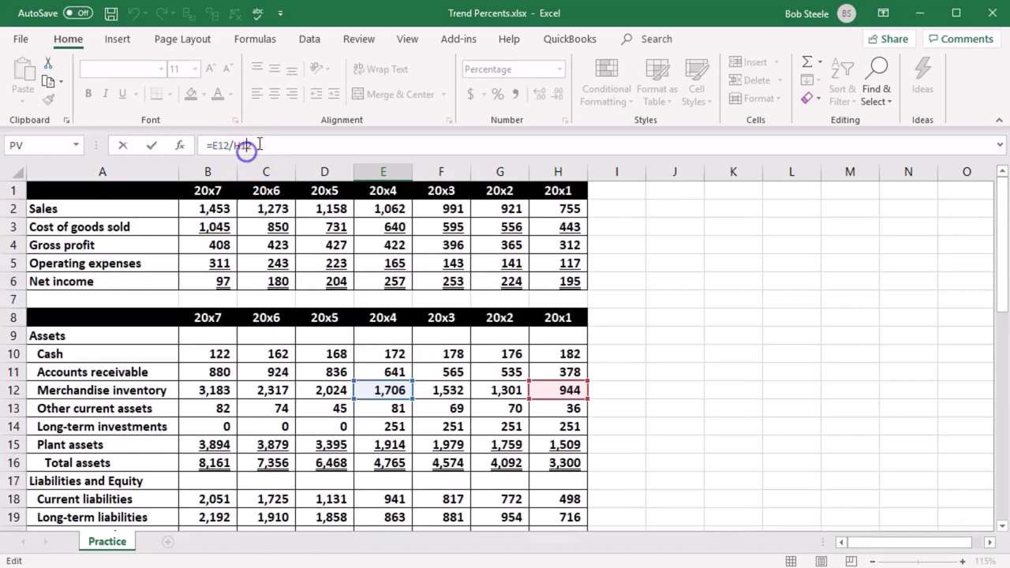
key("F4")
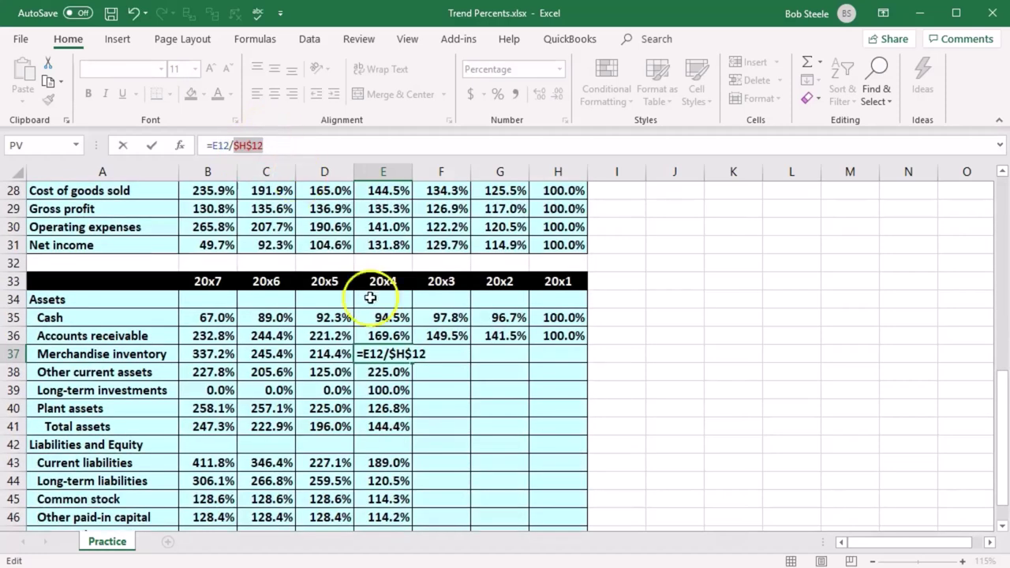
key("Return")
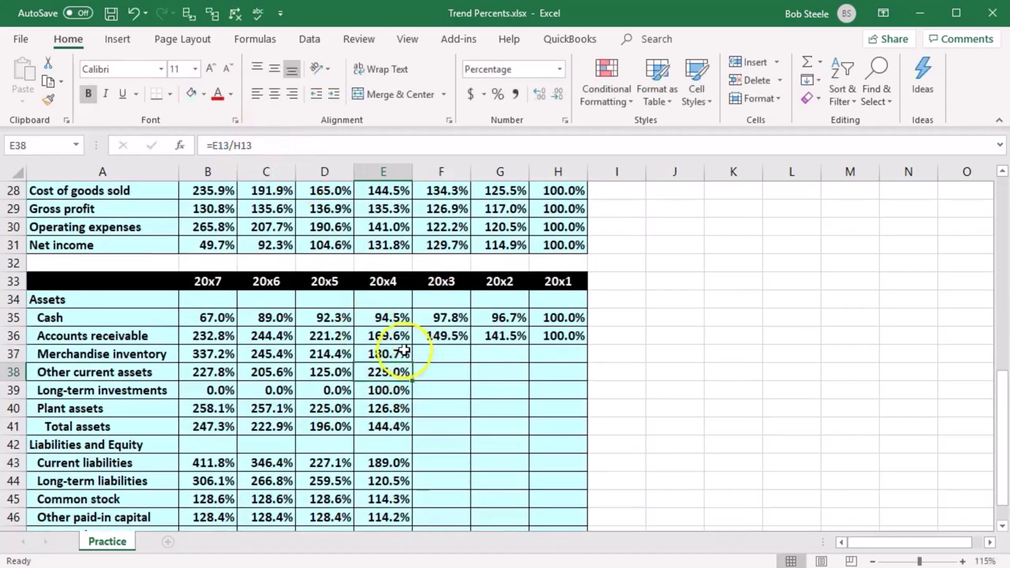
left_click(398, 354)
left_click_drag(411, 363, 563, 366)
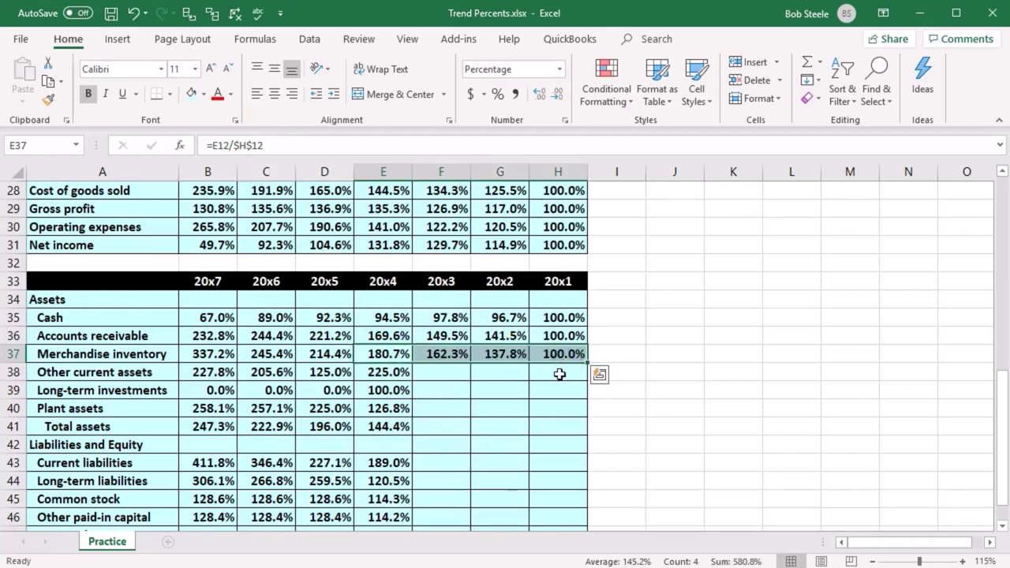
left_click(560, 374)
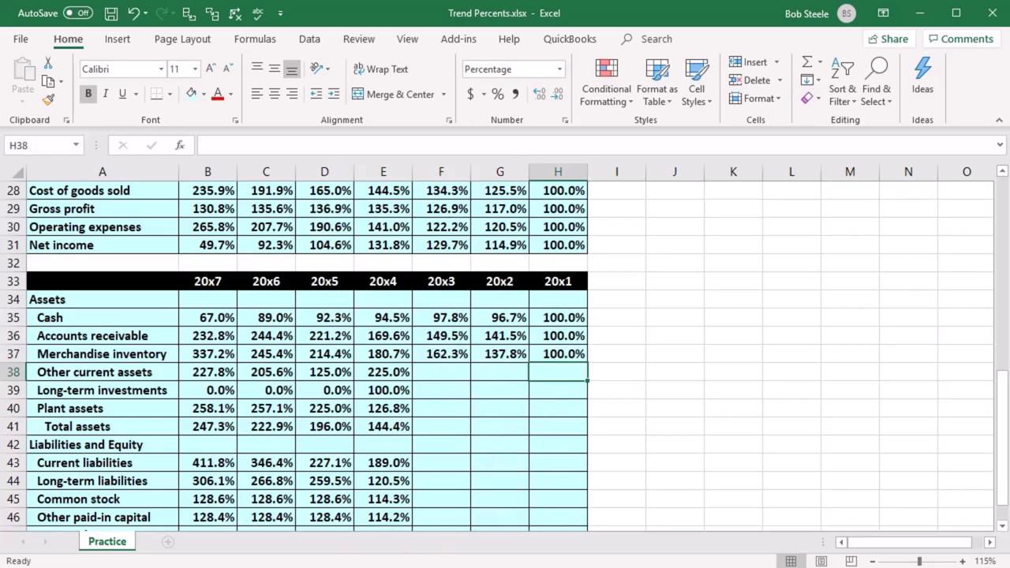
scroll(491, 435, "up", 1)
left_click(485, 448)
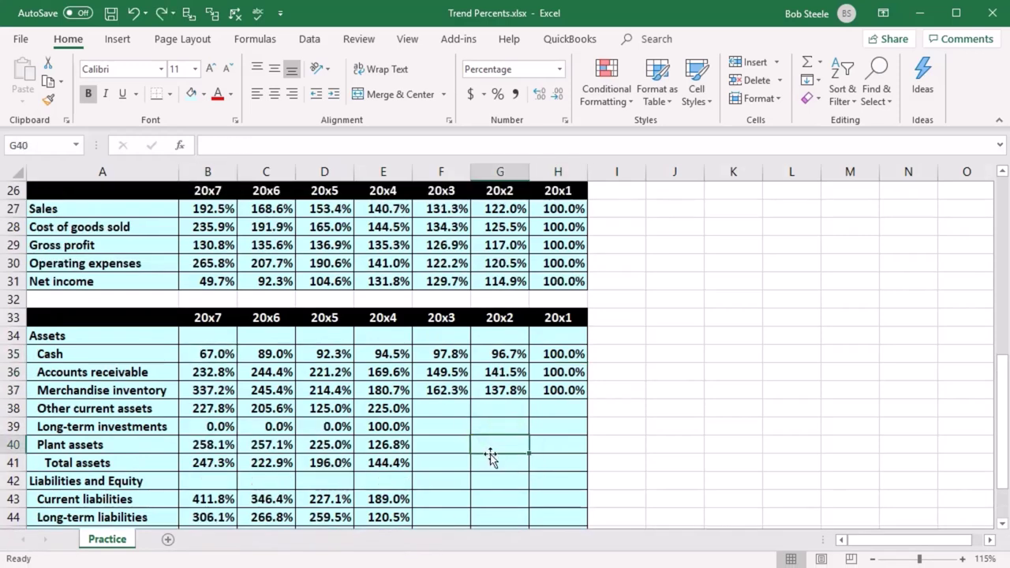
Step: Clear all balance sheet trend percents in rows 35 to 48 except the 20x7 Cash formula in B35
scroll(483, 447, "down", 2)
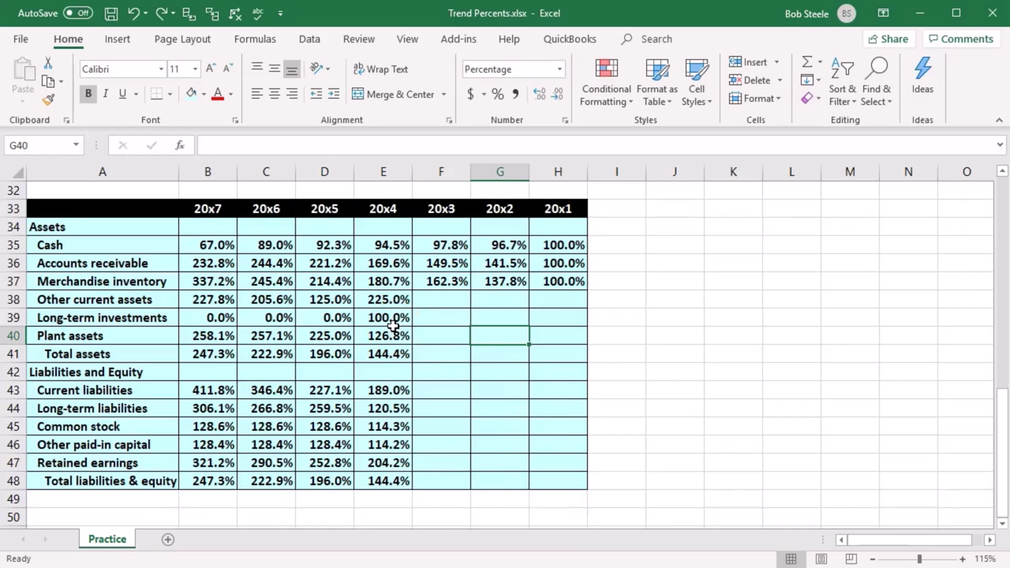
left_click_drag(271, 248, 550, 467)
key("Delete")
left_click_drag(211, 263, 379, 473)
key("Delete")
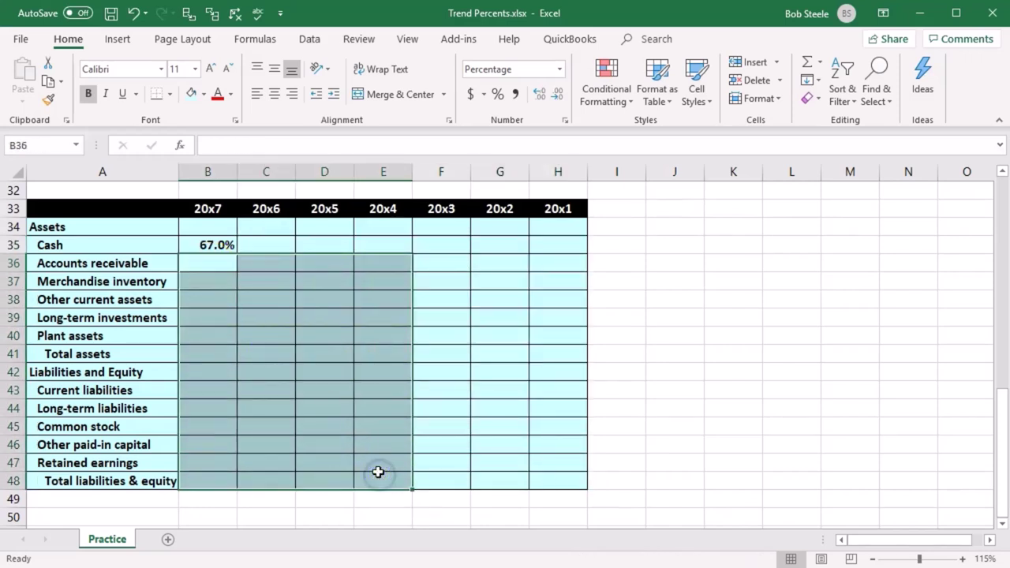
left_click(366, 449)
Step: Change the 20x7 Cash trend percent formula in B35 to =B10/$H10
left_click(208, 246)
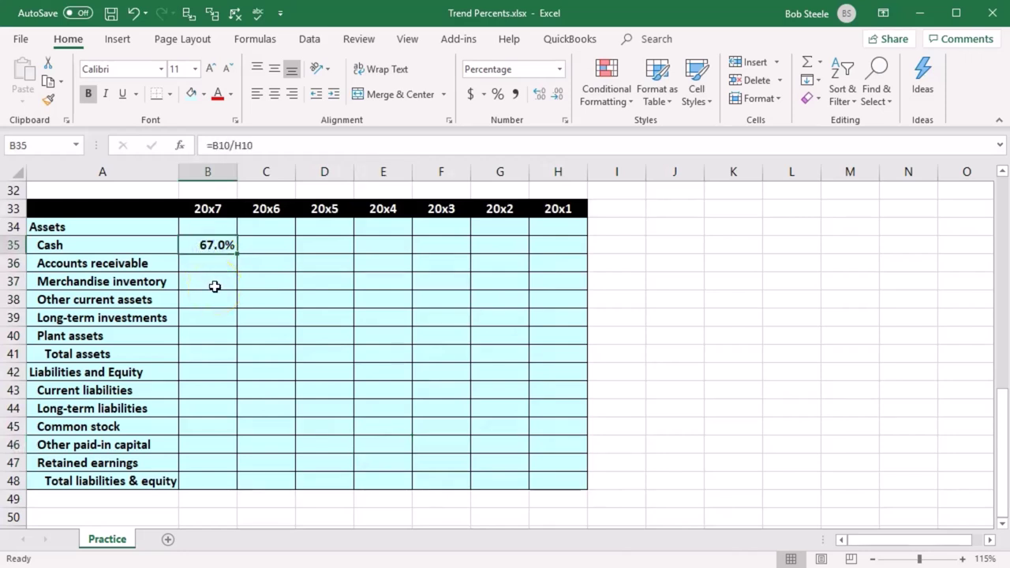
double_click(205, 245)
scroll(225, 315, "up", 4)
scroll(239, 354, "up", 5)
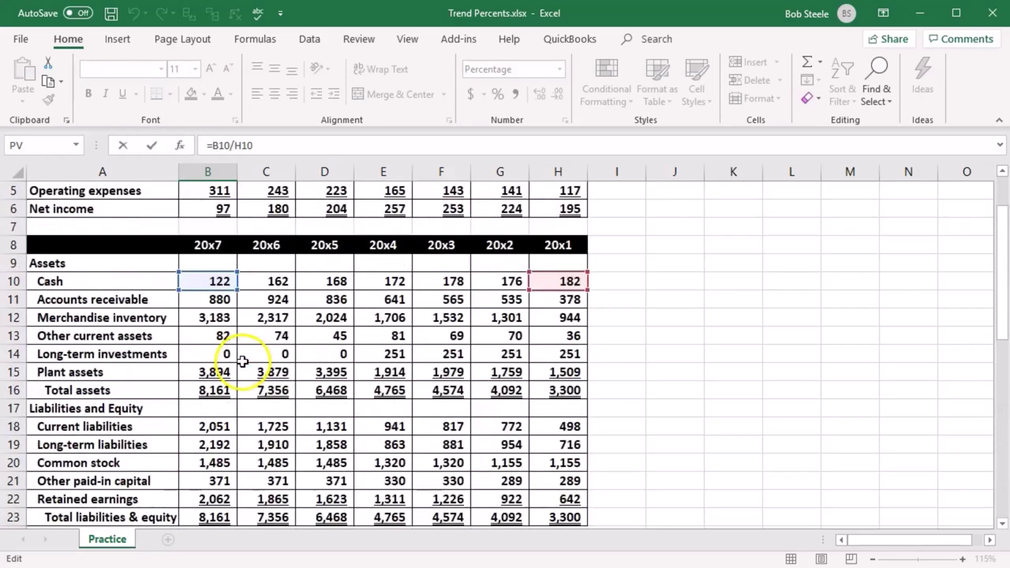
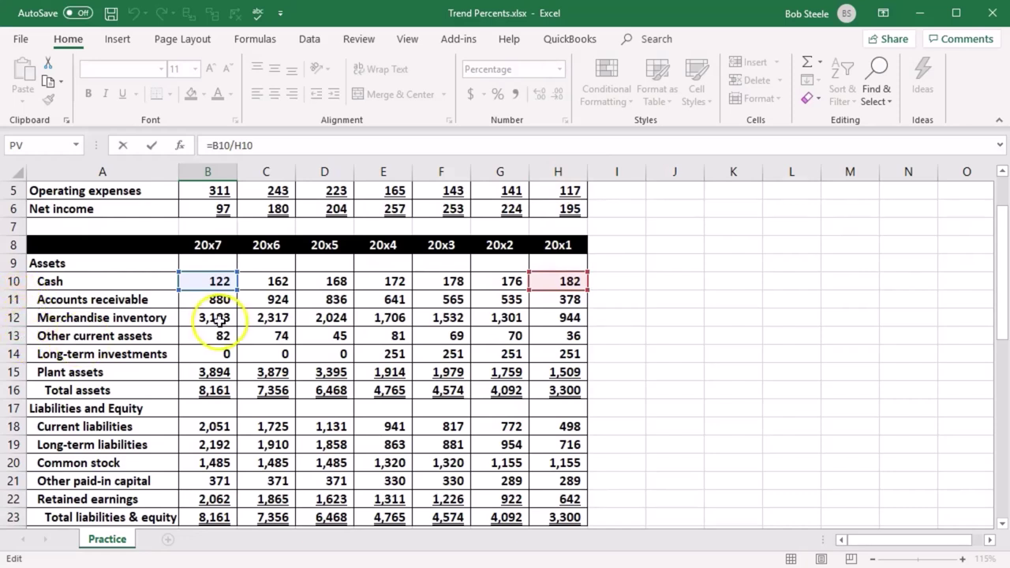
scroll(332, 335, "down", 6)
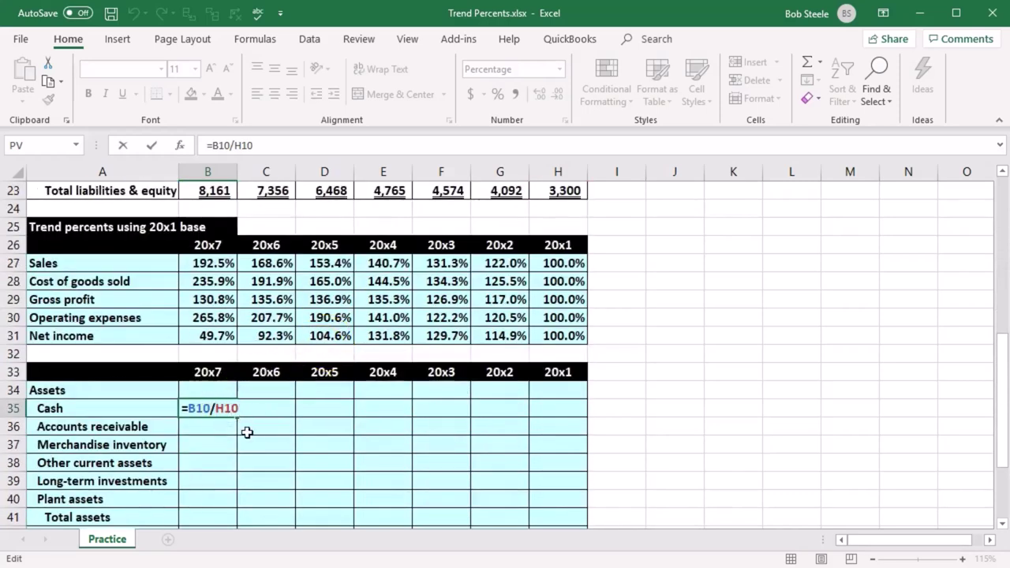
key("F4")
key("F4")
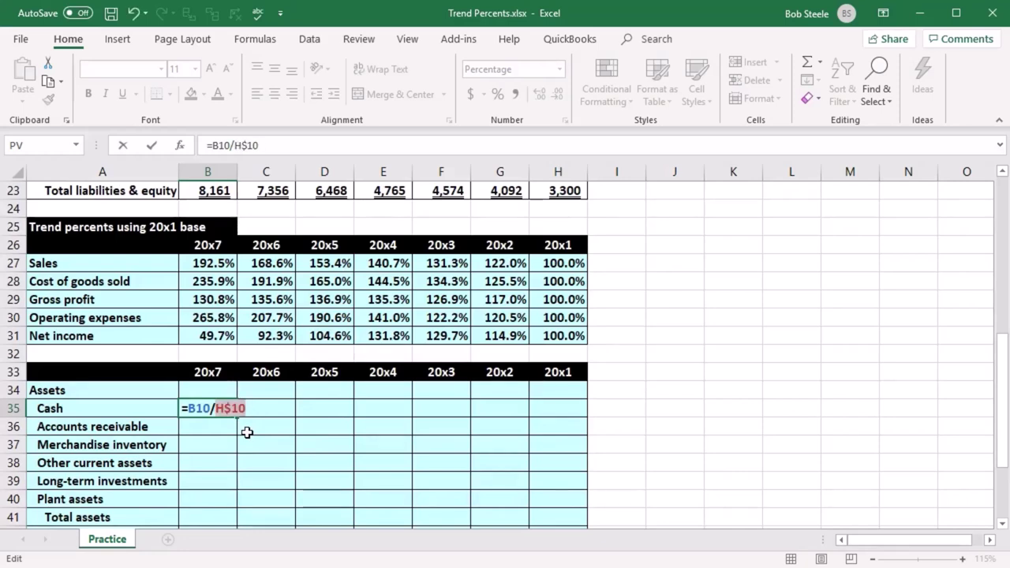
left_click(229, 408)
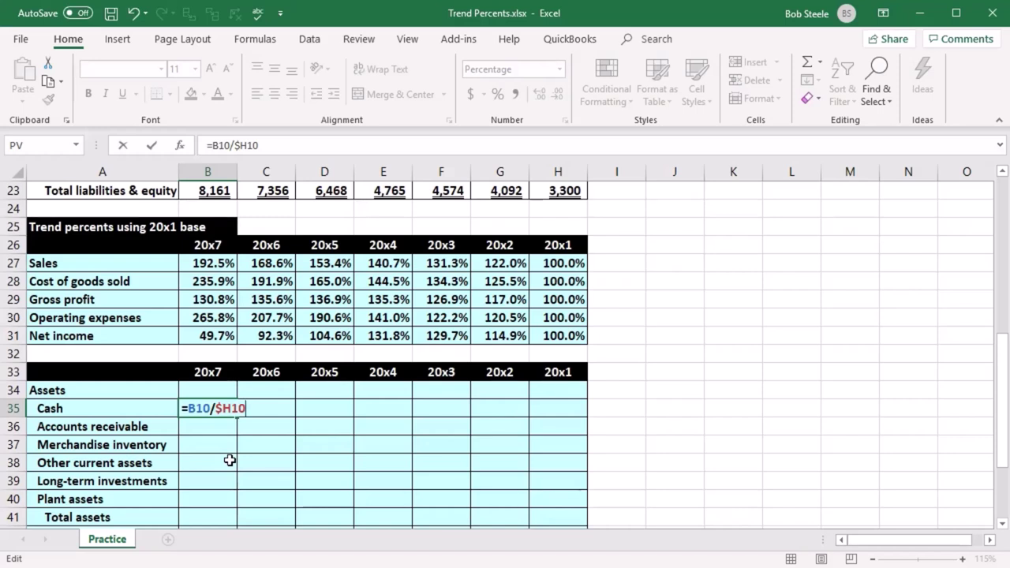
key("Return")
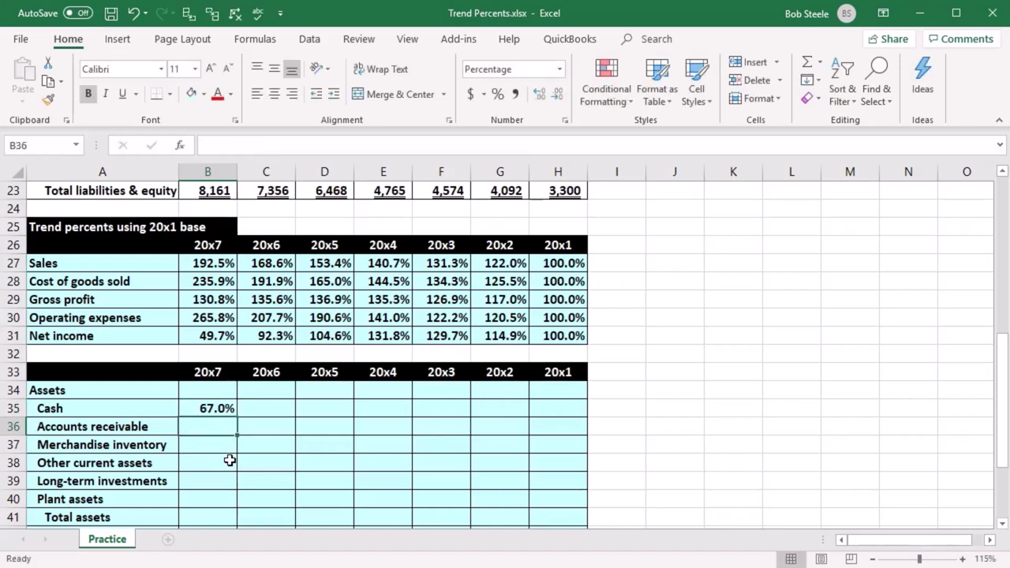
Step: Fill the Cash formula from B35 across through H35 and check which cells the 20x2 formula in G35 refers to
left_click(220, 409)
left_click_drag(236, 418, 572, 404)
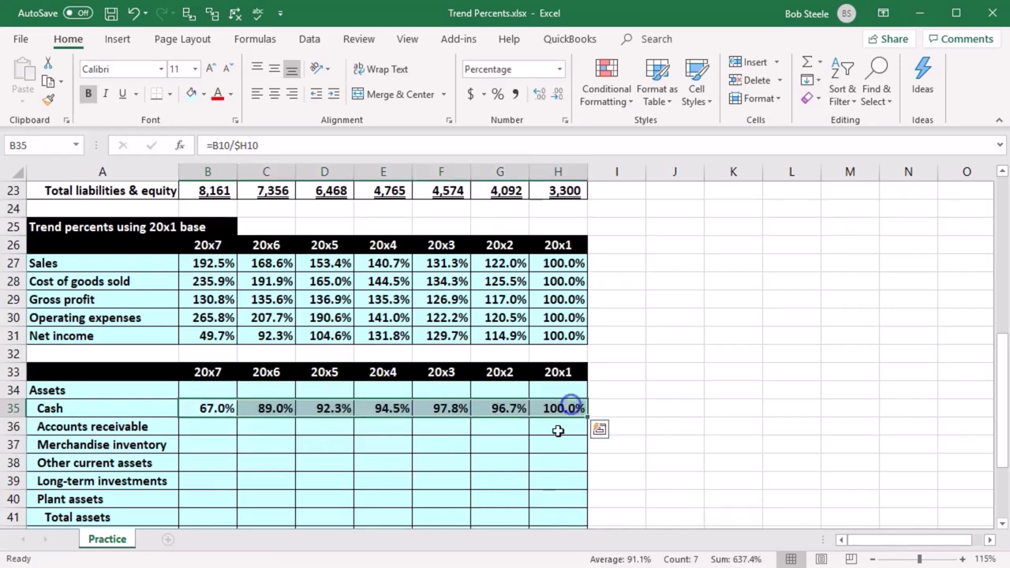
left_click(500, 408)
double_click(505, 408)
scroll(513, 423, "up", 7)
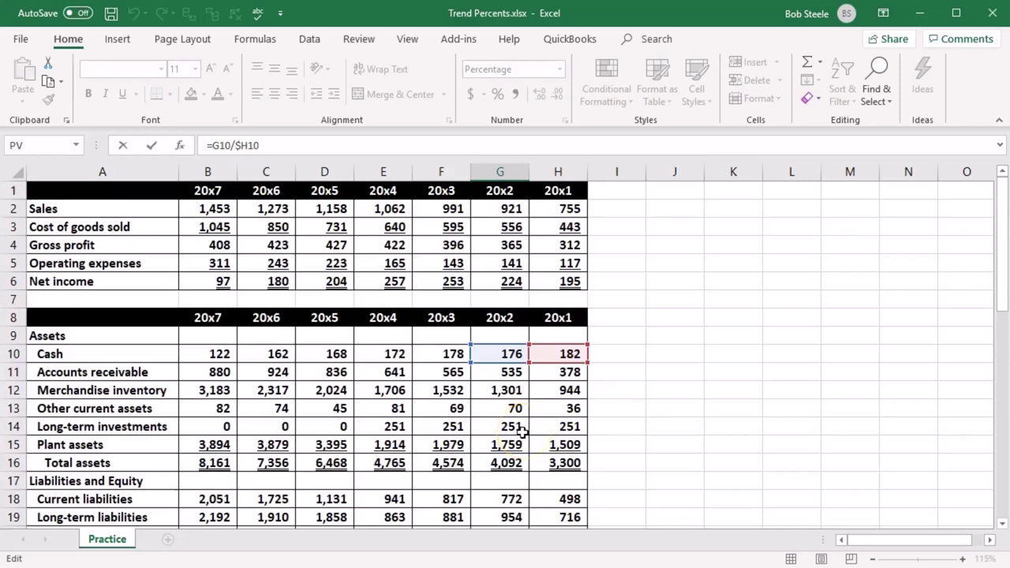
key("Return")
Step: Fill the Cash formulas in B35:H35 down through row 48 of the balance sheet trend percents table
scroll(523, 430, "down", 8)
left_click_drag(213, 390, 573, 390)
scroll(728, 388, "down", 1)
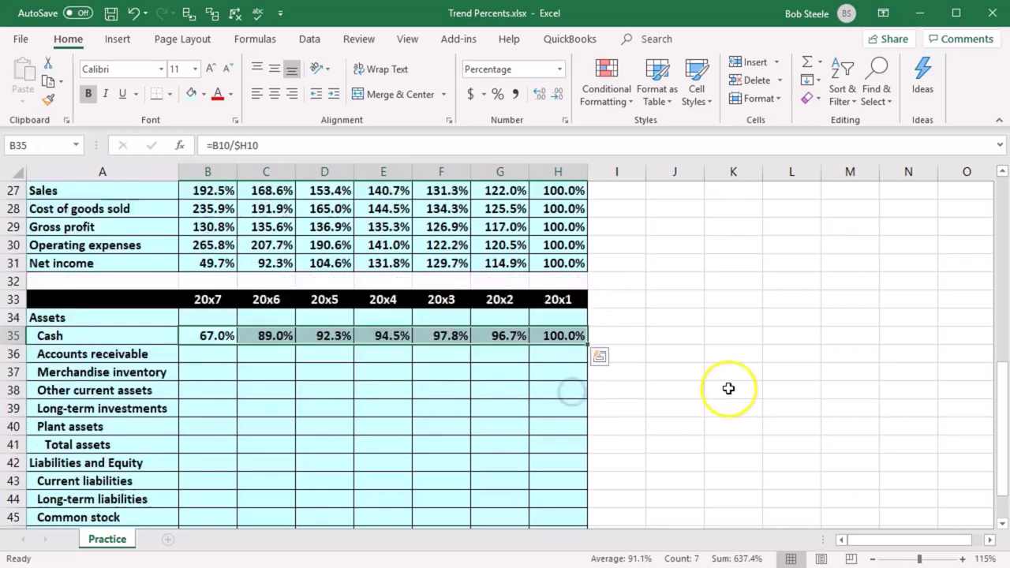
scroll(729, 388, "down", 2)
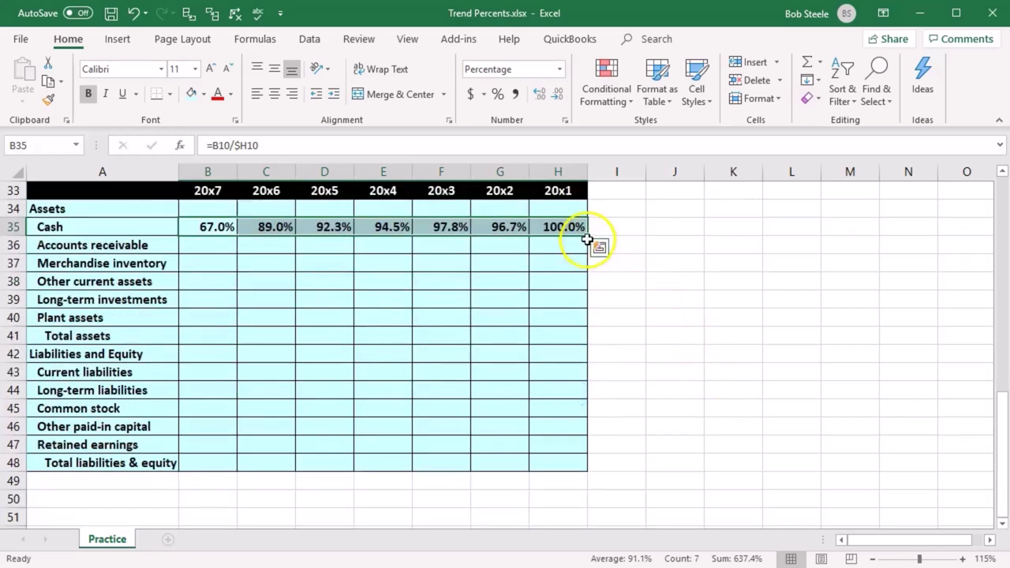
left_click_drag(588, 237, 577, 464)
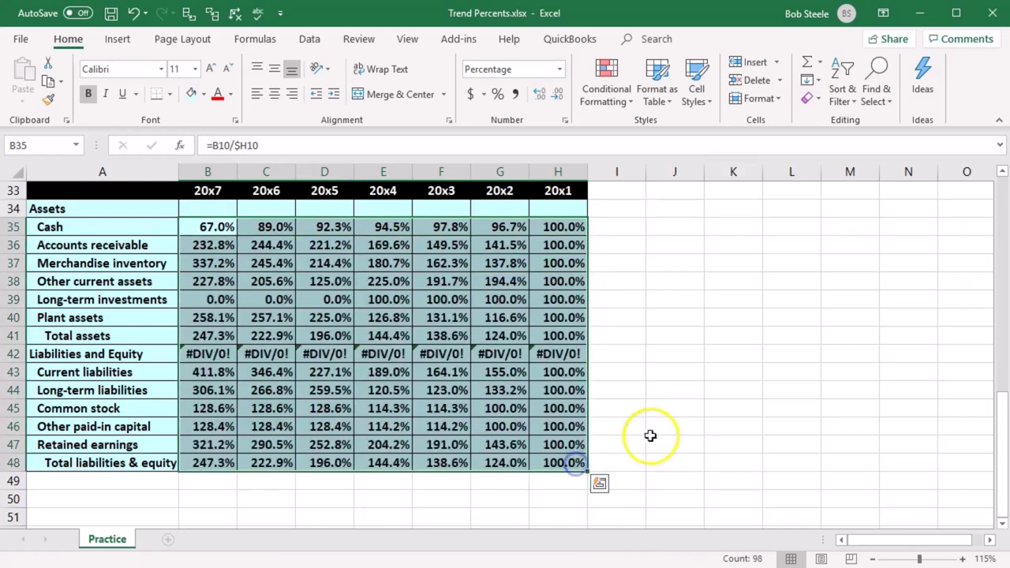
left_click(669, 426)
Step: Clear the #DIV/0! formulas from the Liabilities and Equity heading row, row 42
left_click_drag(220, 353, 602, 352)
key("Delete")
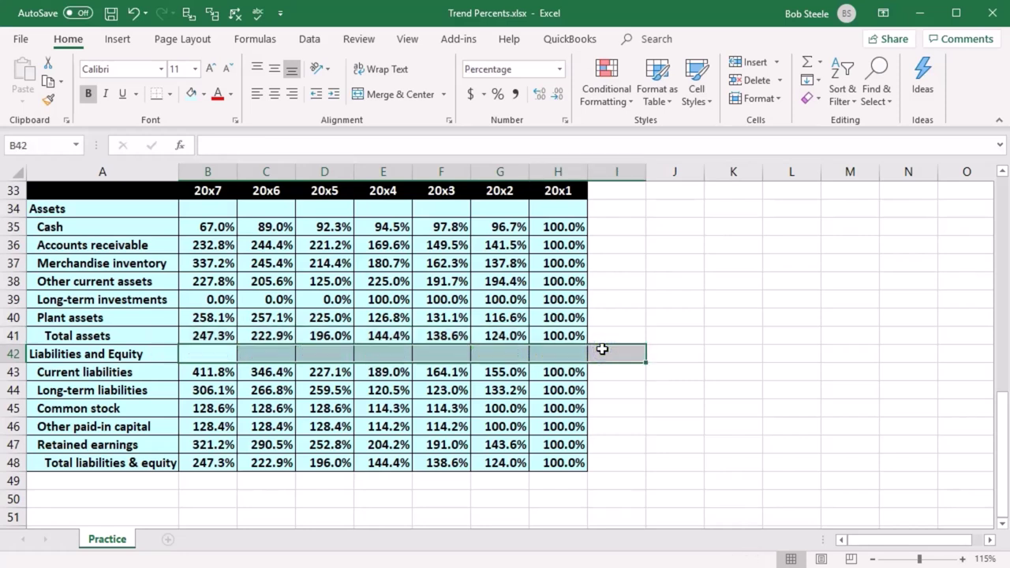
left_click(685, 446)
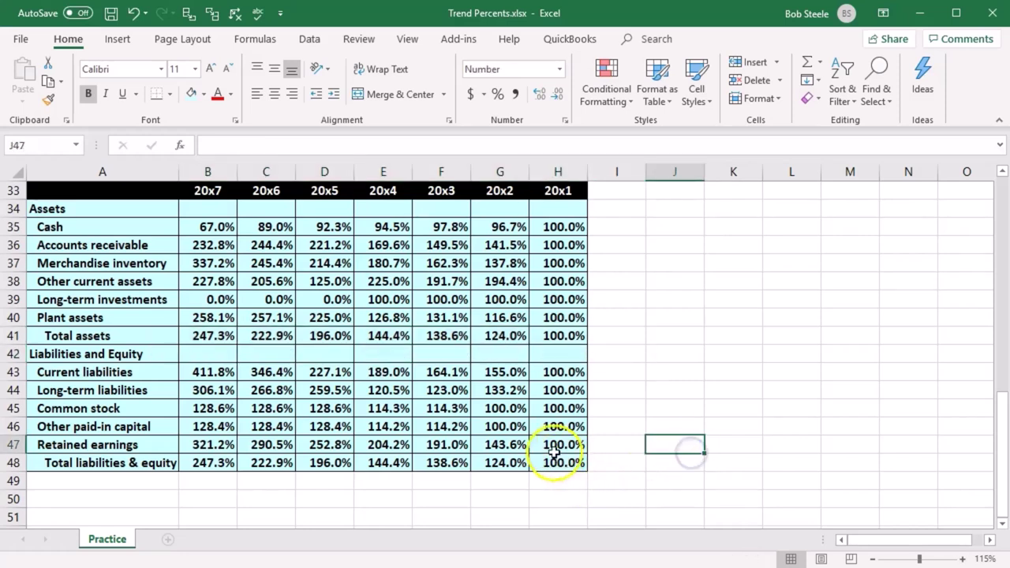
Step: Check which balance sheet cells the 20x2 Retained earnings formula in G47 and the 20x4 Common stock formula in E45 refer to
left_click(499, 444)
double_click(499, 444)
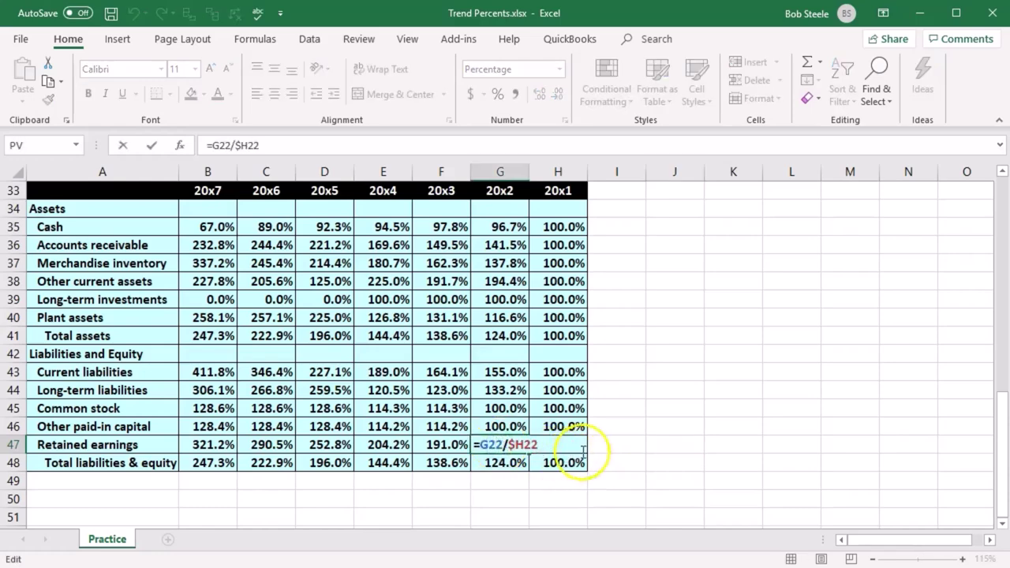
scroll(598, 451, "up", 8)
scroll(598, 450, "up", 1)
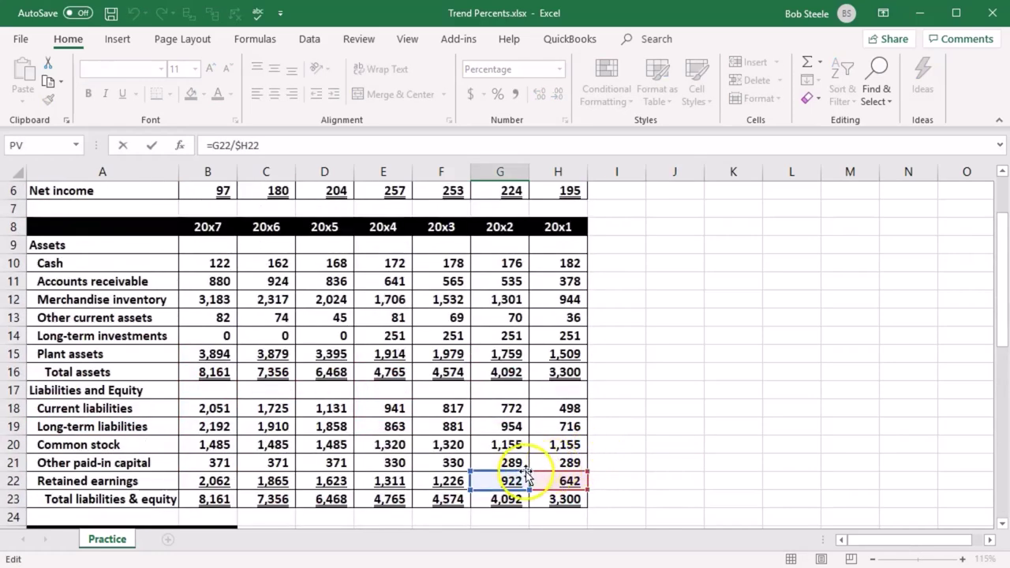
key("Return")
left_click(384, 299)
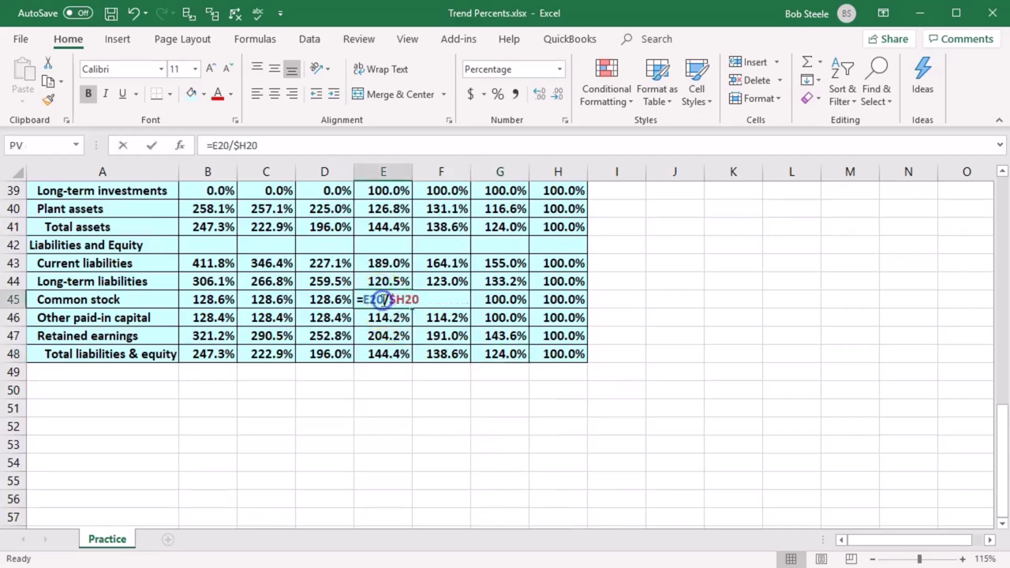
double_click(383, 299)
scroll(416, 374, "up", 3)
scroll(416, 373, "up", 8)
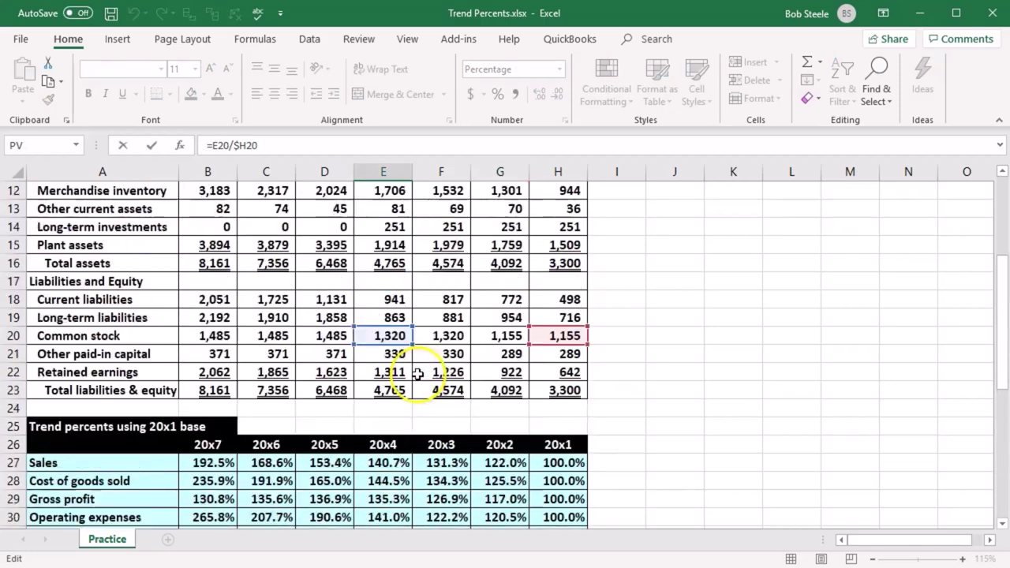
key("Return")
scroll(410, 361, "down", 2)
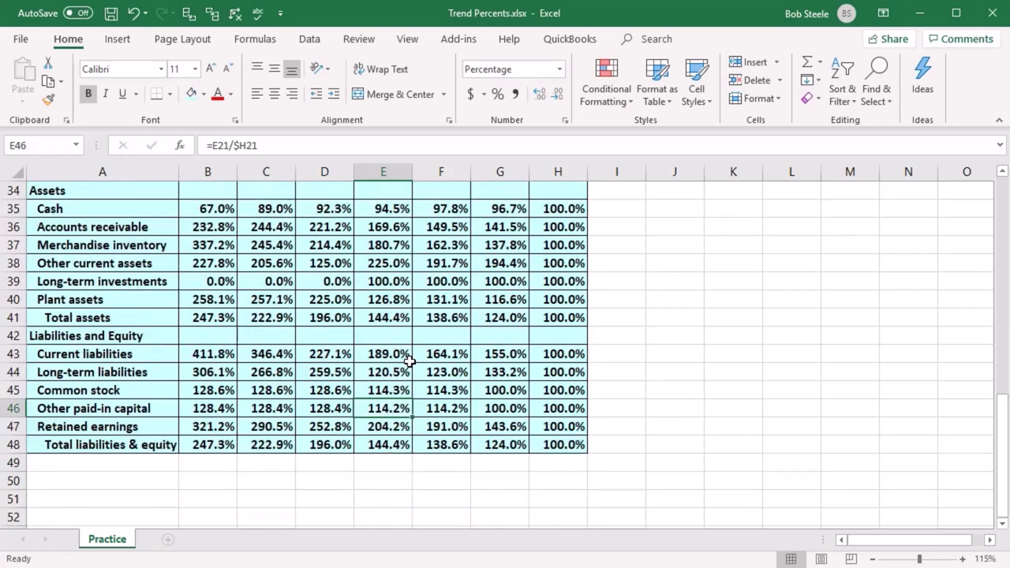
scroll(409, 361, "up", 2)
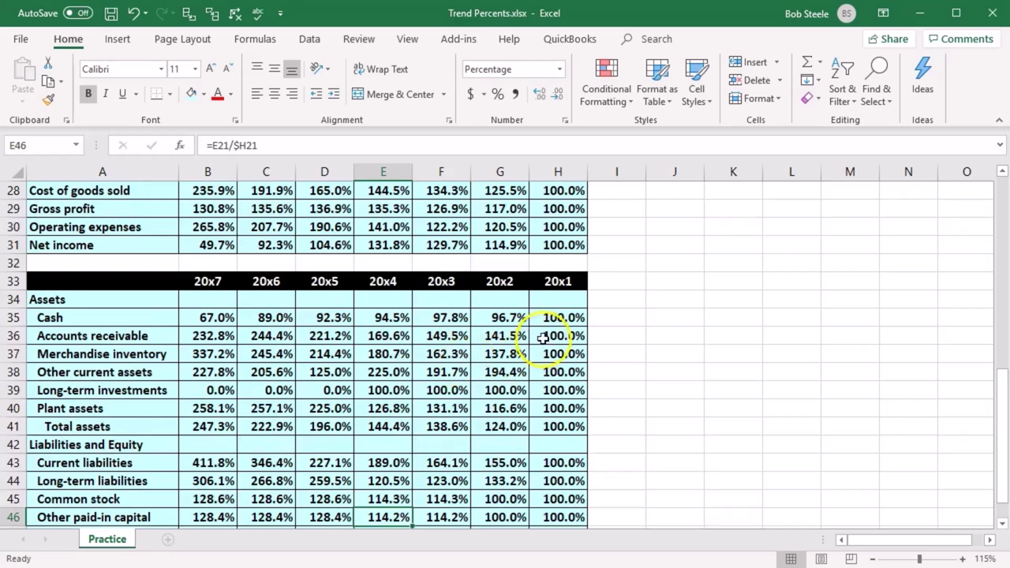
Step: Compare the Cash trend percent formulas cell by cell from H35 back to D35
left_click(558, 318)
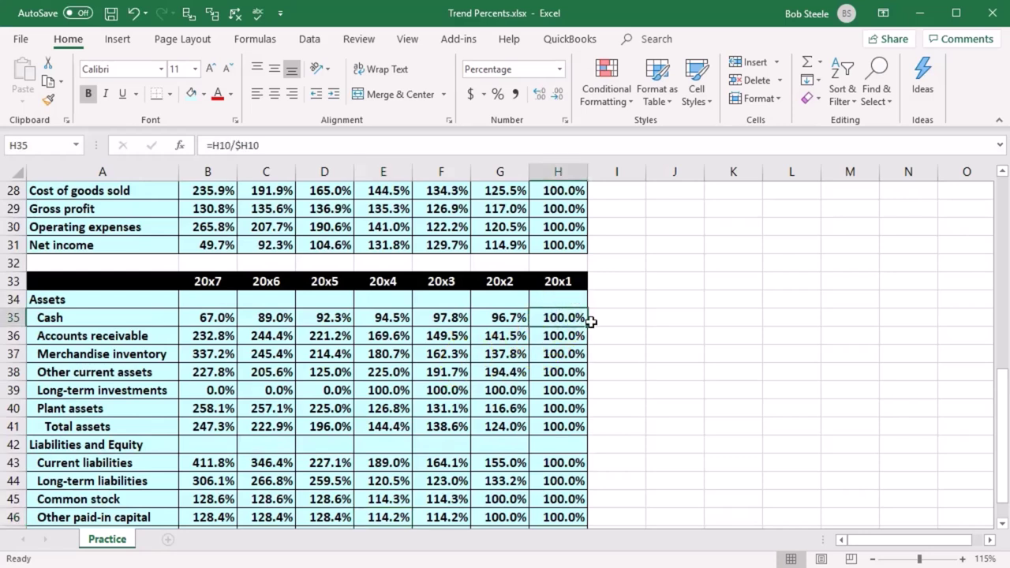
key("Left")
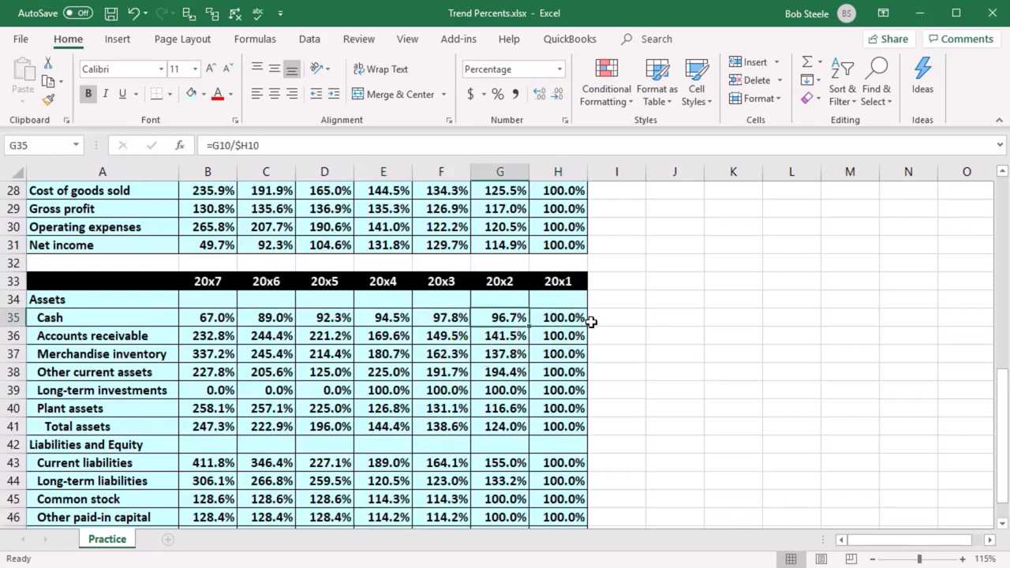
key("Left")
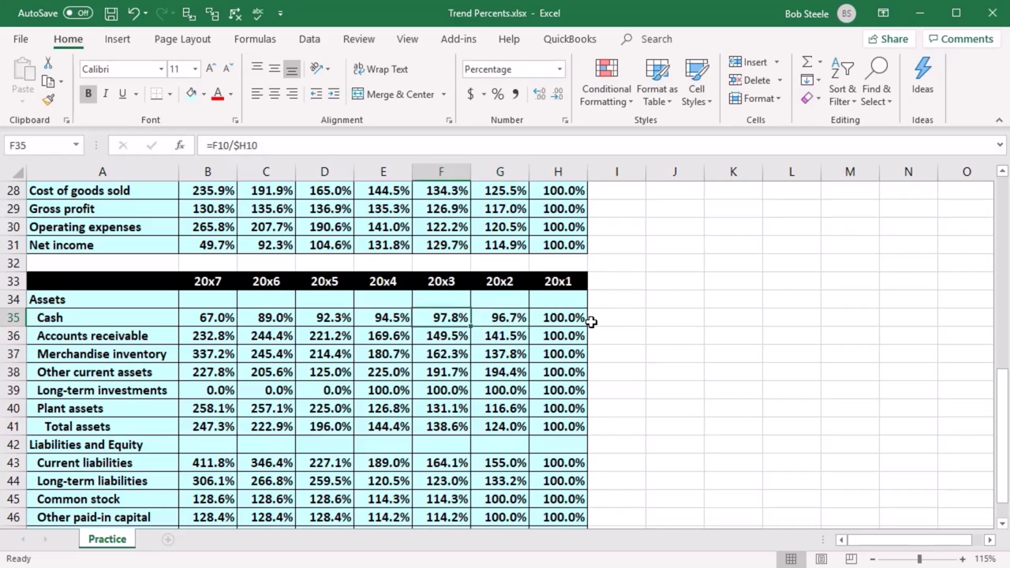
key("Left")
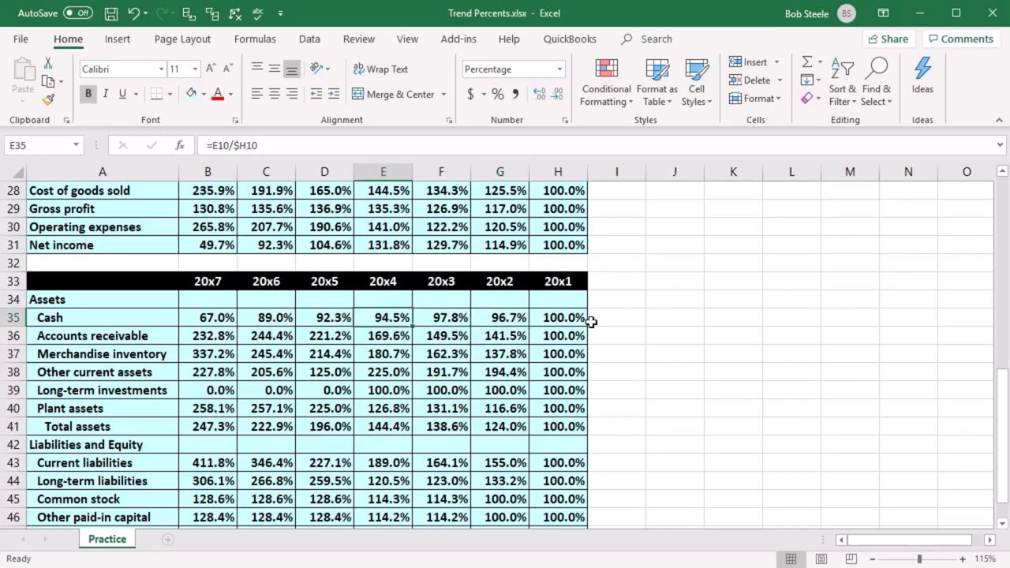
key("Left")
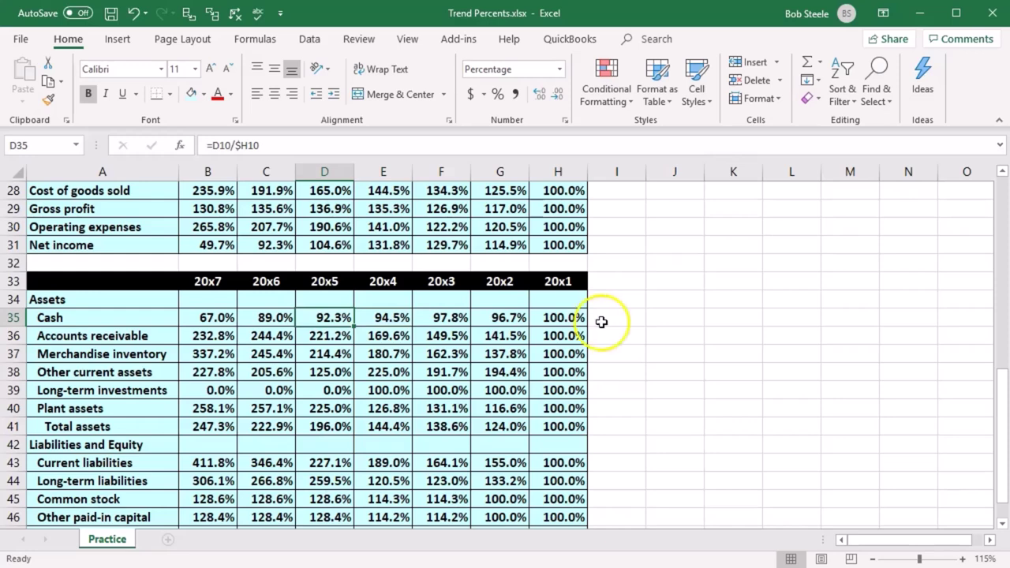
Step: Remove the bold formatting from the income statement trend percents in B27:H31
left_click(638, 408)
scroll(637, 409, "up", 2)
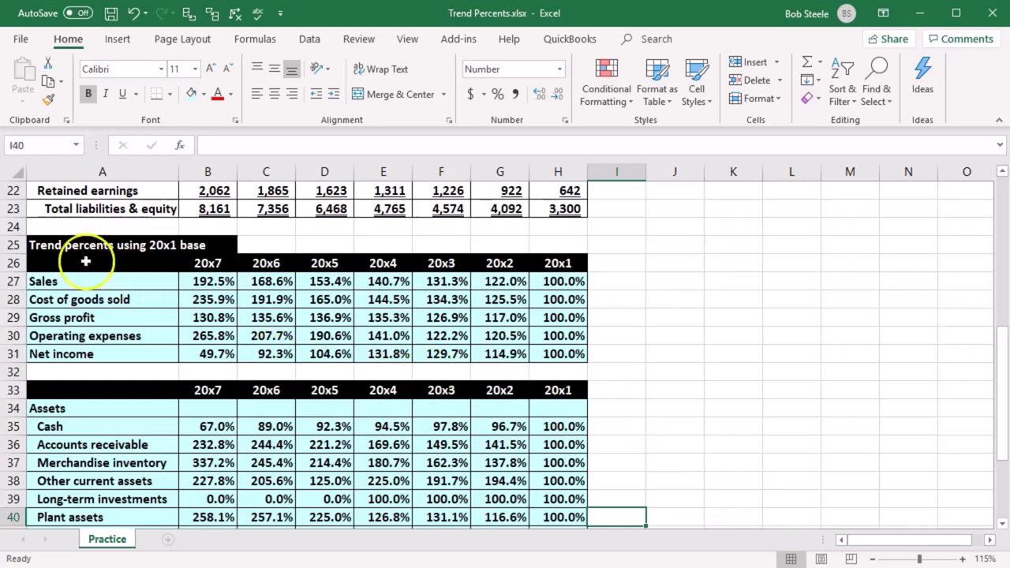
left_click_drag(225, 284, 551, 353)
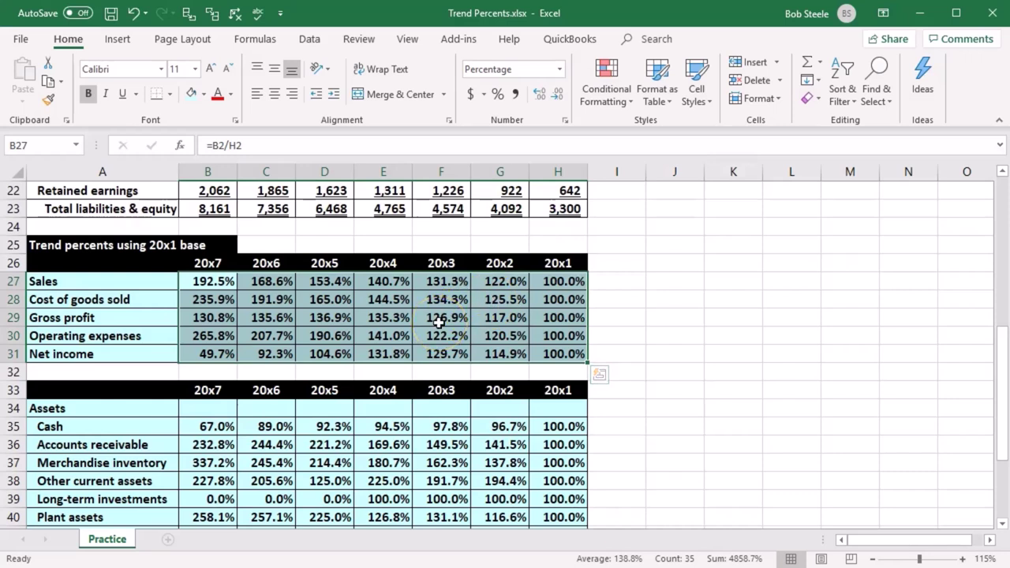
left_click(89, 94)
left_click(769, 372)
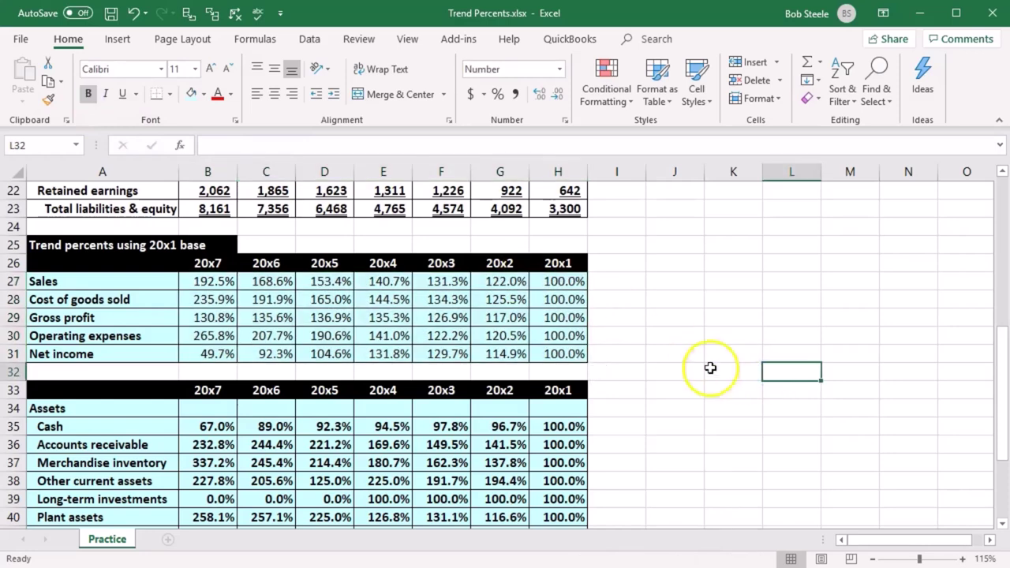
Step: Insert a line chart of the income statement trend percents in A26:H31 and size it to fit beside the table, starting in column I
left_click(291, 261)
left_click_drag(163, 284, 142, 336)
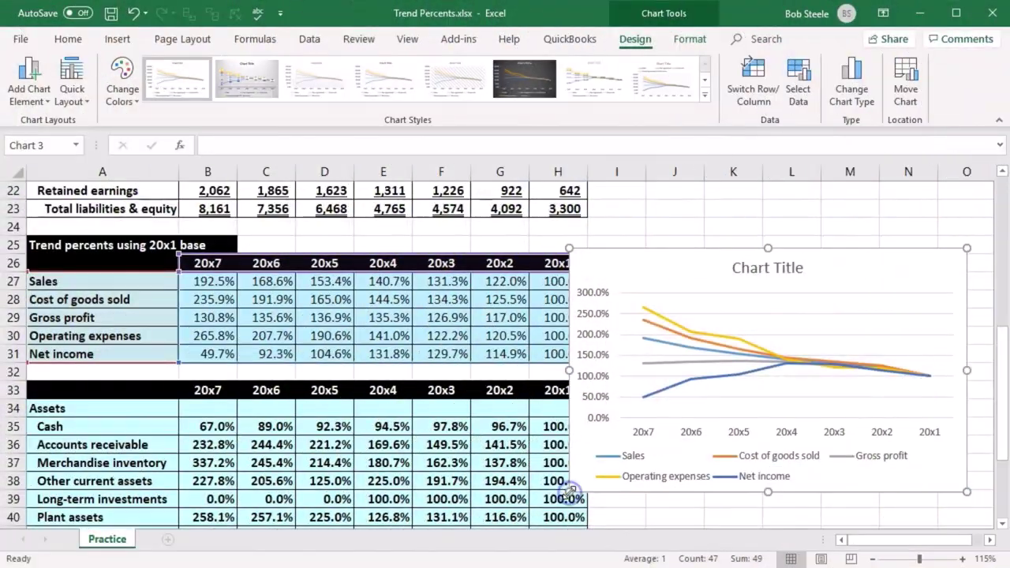
left_click_drag(573, 491, 597, 479)
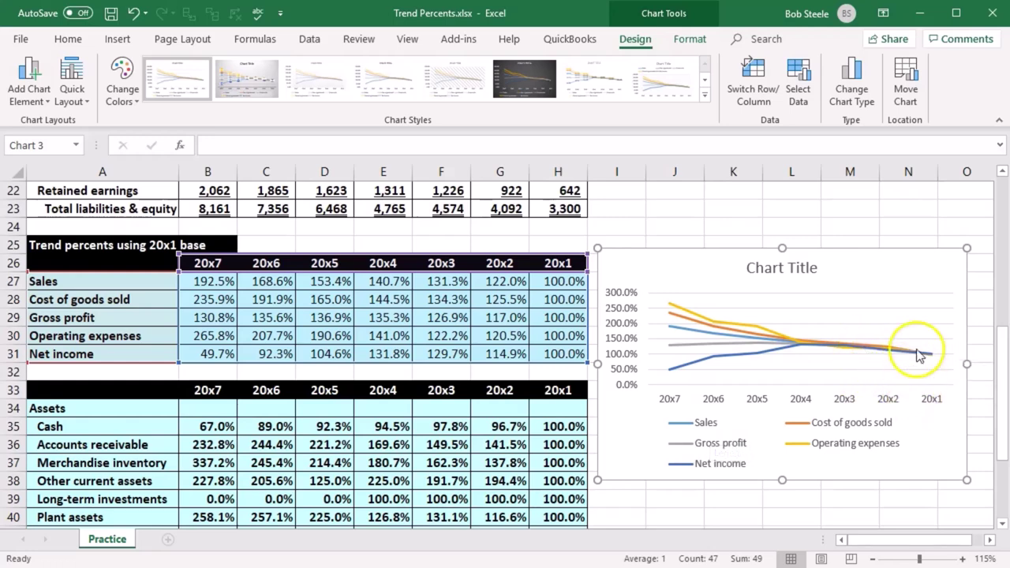
Step: Examine the chart's Sales, Cost of goods sold, Operating expenses and Net income lines and compare them with the table
mouse_move(672, 334)
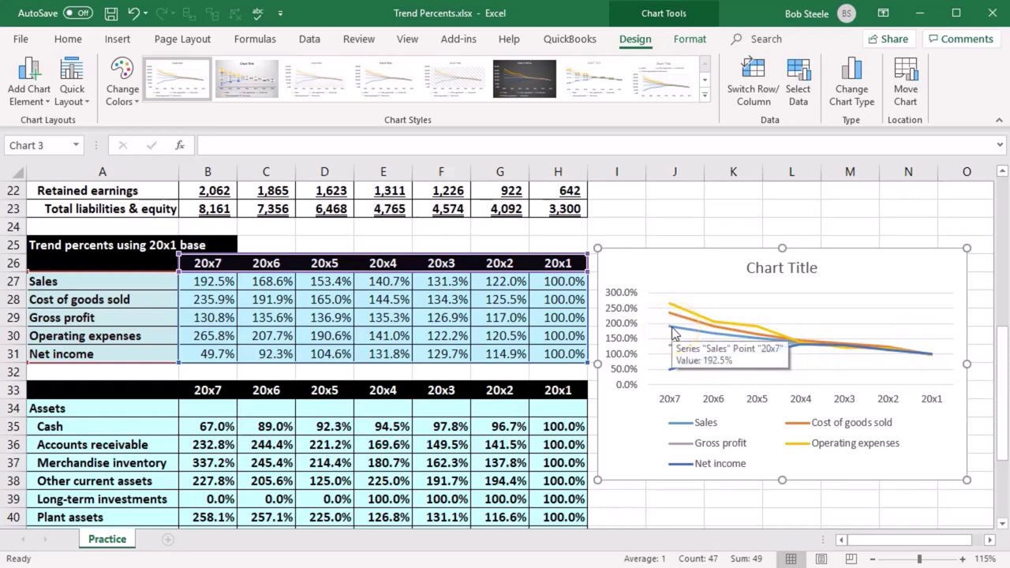
left_click(198, 287)
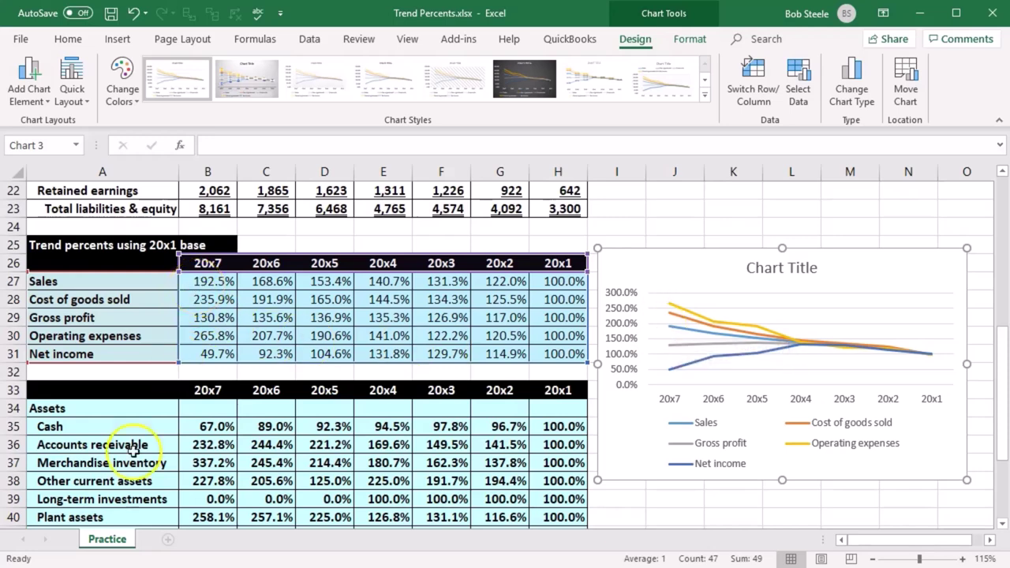
left_click(760, 341)
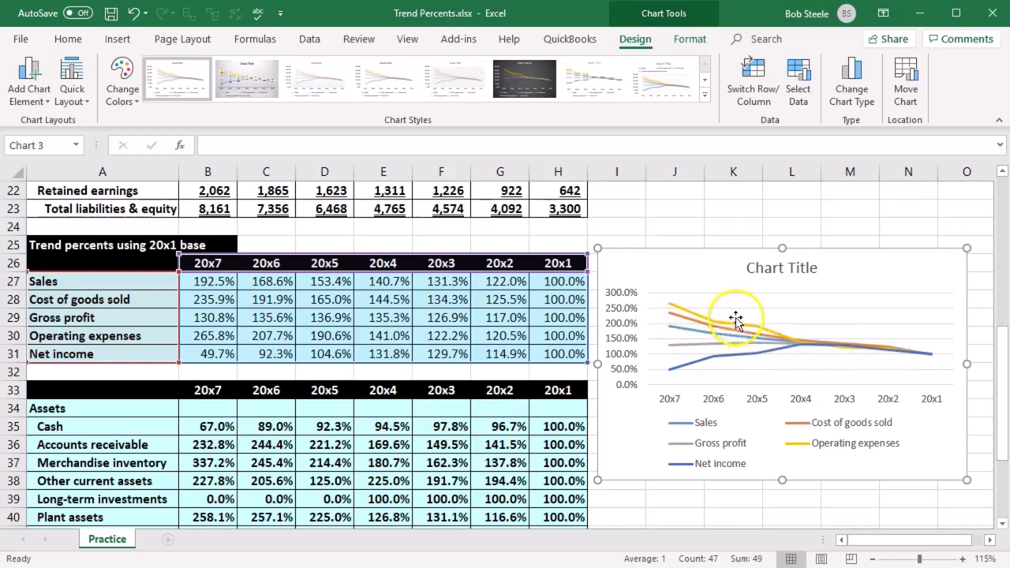
mouse_move(702, 320)
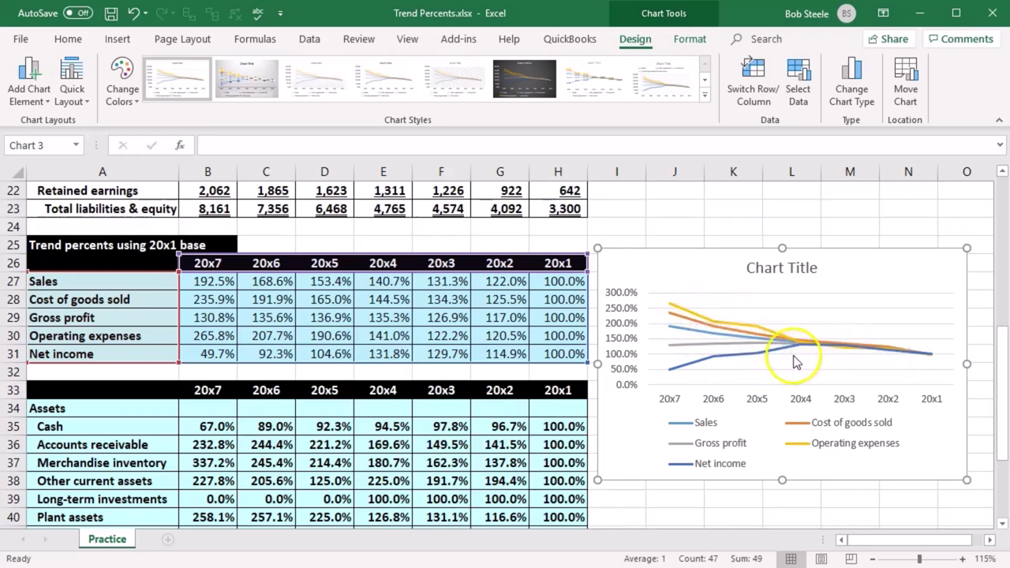
mouse_move(713, 359)
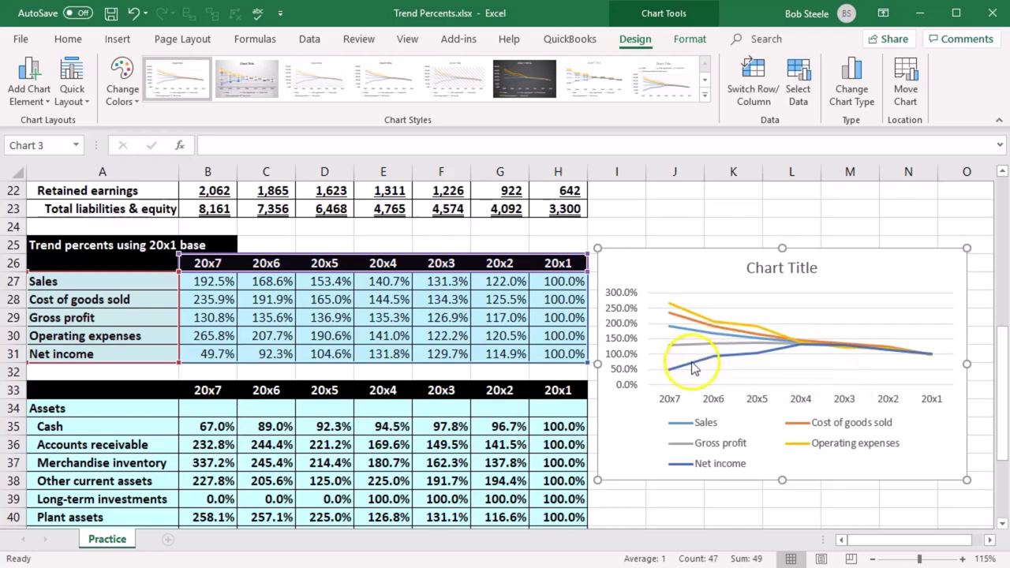
mouse_move(671, 375)
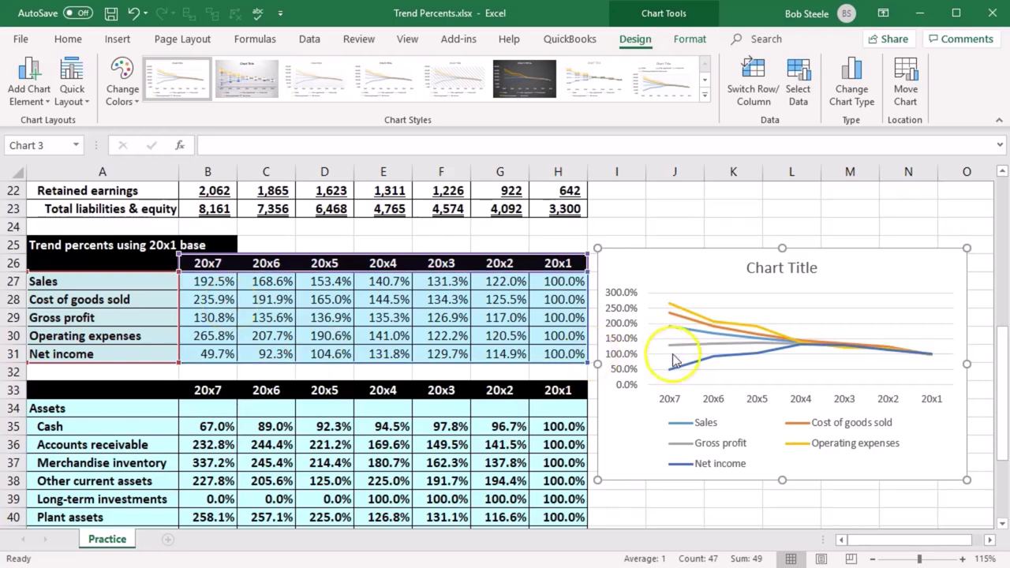
mouse_move(770, 343)
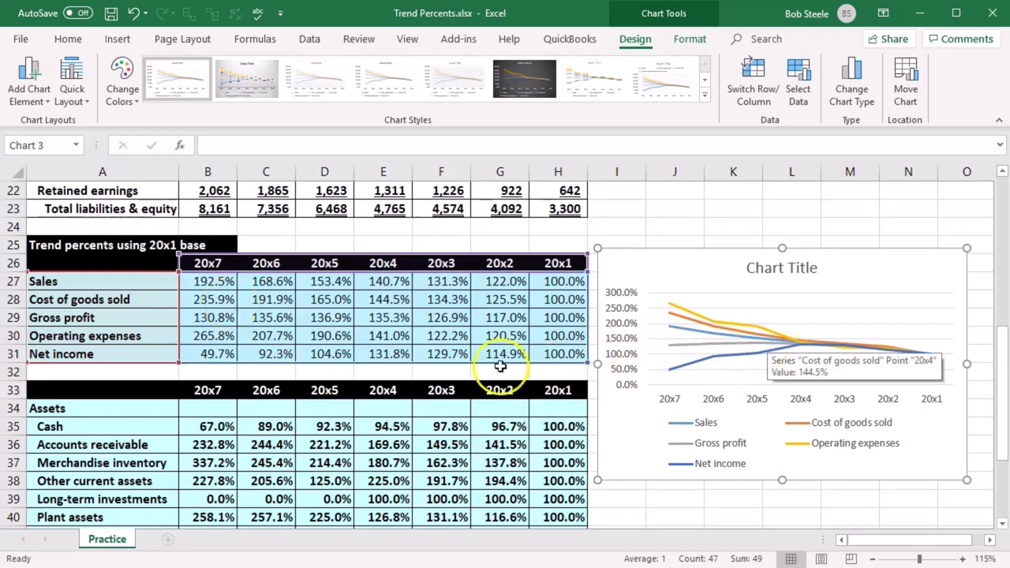
left_click(471, 464)
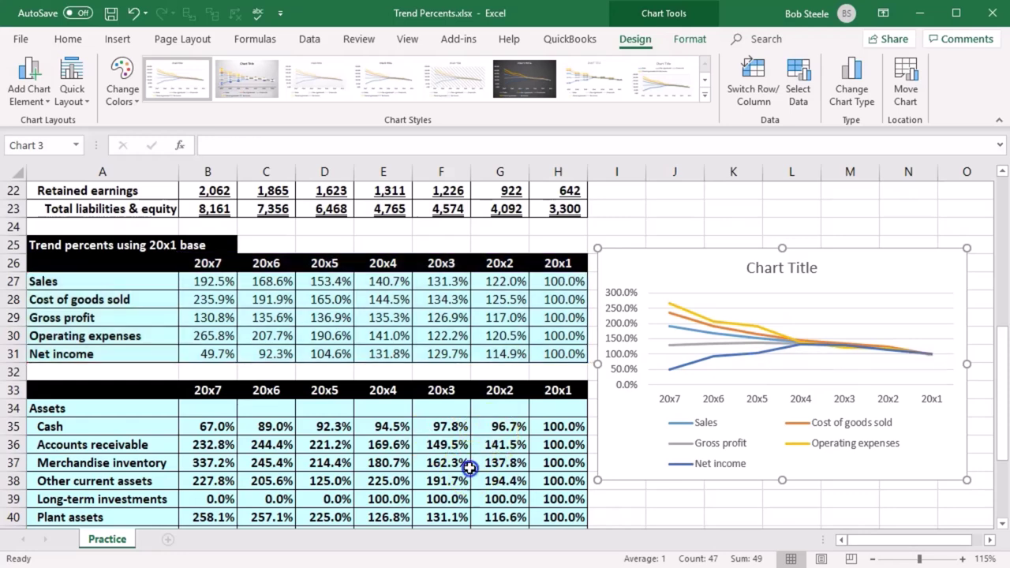